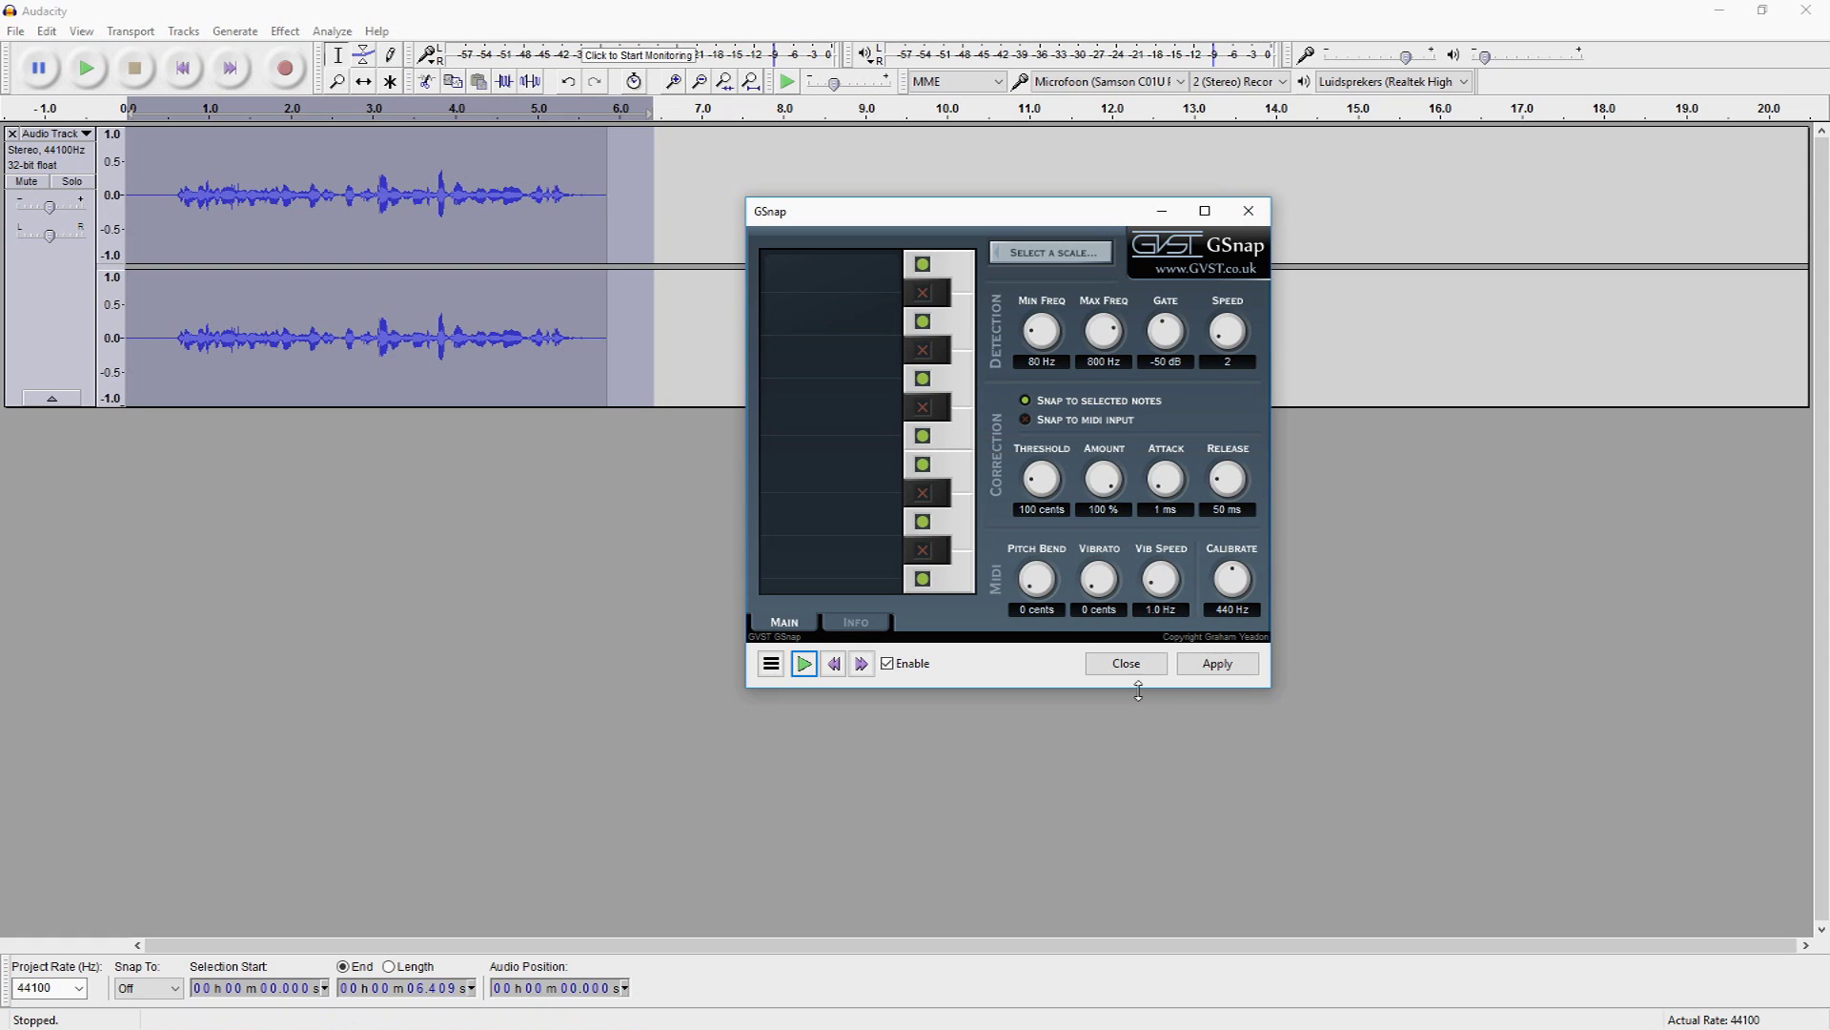
Close GSnap, switch to the browser and open the GSnapWin64.zip download with WinRAR archiver
{"action": "left_click", "coordinate": [1125, 662]}
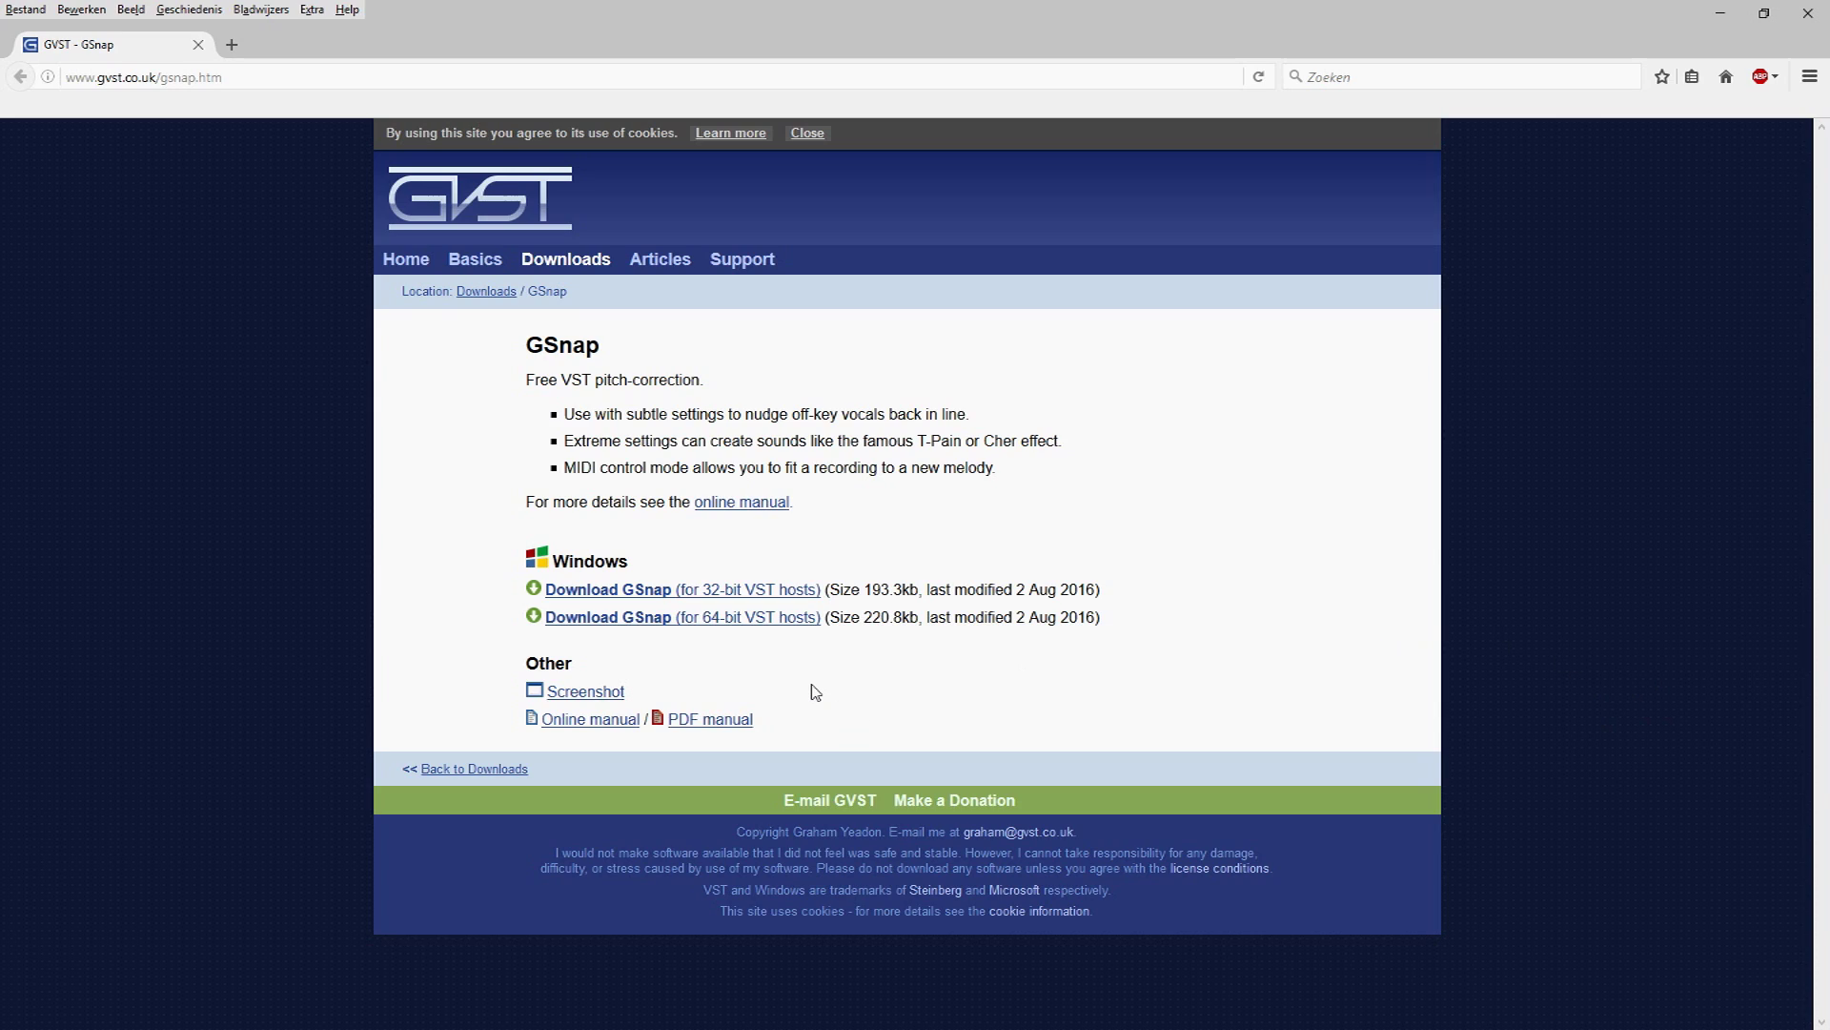
{"action": "left_click", "coordinate": [736, 633]}
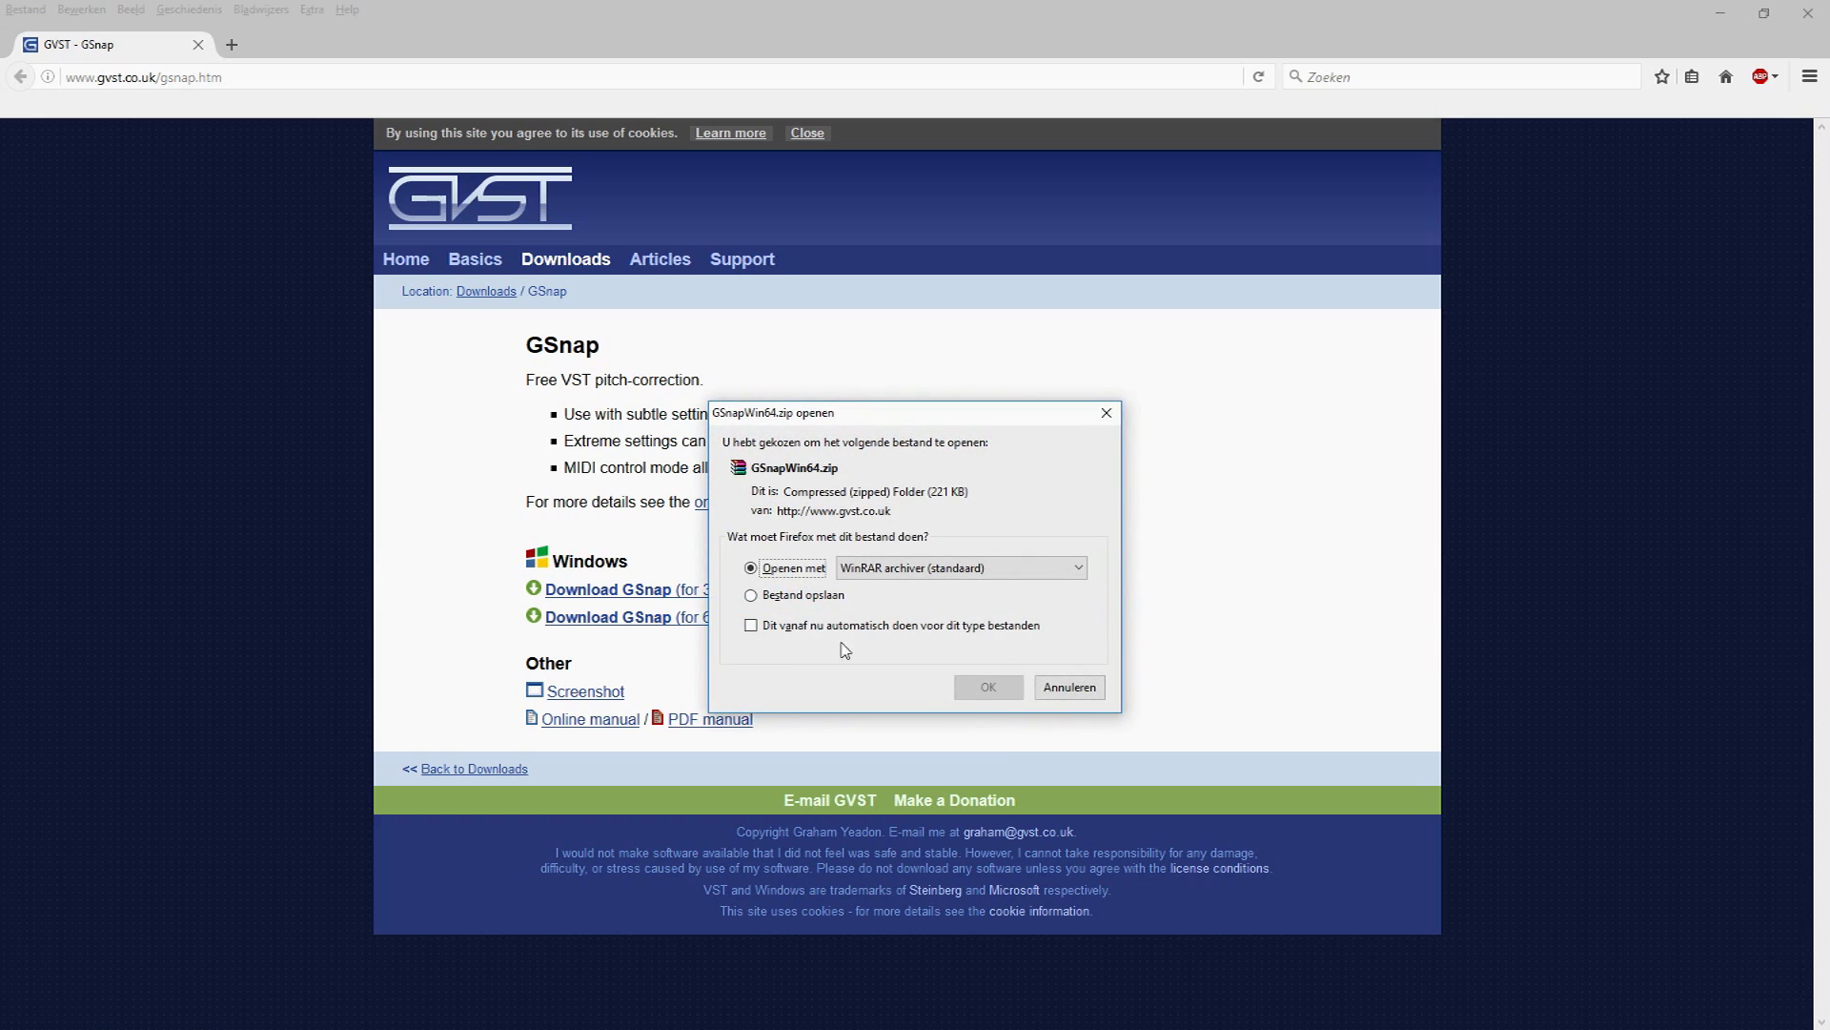
{"action": "left_click", "coordinate": [801, 595]}
{"action": "left_click", "coordinate": [795, 572]}
{"action": "left_click", "coordinate": [803, 596]}
{"action": "left_click", "coordinate": [801, 570]}
{"action": "key", "text": "Return"}
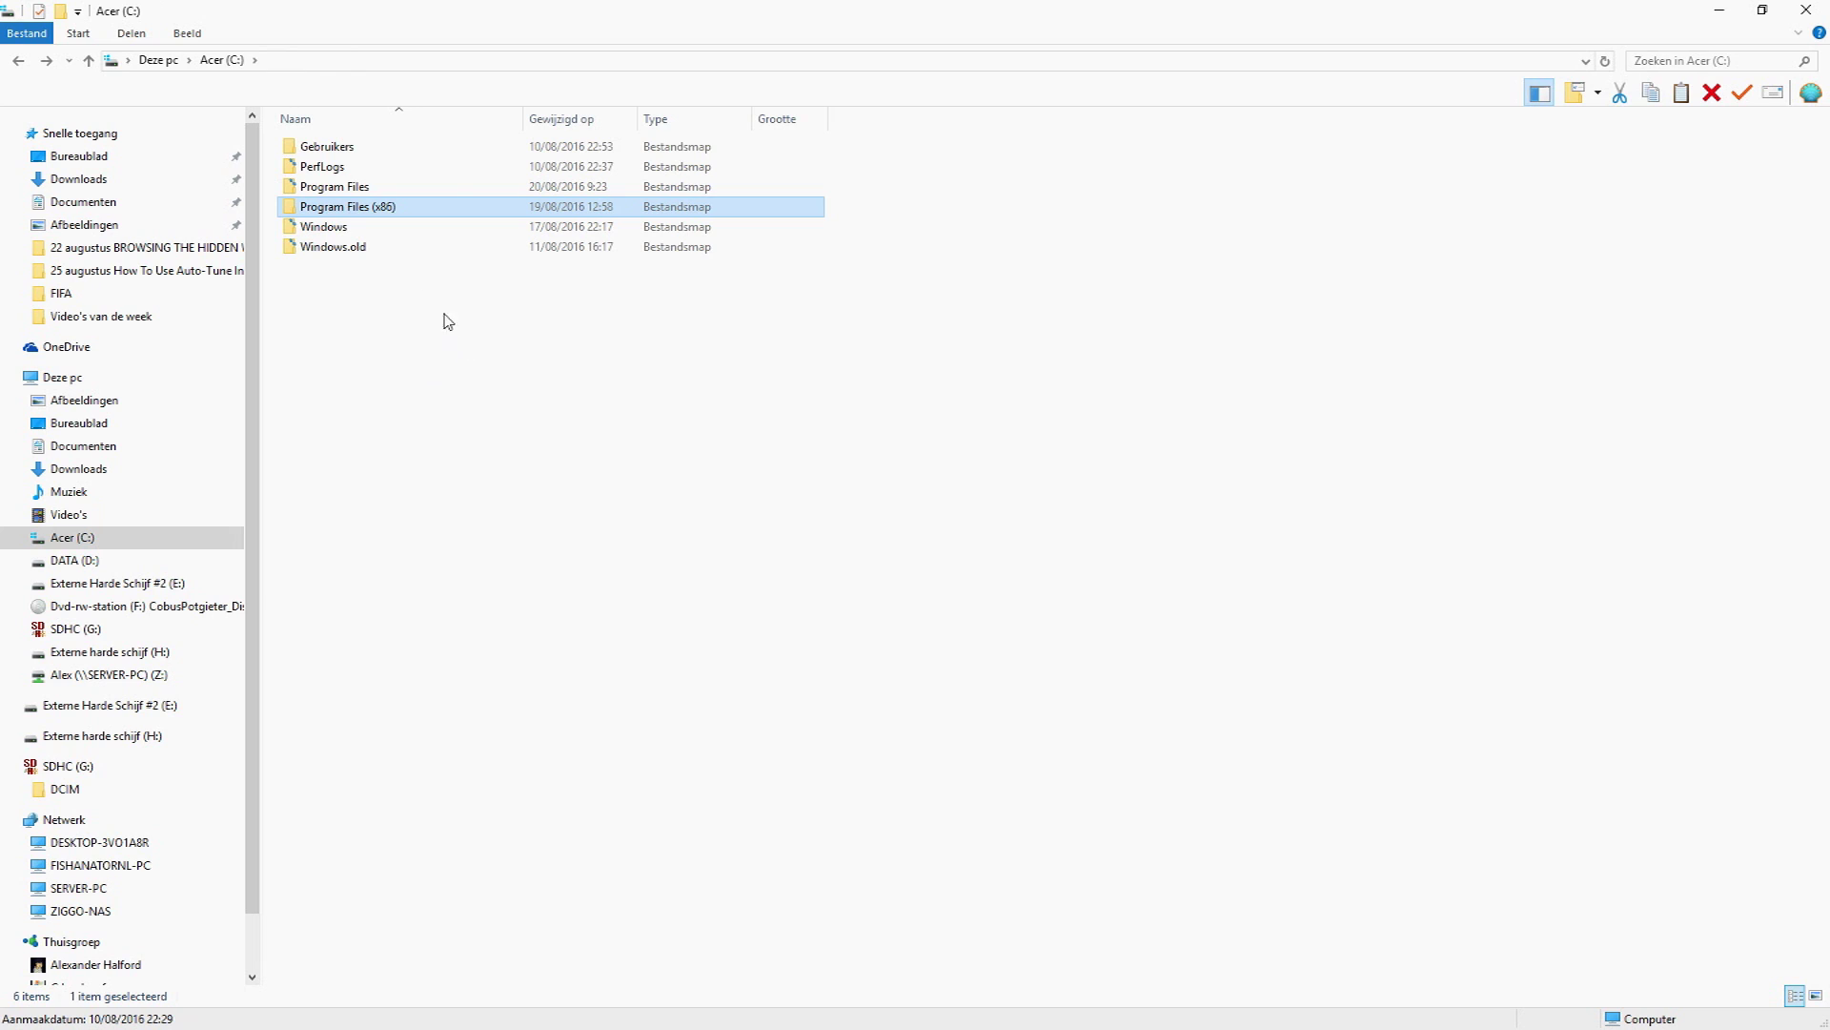
Browse to the Plug-Ins folder inside Audacity's folder in Program Files (x86)
{"action": "double_click", "coordinate": [399, 208]}
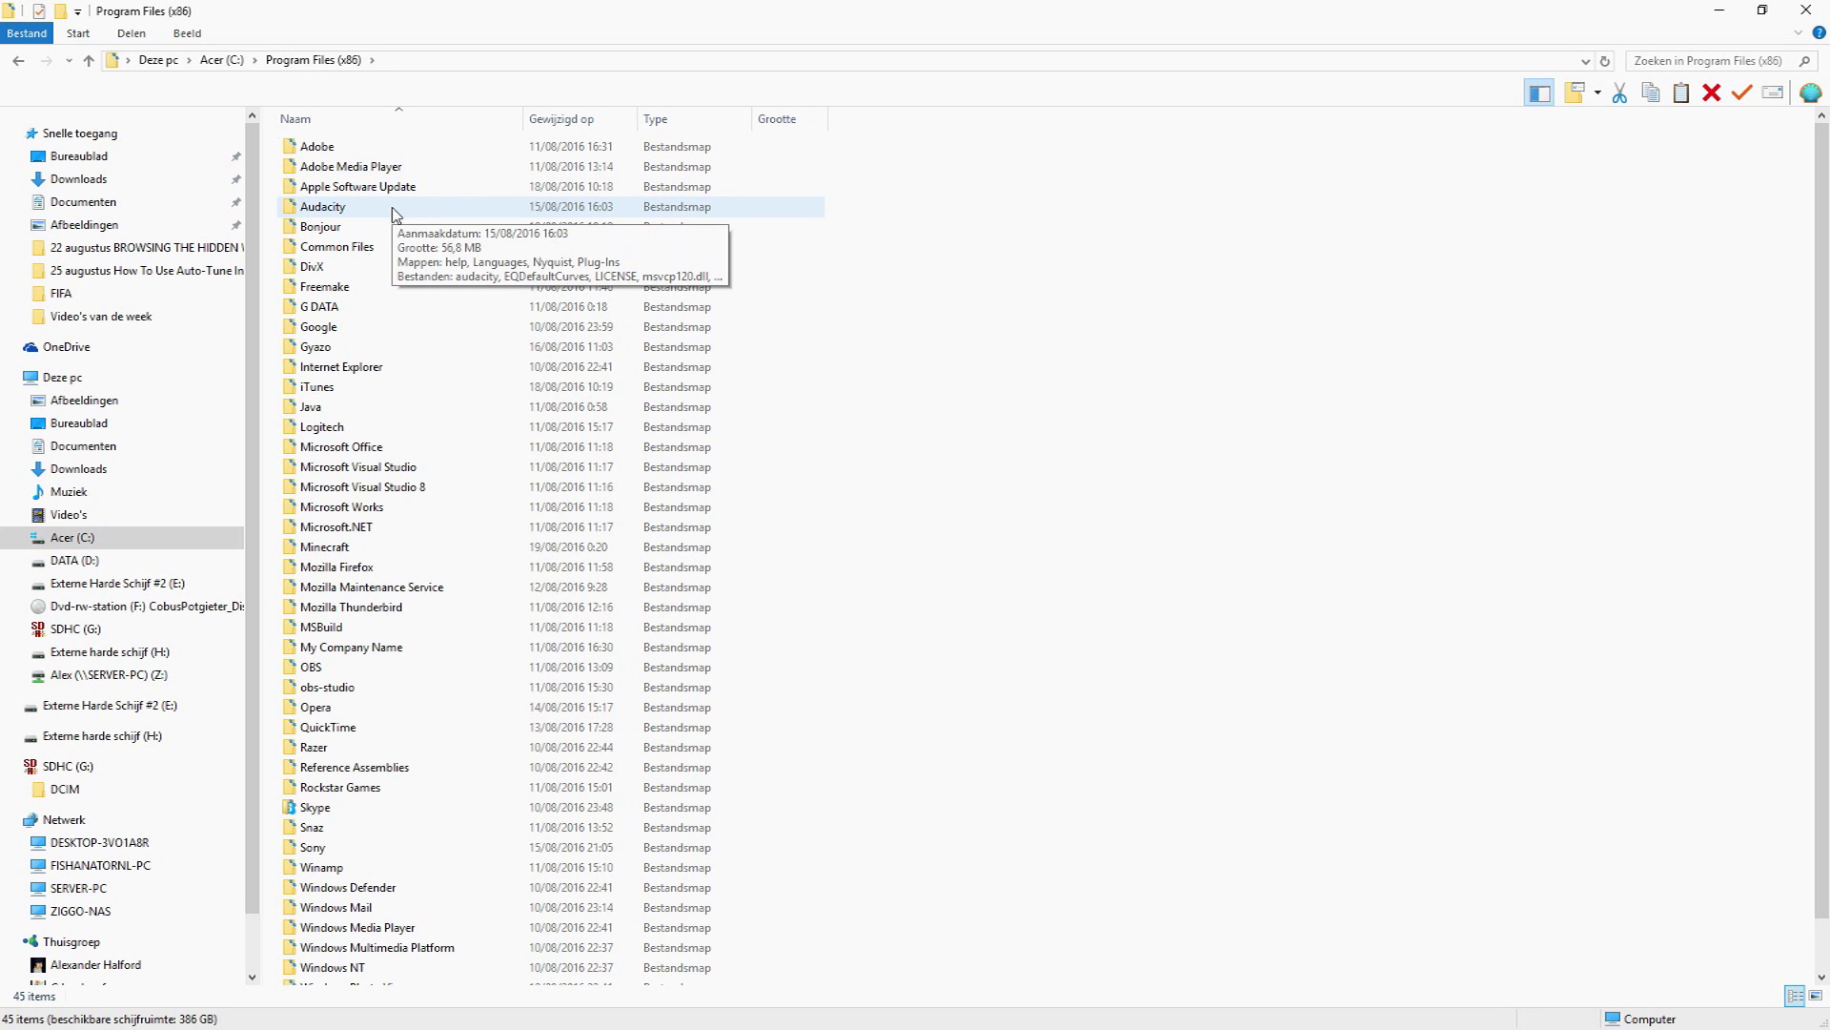
{"action": "double_click", "coordinate": [396, 208]}
{"action": "double_click", "coordinate": [396, 207]}
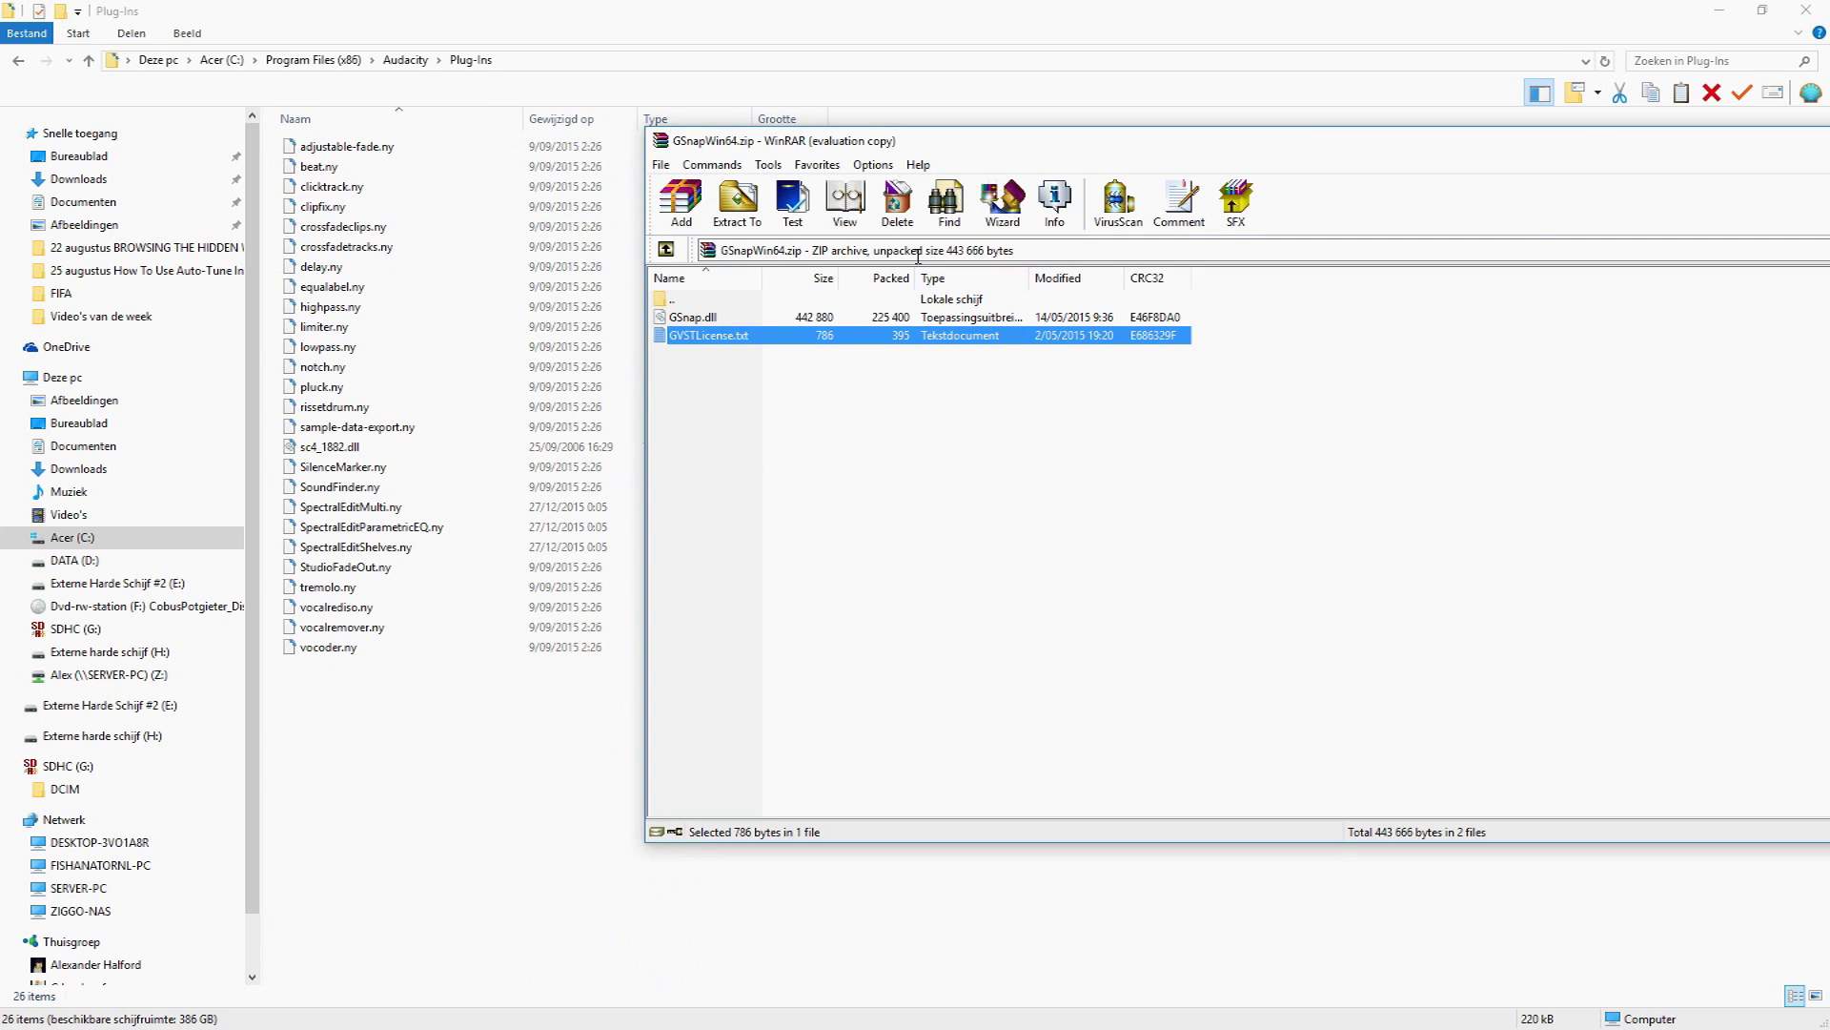
Move GSnap.dll from the WinRAR archive into Audacity's Plug-Ins folder and grant the administrator permission
{"action": "key", "text": "Up"}
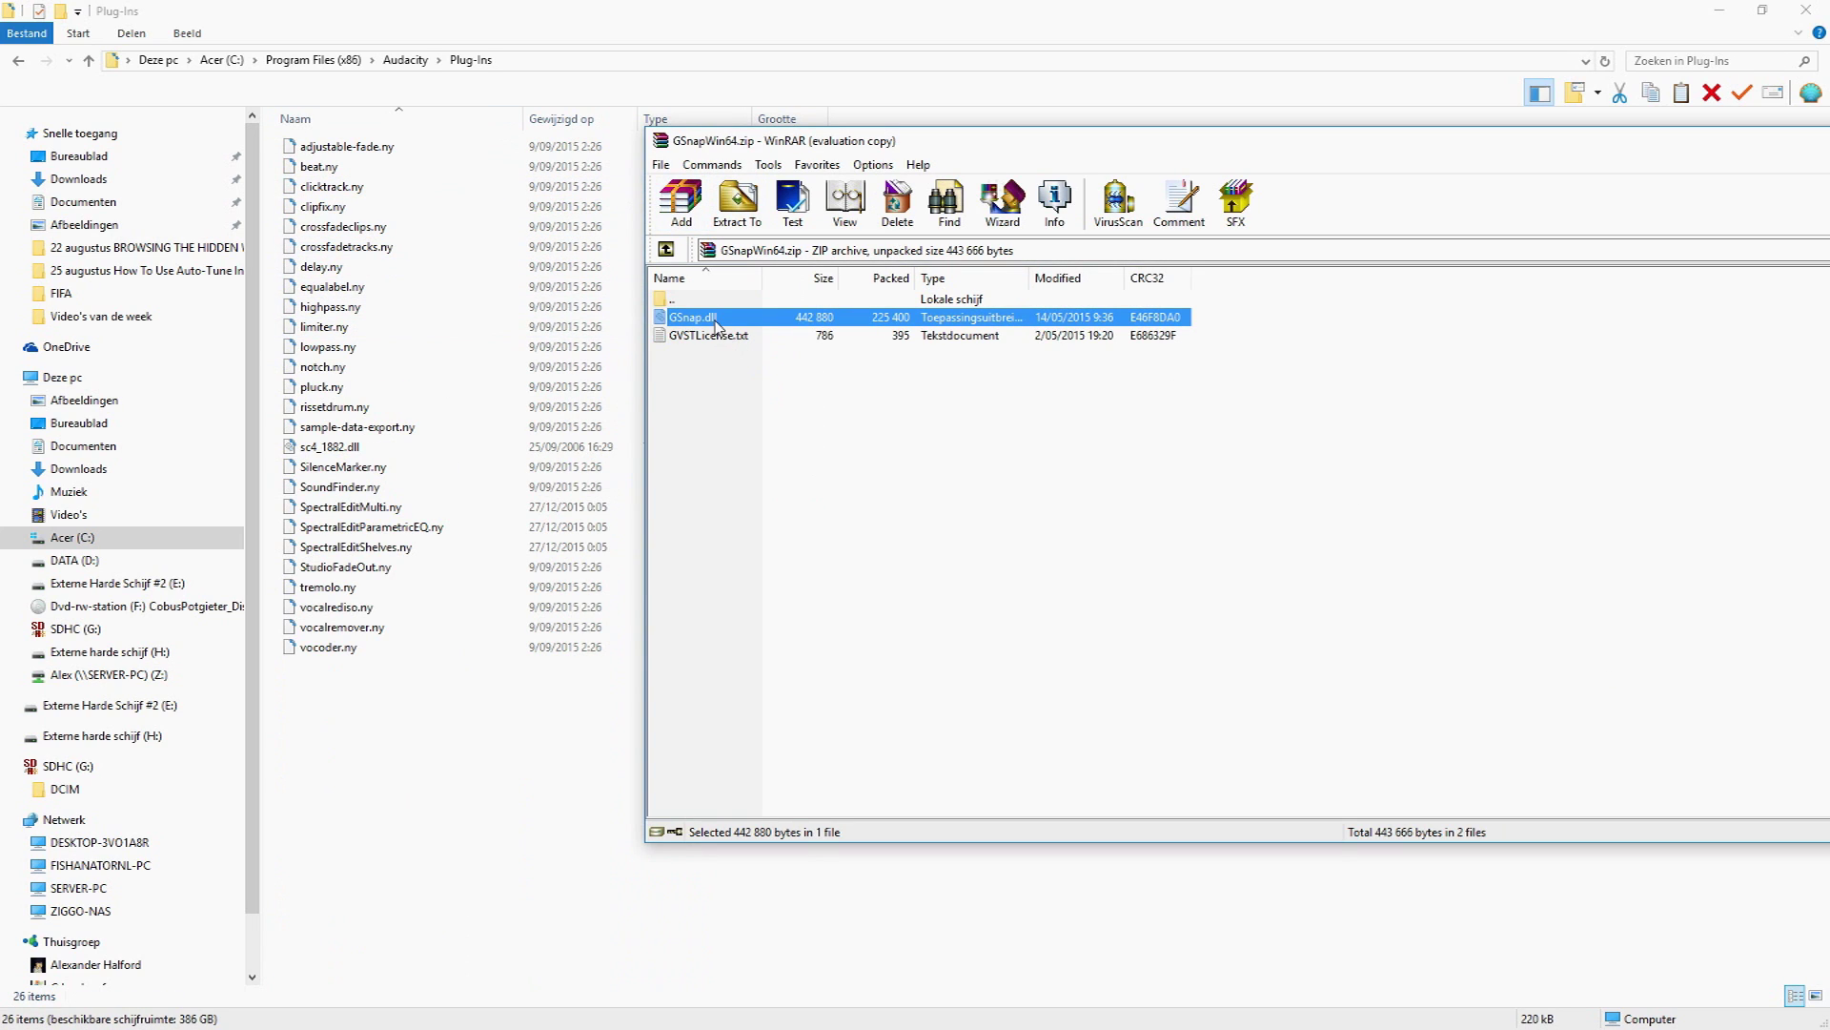
{"action": "left_click_drag", "start_coordinate": [443, 740], "coordinate": [446, 742]}
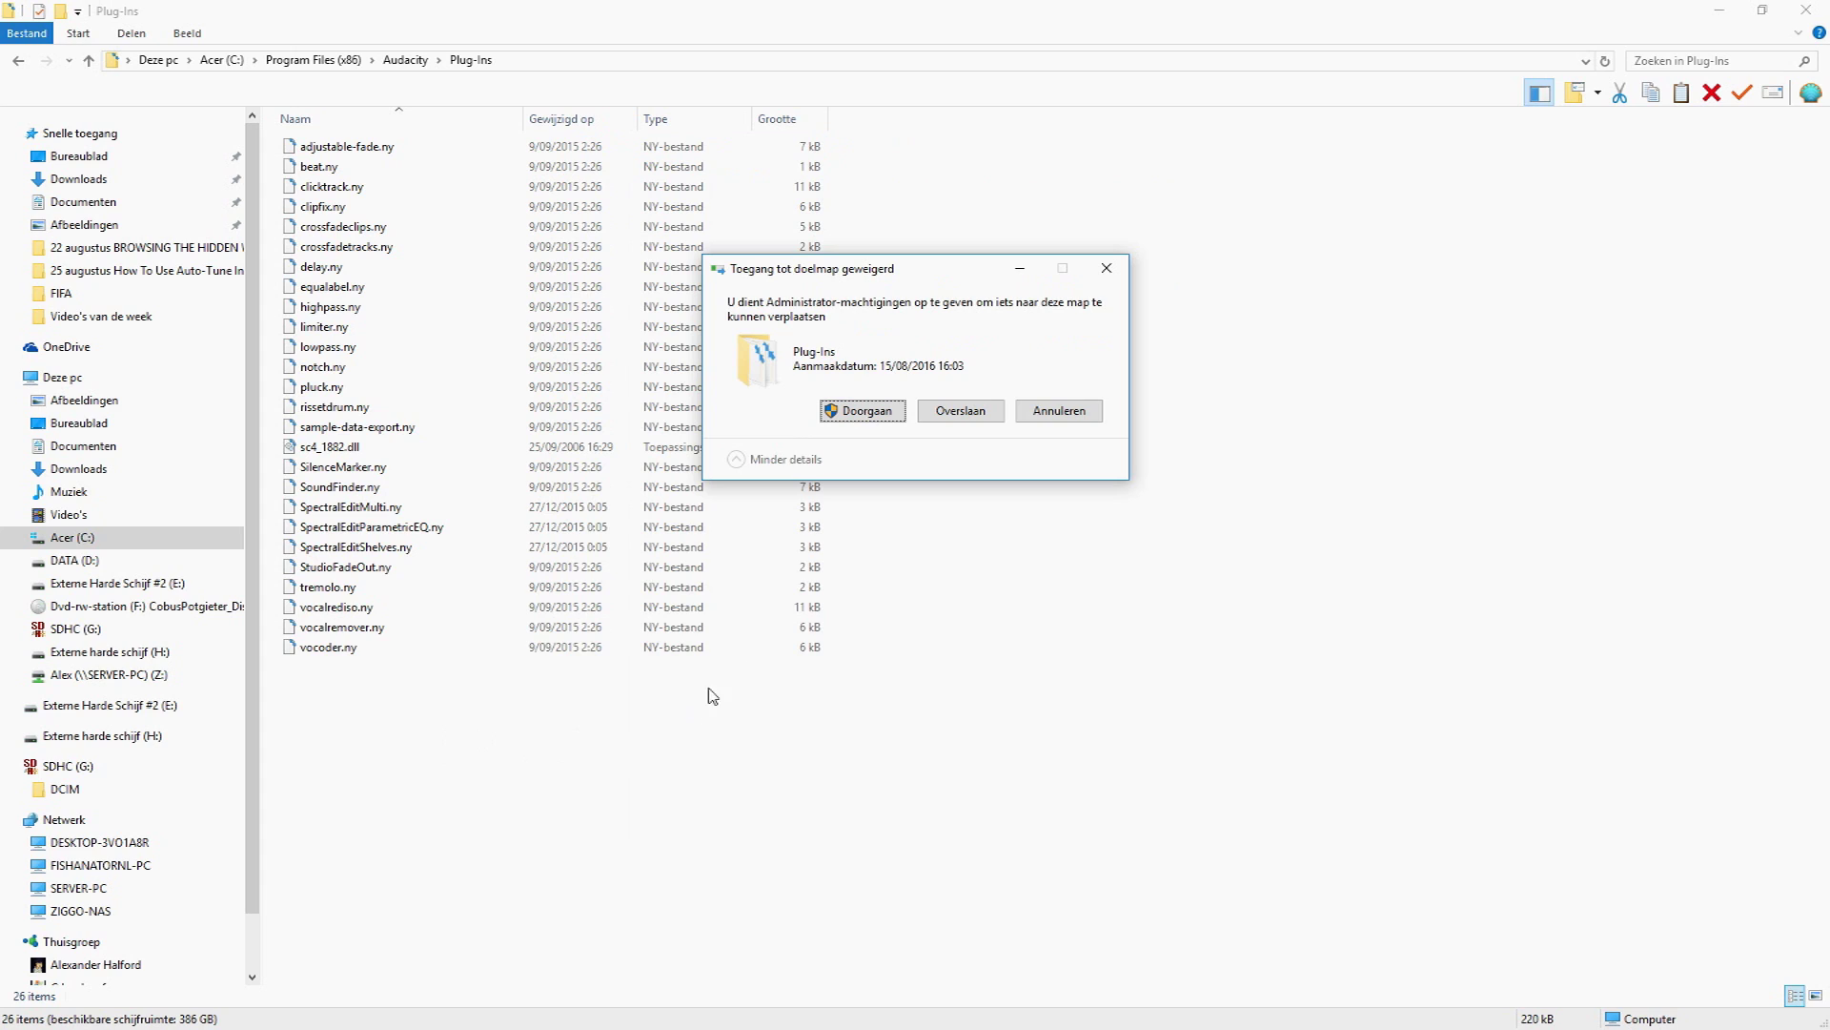
{"action": "left_click", "coordinate": [843, 412]}
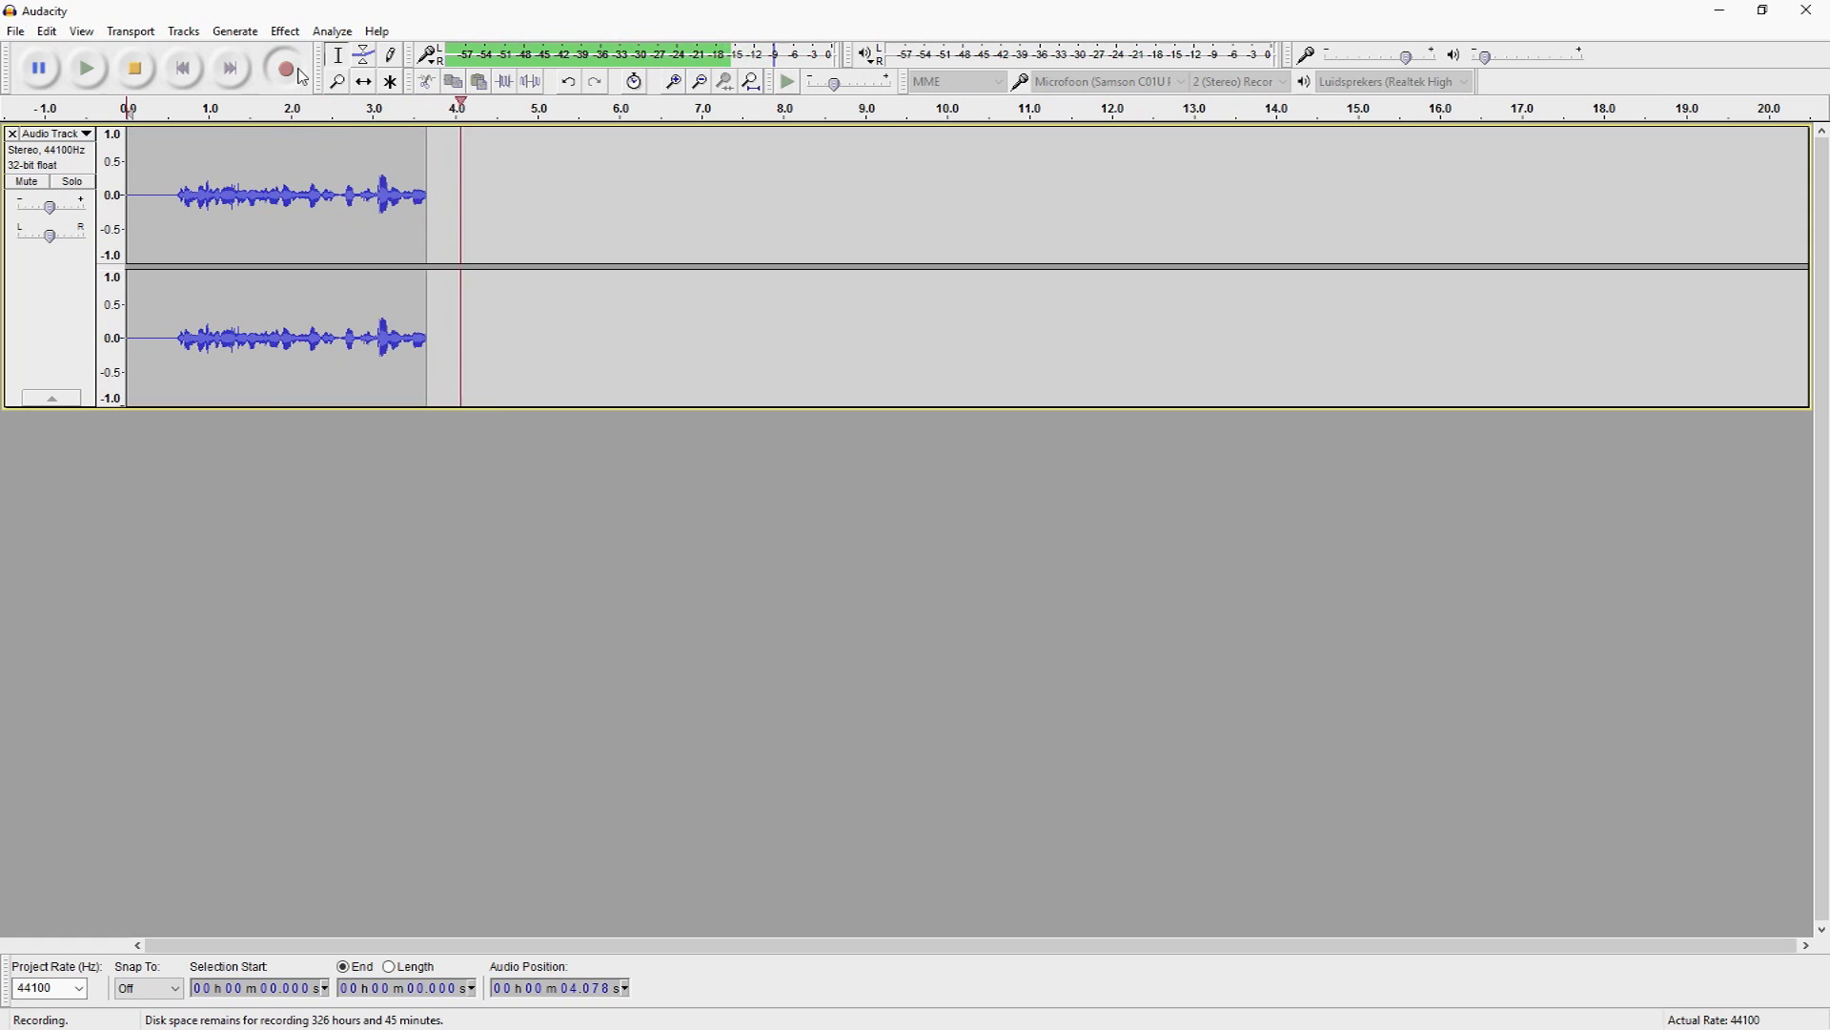
Stop the voice recording in Audacity and select the whole clip, from 0 to about 6.4 s
{"action": "key", "text": "space"}
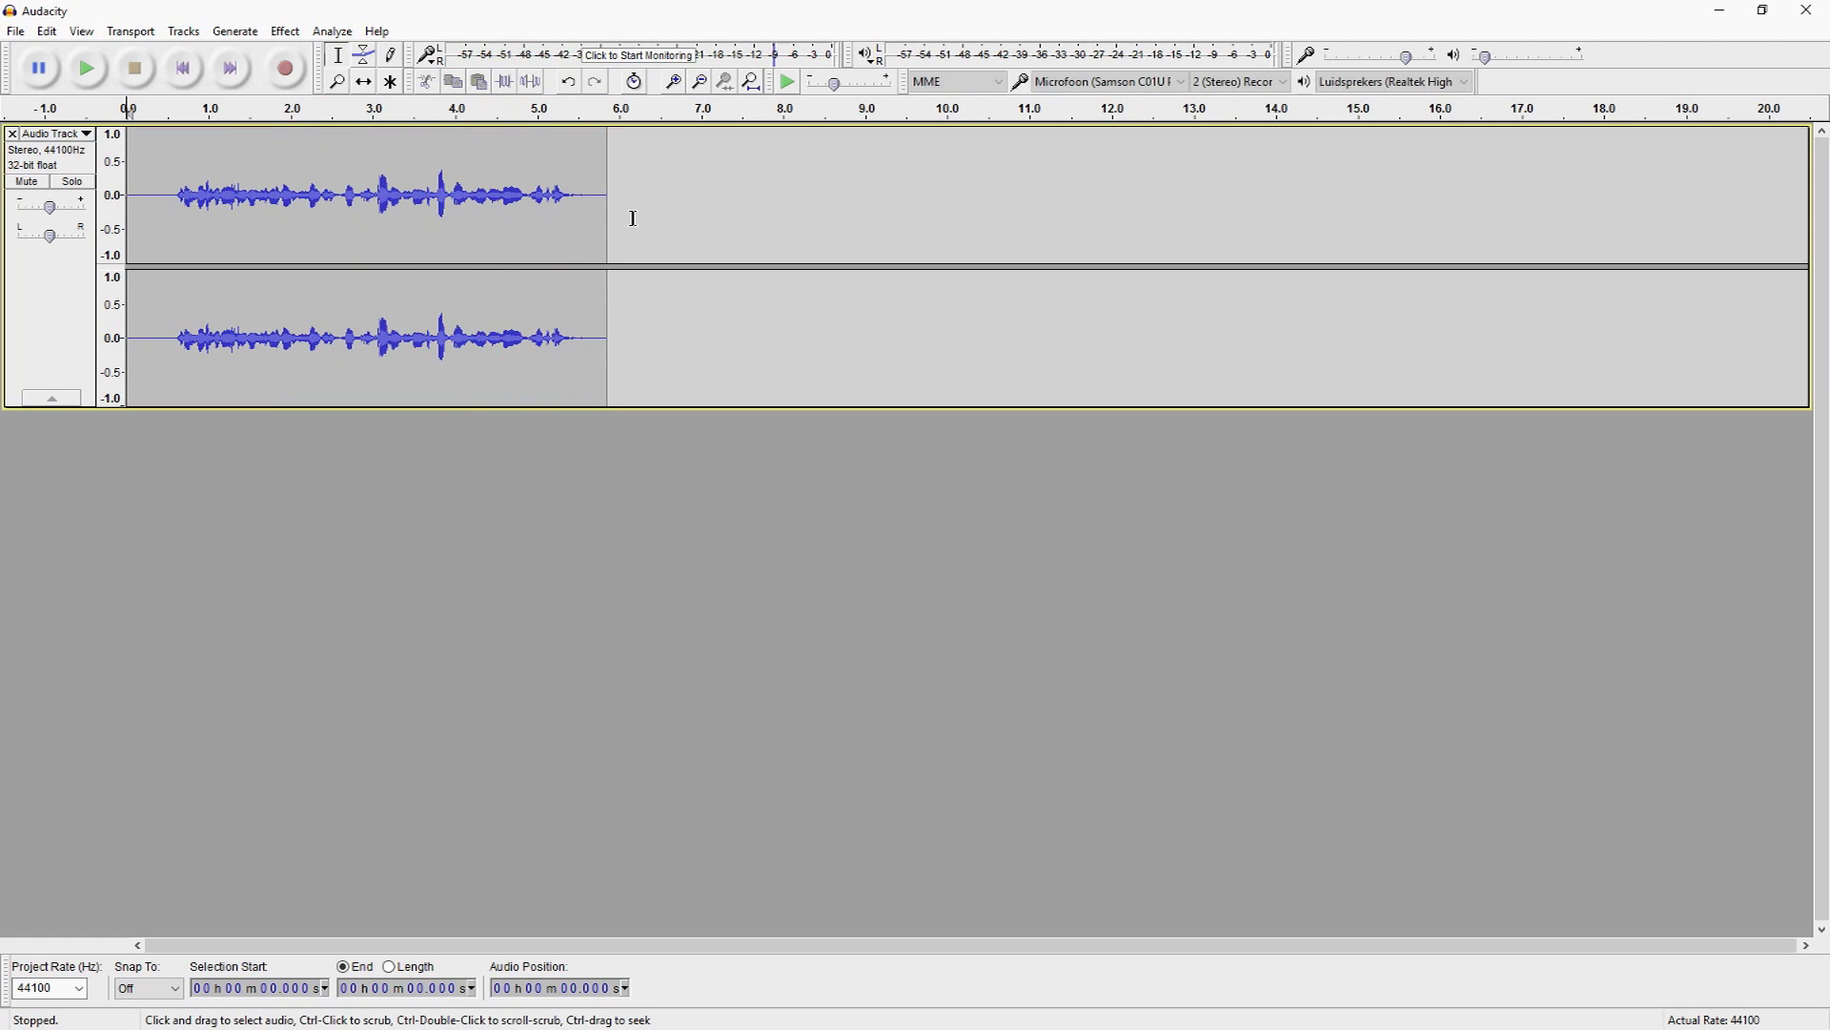
{"action": "left_click_drag", "start_coordinate": [654, 208], "coordinate": [67, 209]}
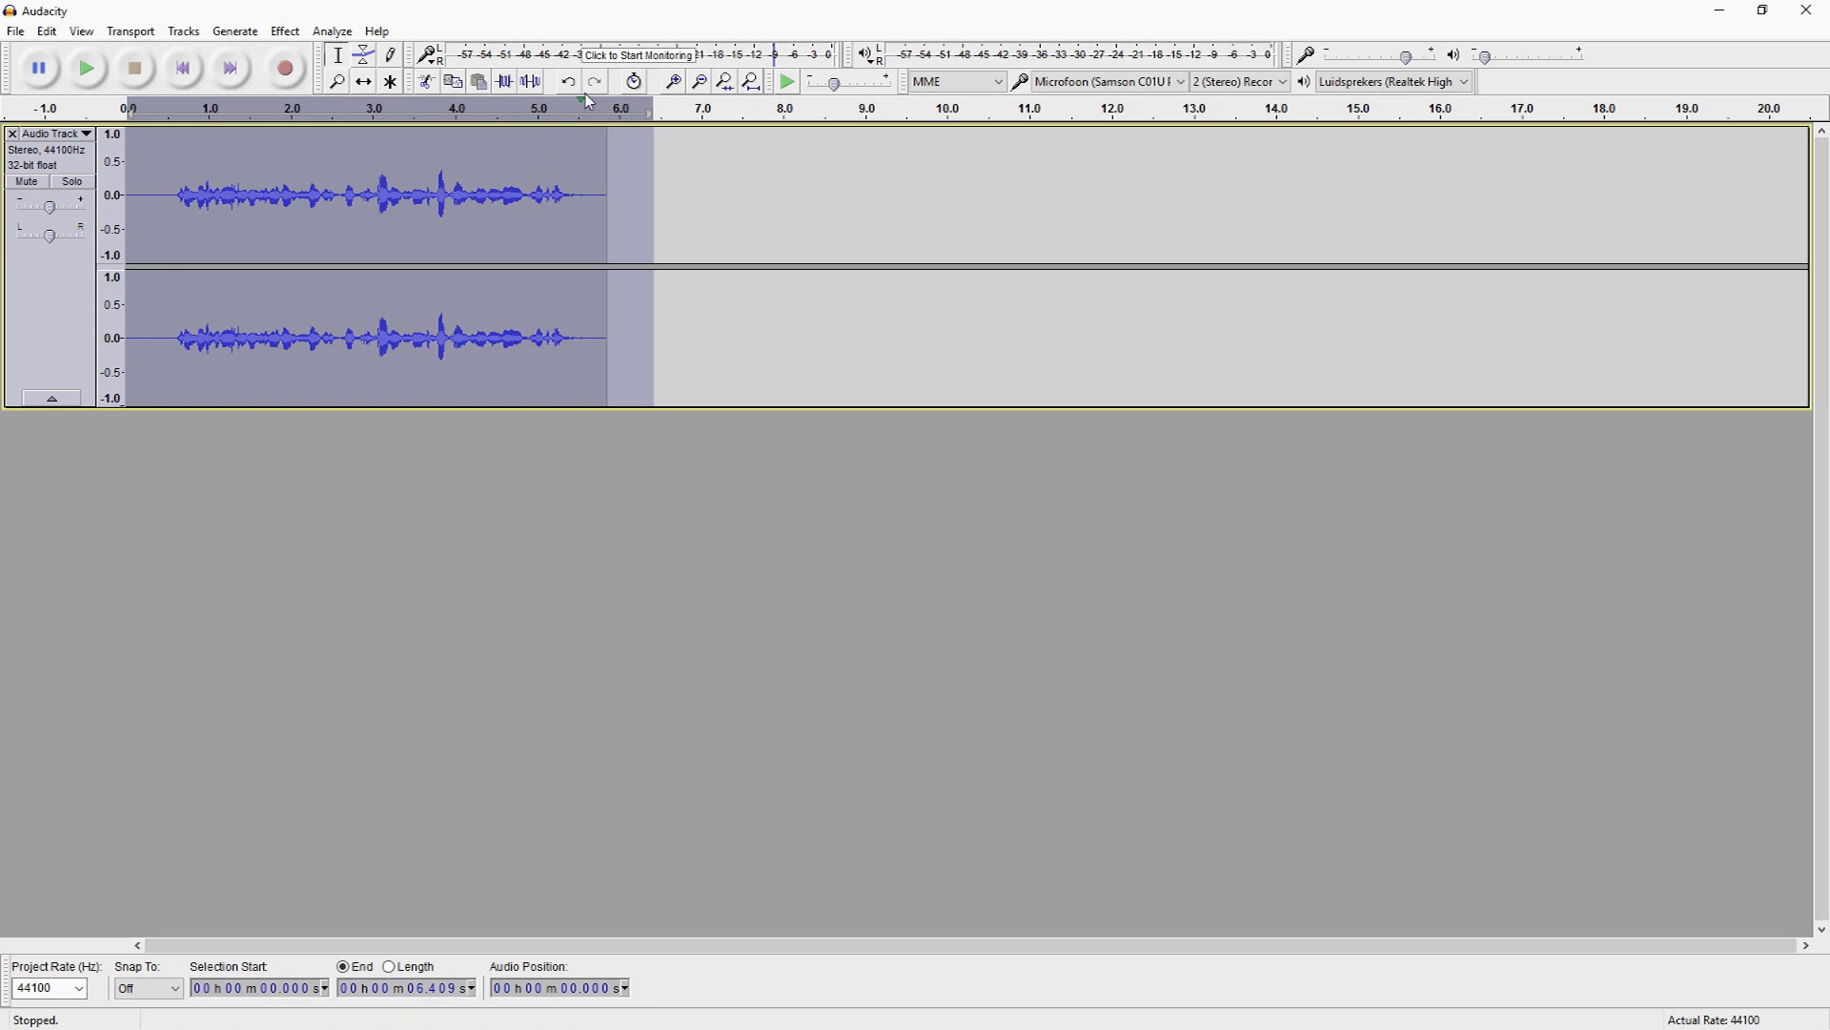
Open the GSnap effect for the selected audio and move its window clear of the waveform
{"action": "left_click", "coordinate": [285, 32]}
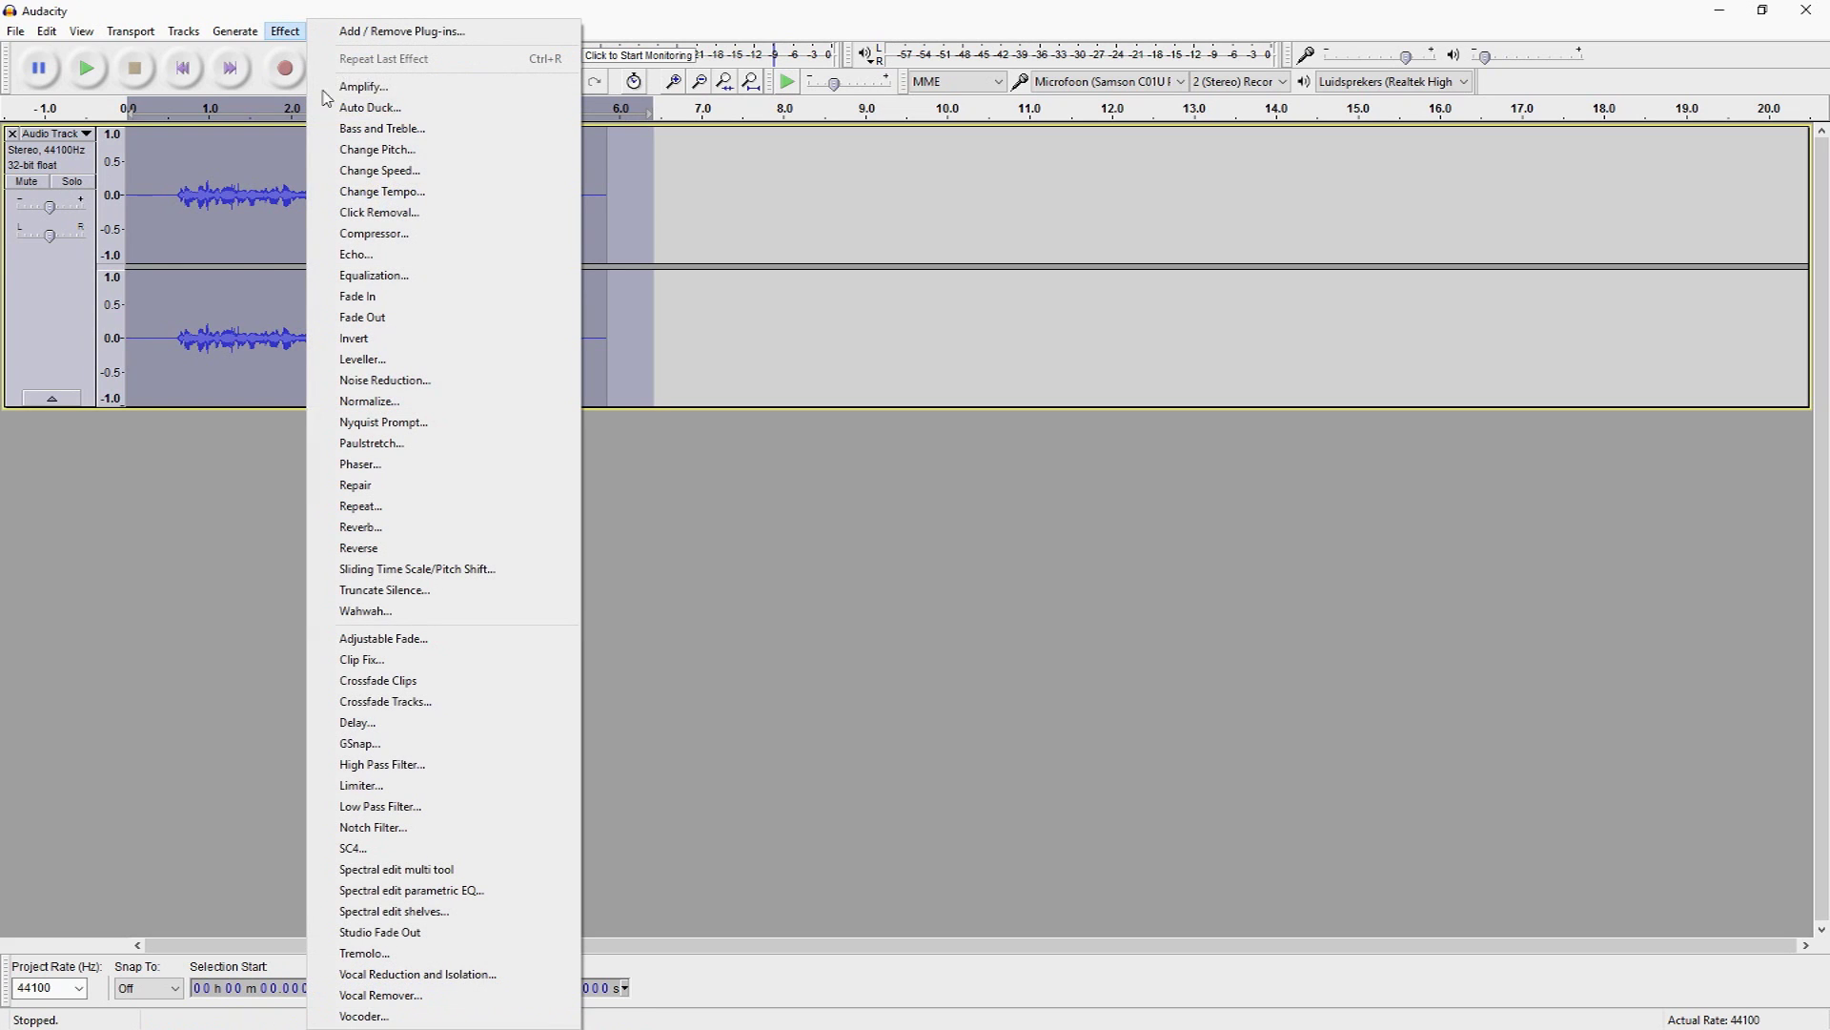
{"action": "left_click", "coordinate": [490, 744]}
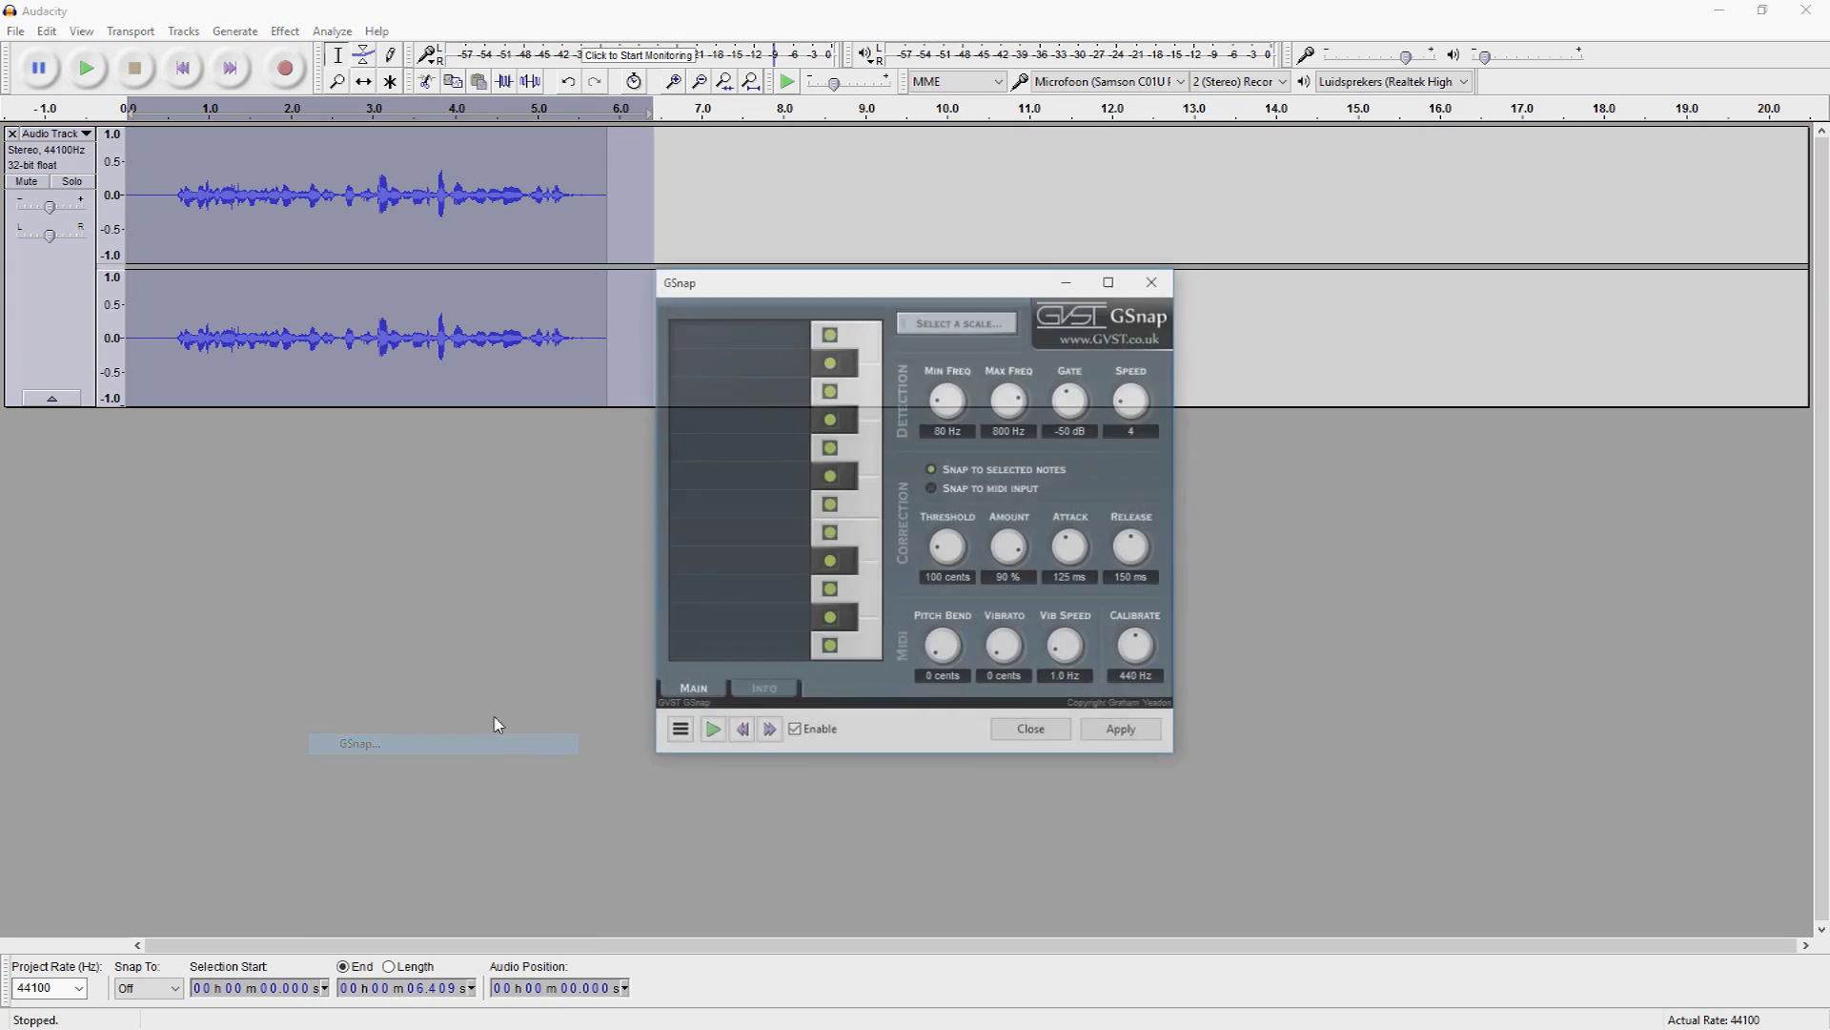
{"action": "left_click_drag", "start_coordinate": [889, 291], "coordinate": [983, 223]}
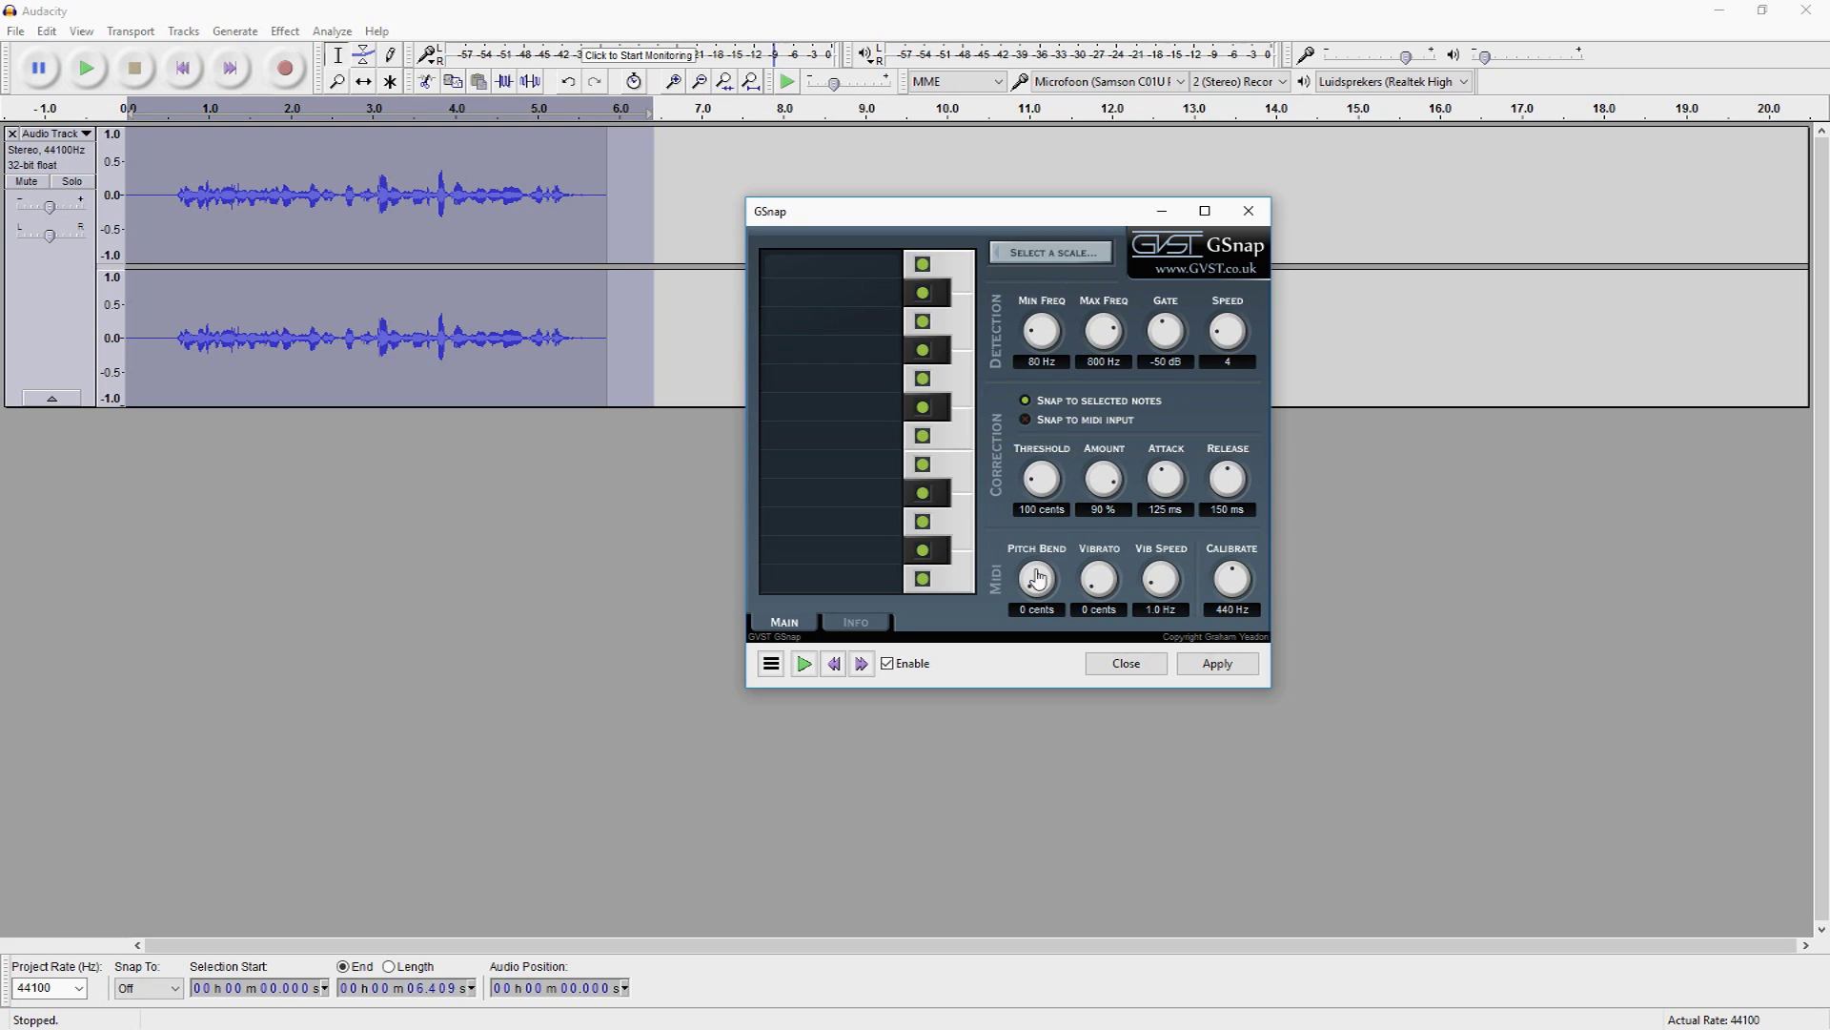
Raise Min Freq and Max Freq to 1549 Hz in GSnap and preview the sound
{"action": "left_click", "coordinate": [804, 664]}
{"action": "left_click_drag", "start_coordinate": [1042, 343], "coordinate": [1049, 252]}
{"action": "left_click", "coordinate": [807, 671]}
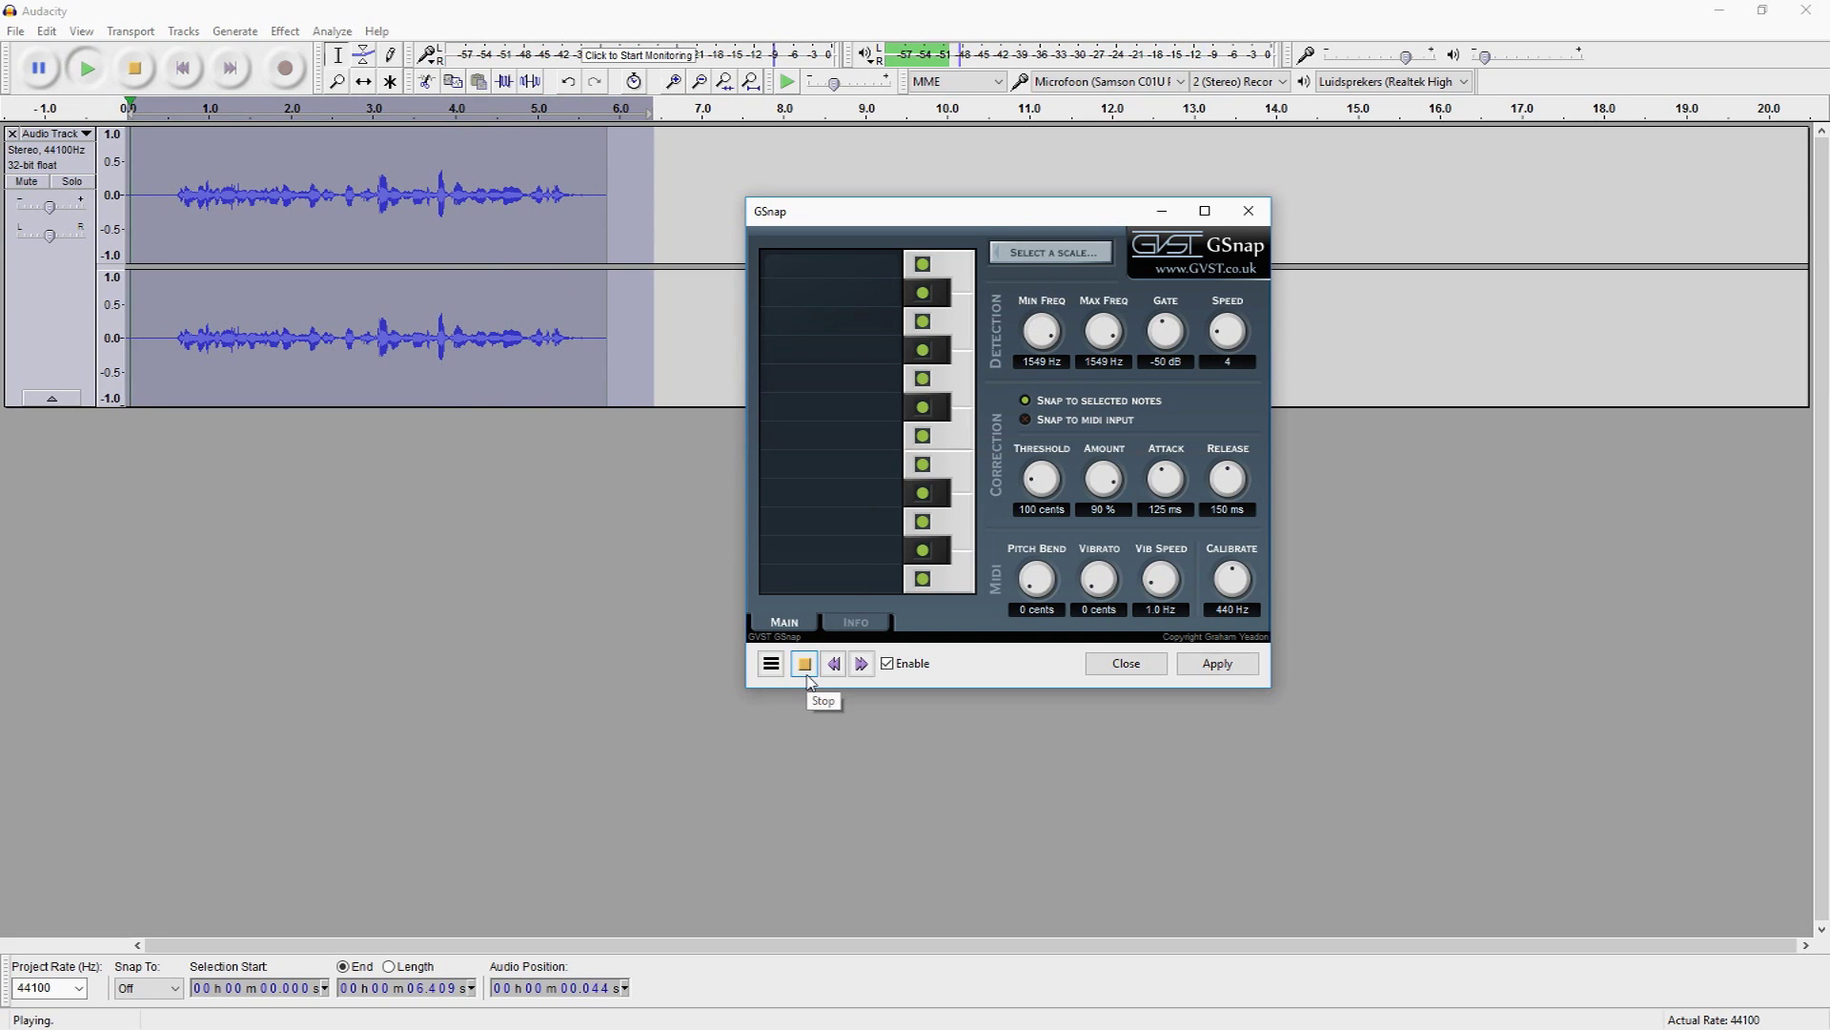
Set Threshold 565 cents, Pitch Bend 130 cents, Vibrato 136 cents, Amount 100 %, Attack 298 ms, Release 300 ms and Calibrate 445 Hz, and preview
{"action": "left_click_drag", "start_coordinate": [1042, 481], "coordinate": [1044, 458]}
{"action": "left_click_drag", "start_coordinate": [1030, 597], "coordinate": [1037, 523]}
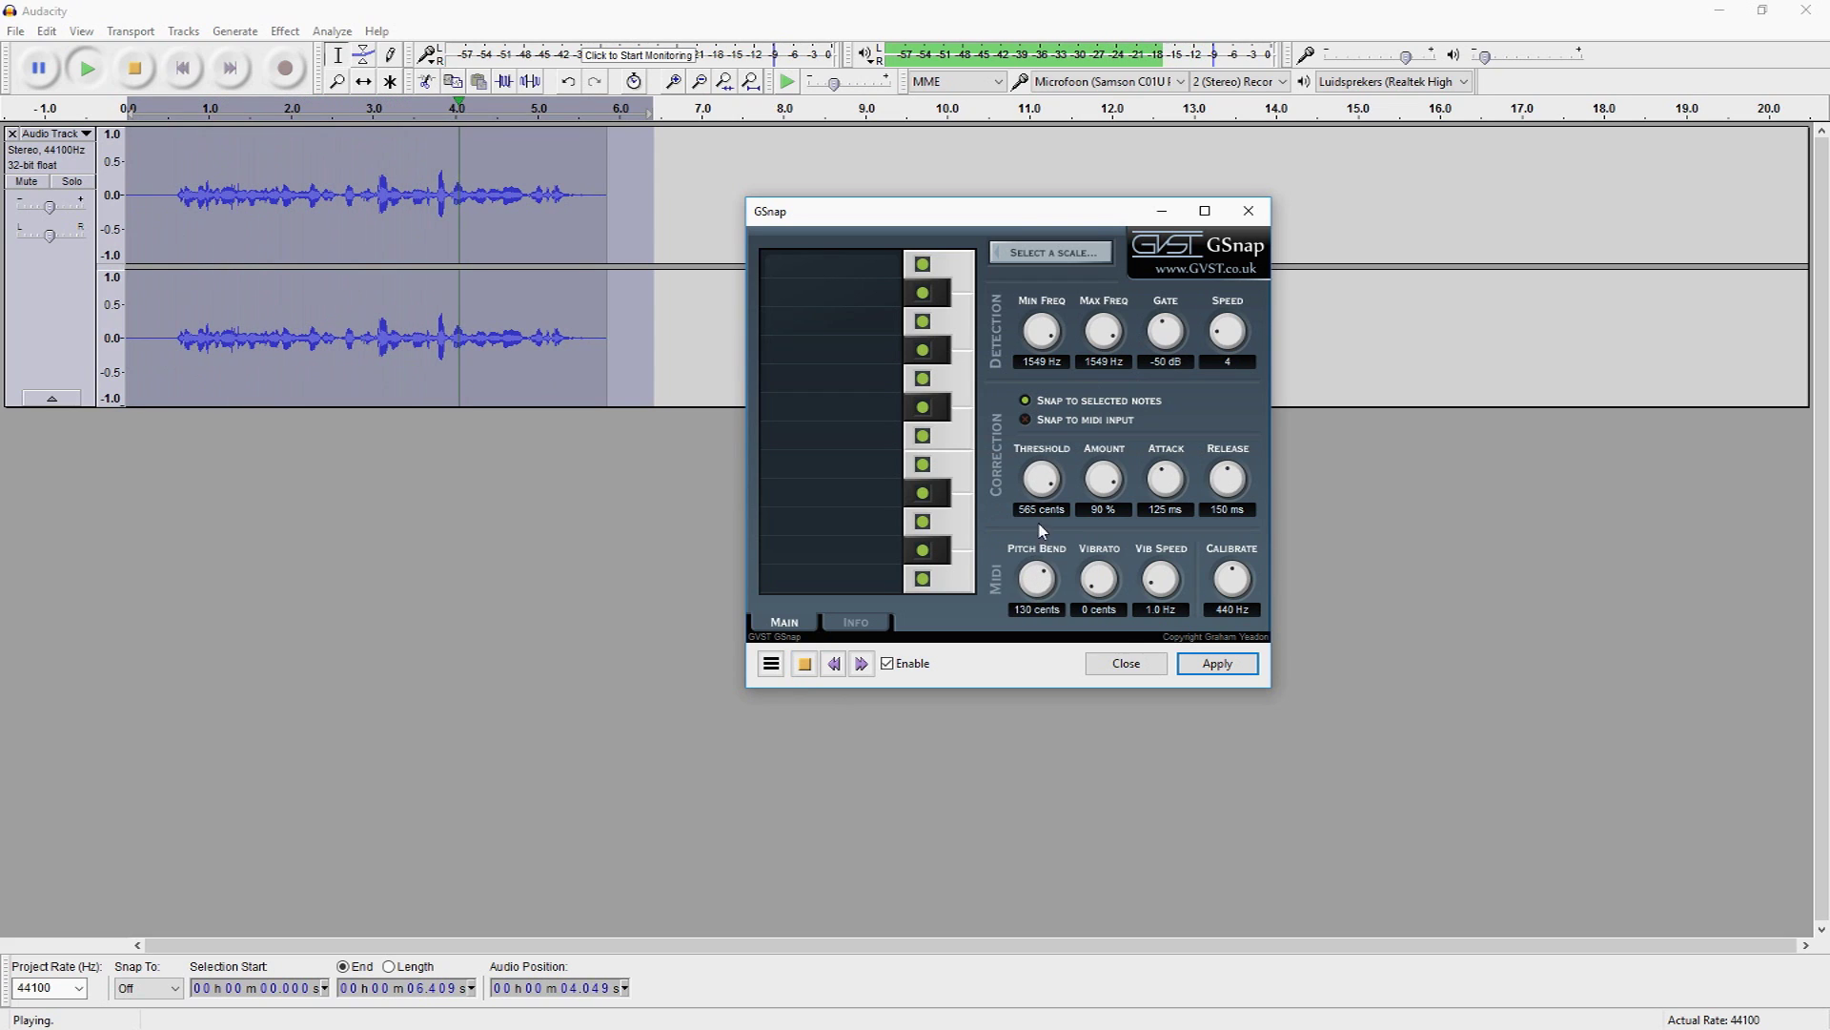
{"action": "left_click_drag", "start_coordinate": [1092, 599], "coordinate": [1096, 567]}
{"action": "left_click_drag", "start_coordinate": [1104, 488], "coordinate": [1234, 431]}
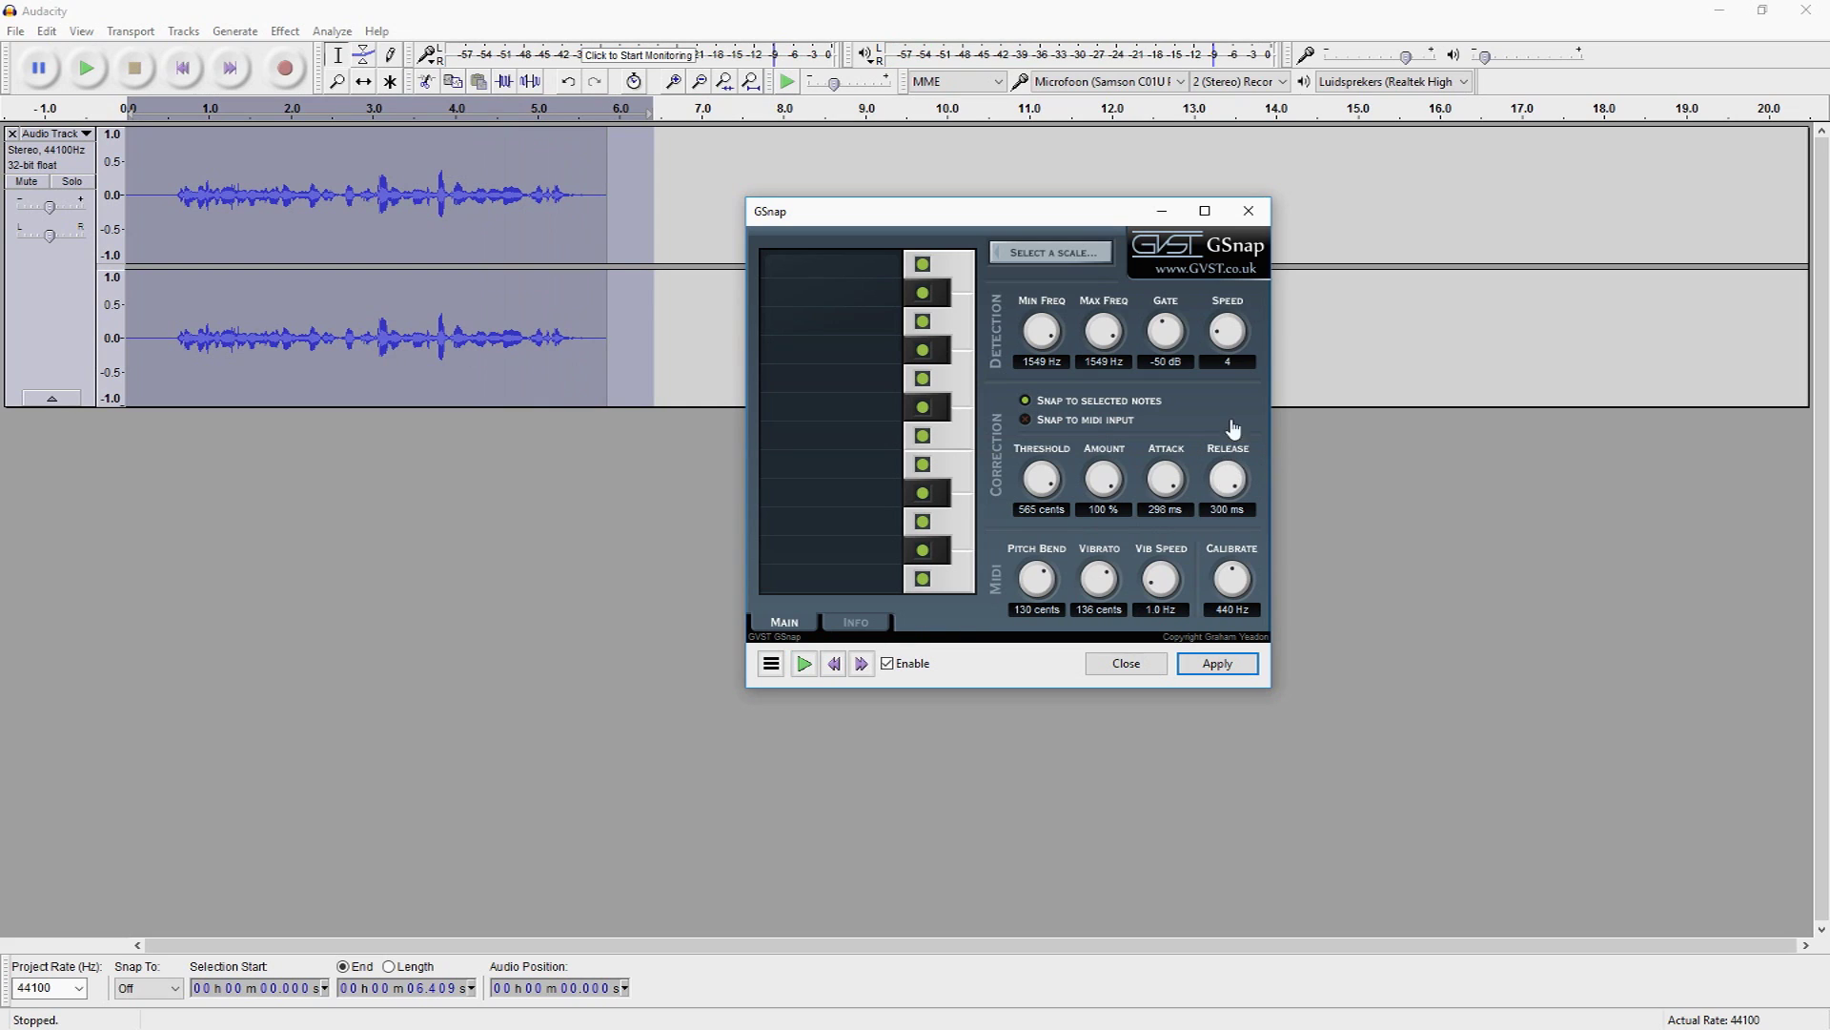
{"action": "left_click", "coordinate": [804, 665]}
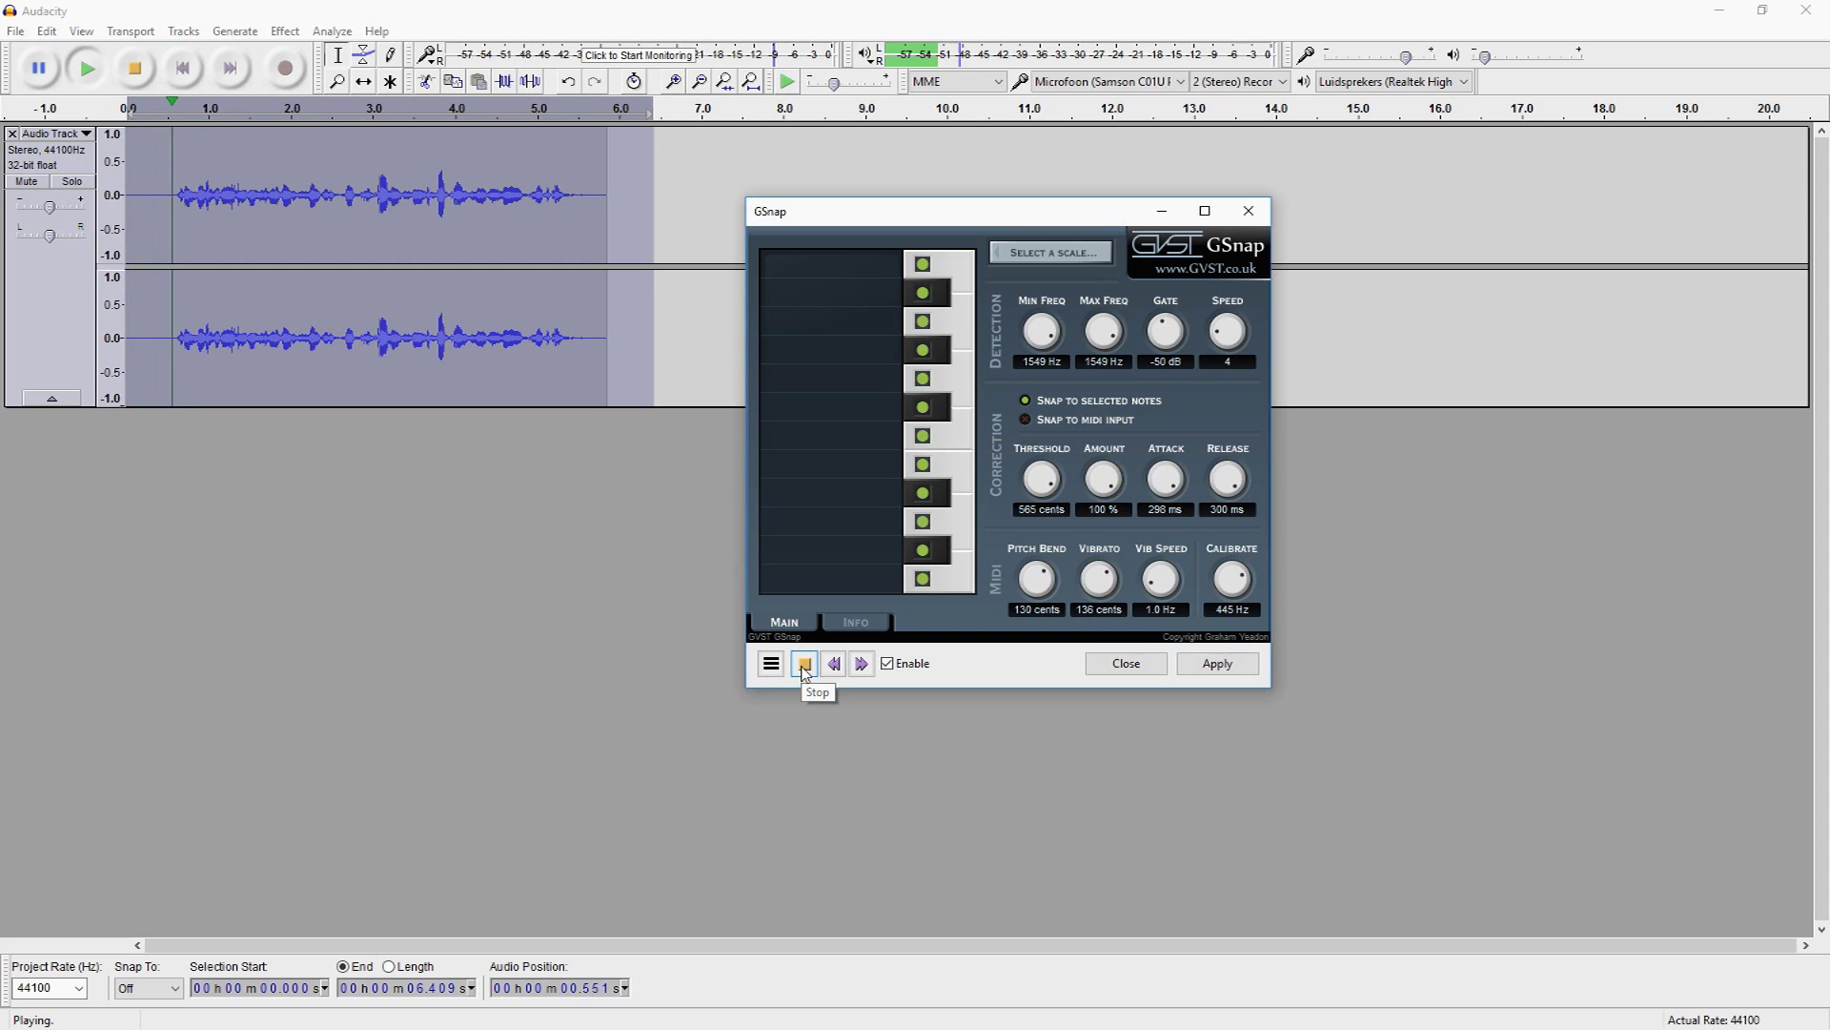
Apply the A Major scale with the threshold set to fill gaps and preview the result
{"action": "left_click", "coordinate": [1026, 400]}
{"action": "left_click", "coordinate": [923, 379]}
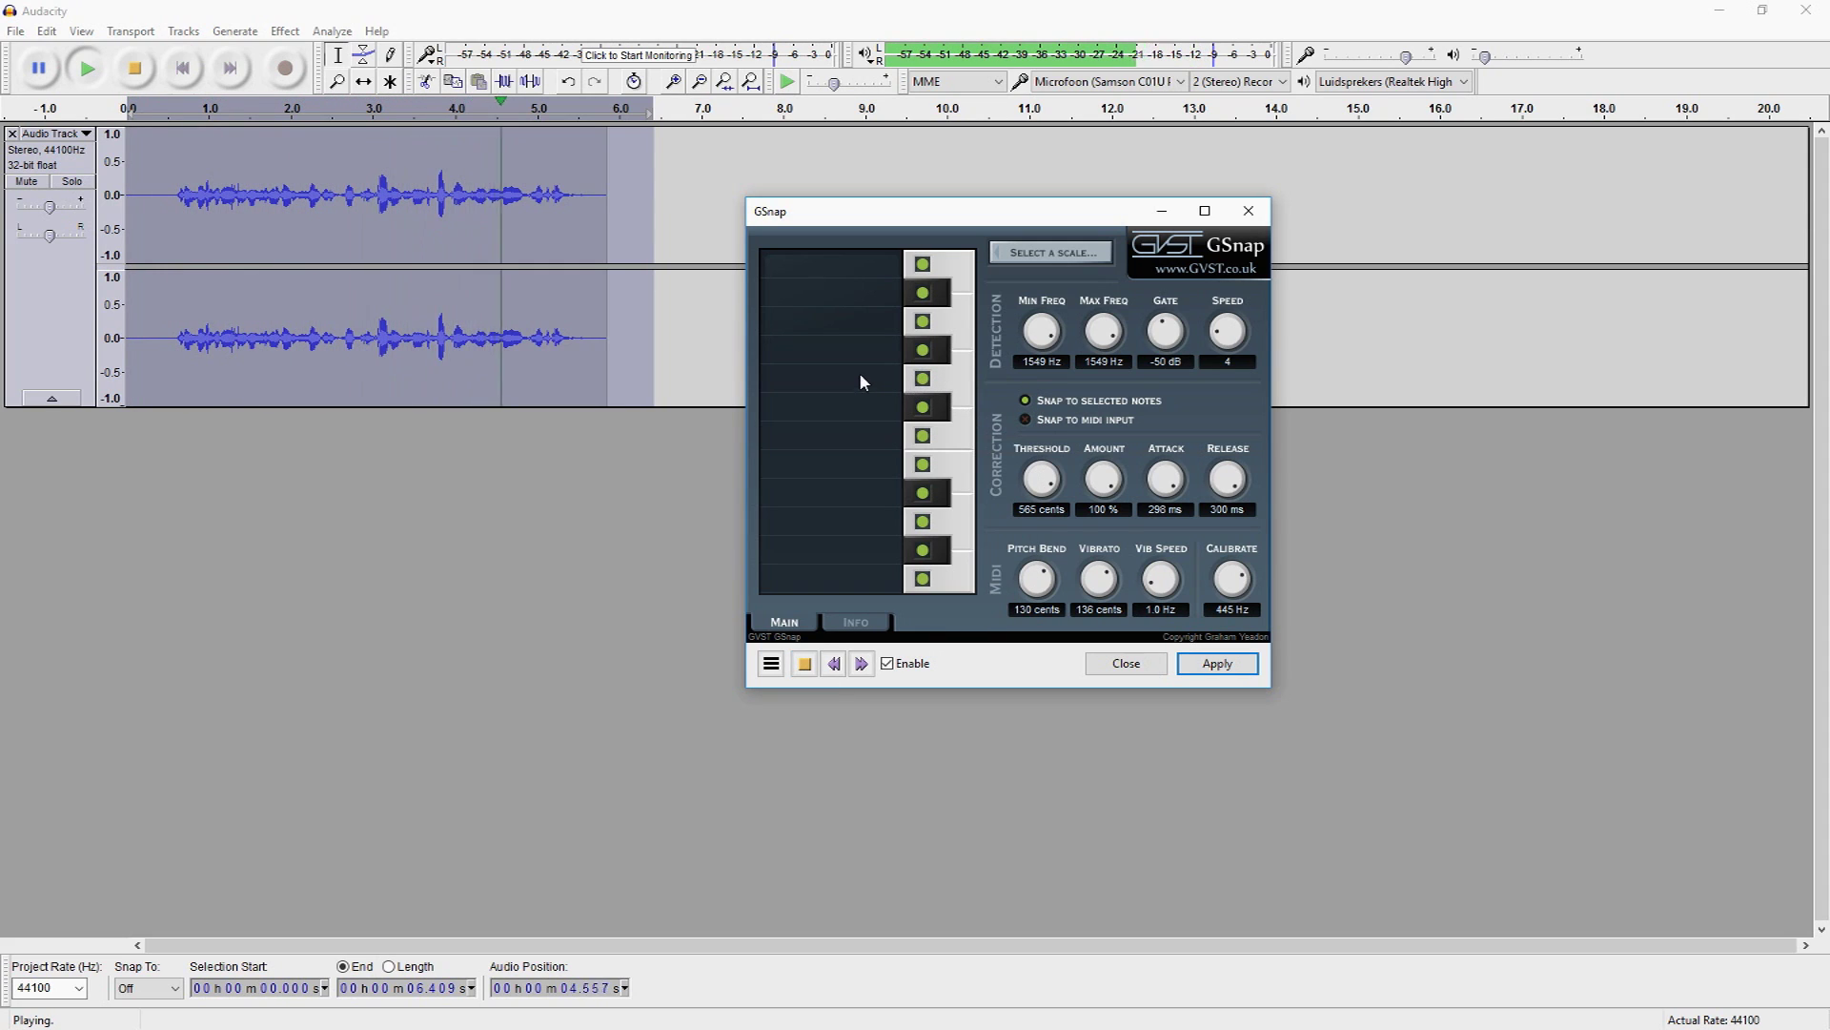
{"action": "left_click", "coordinate": [1045, 265]}
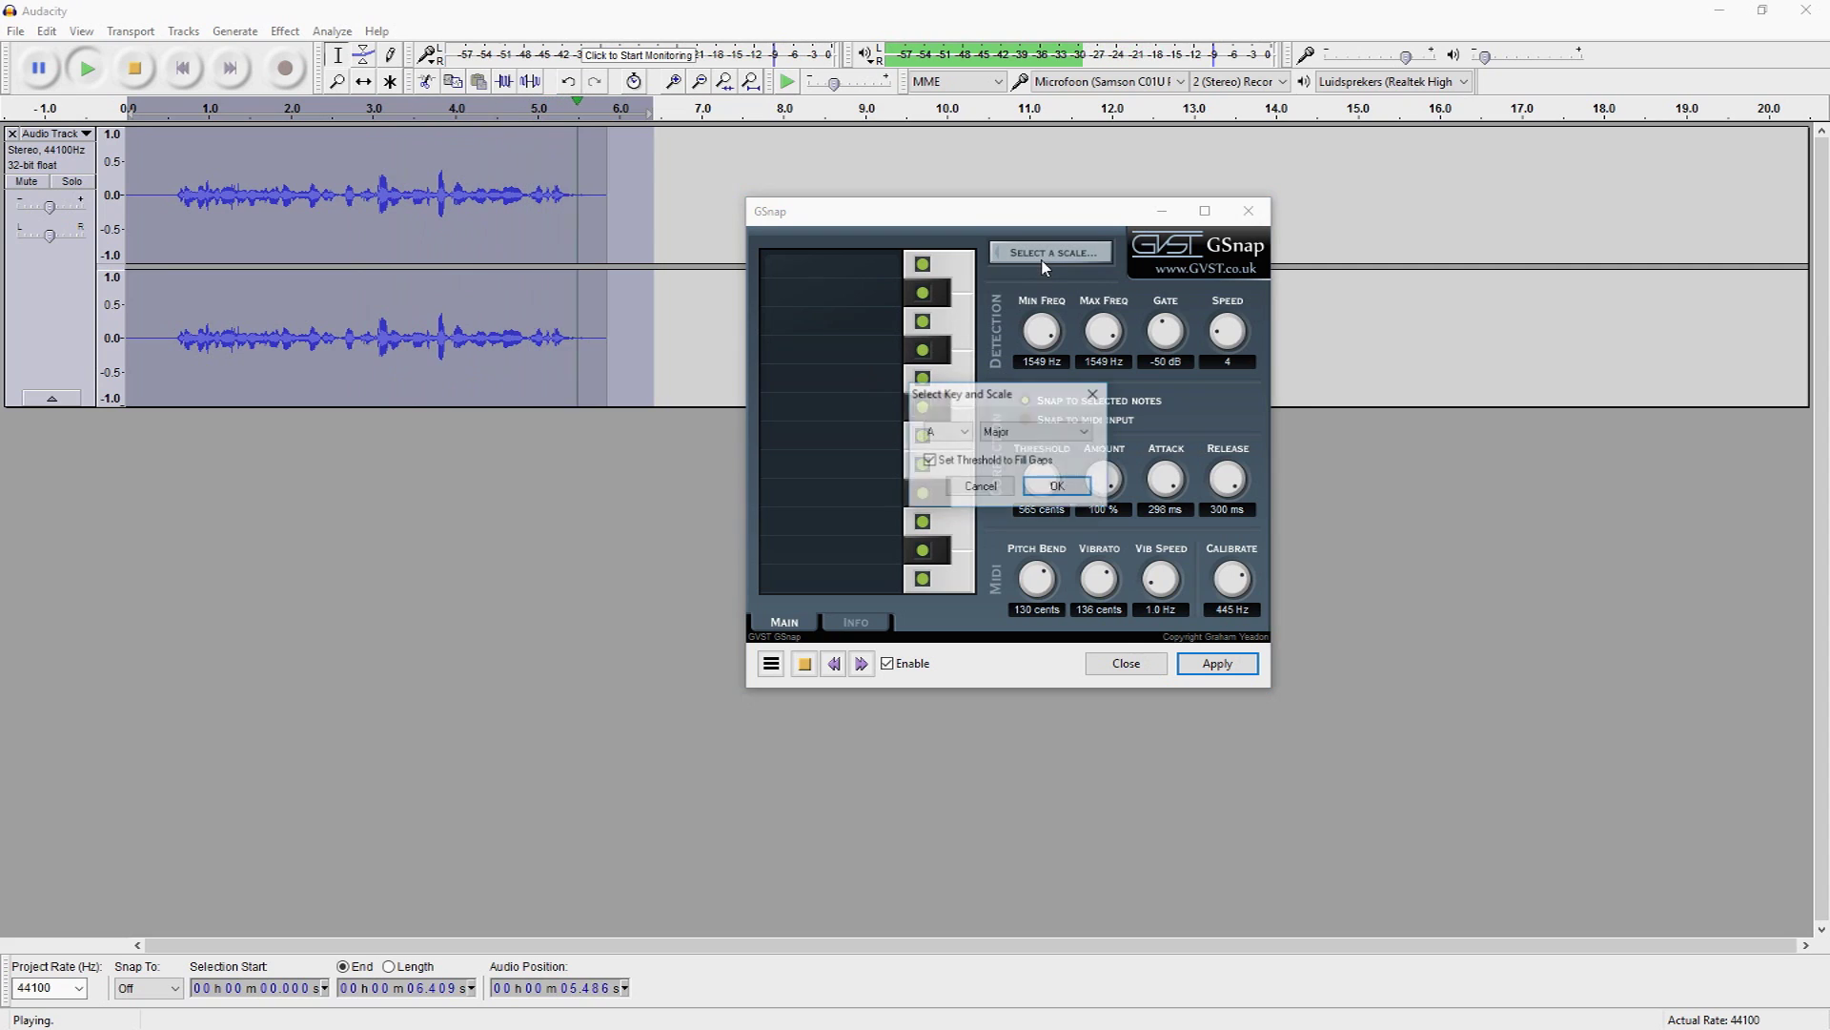
{"action": "left_click", "coordinate": [1056, 485]}
{"action": "left_click", "coordinate": [802, 668]}
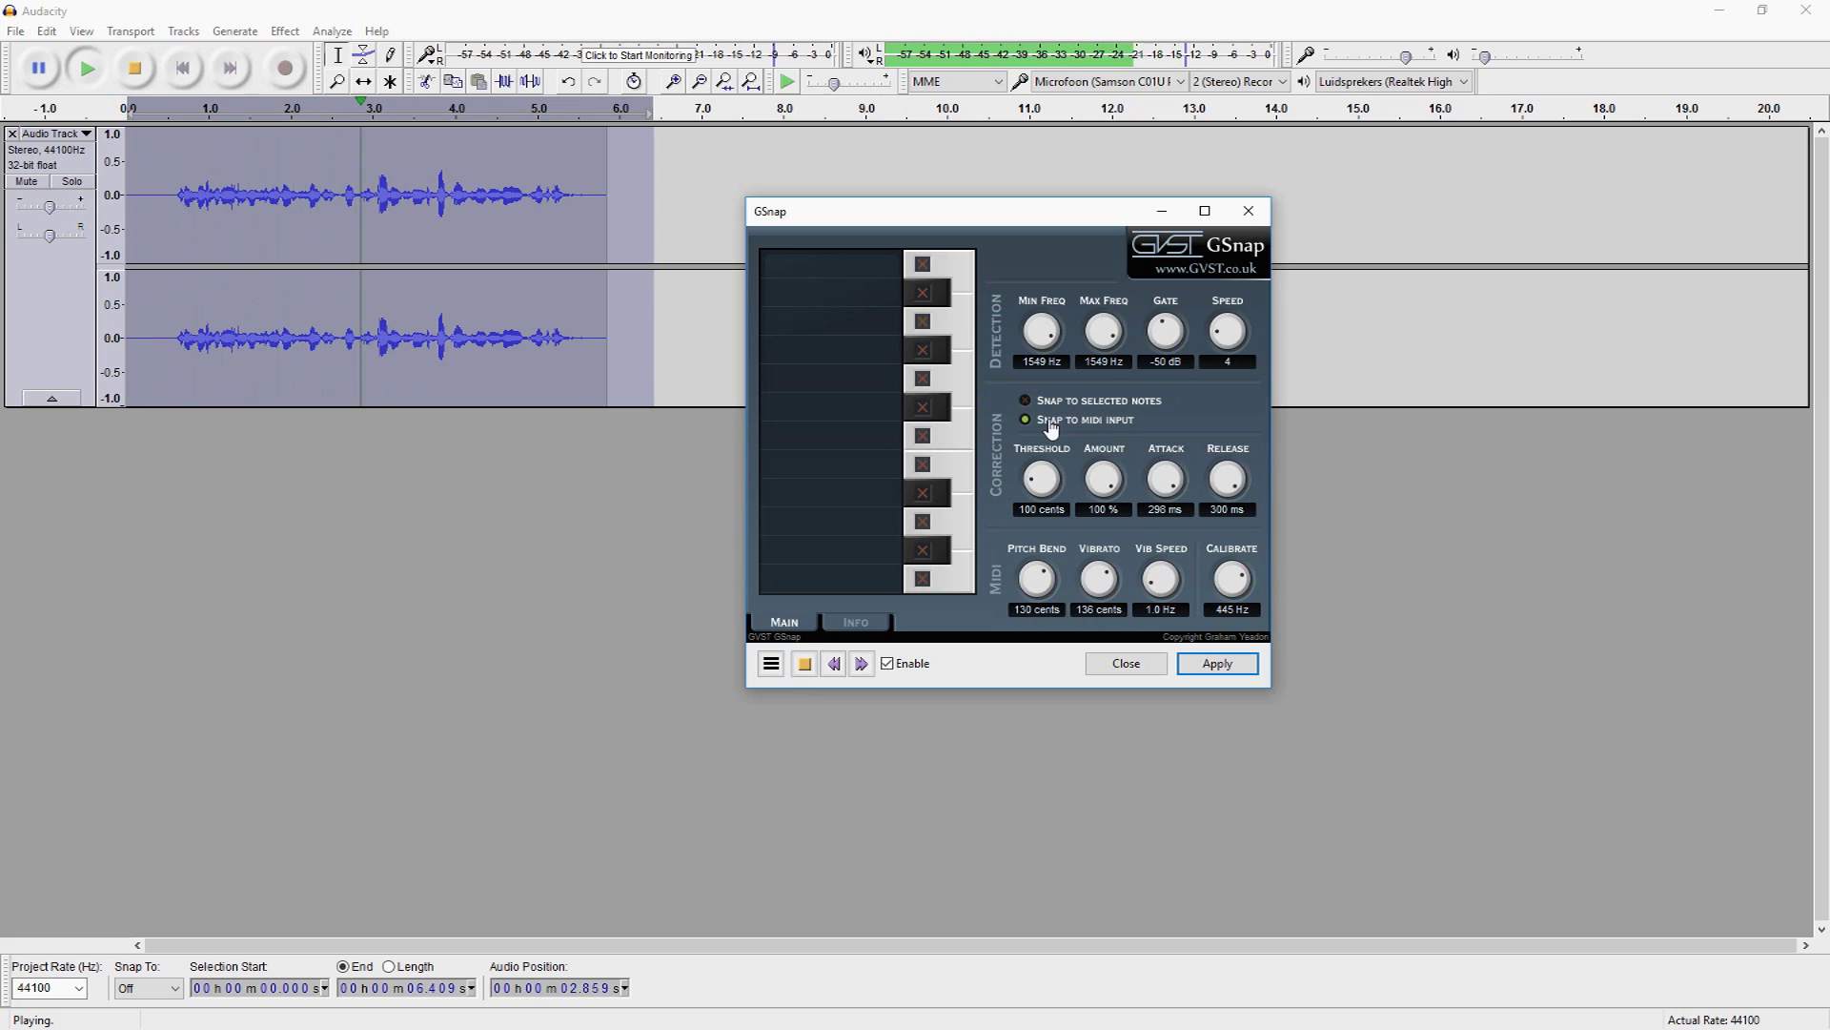
Set Pitch Bend and Vibrato to 200 cents, Vib Speed to 7.9 Hz and Calibrate to 450 Hz, and preview the sound
{"action": "left_click_drag", "start_coordinate": [1038, 579], "coordinate": [1240, 533]}
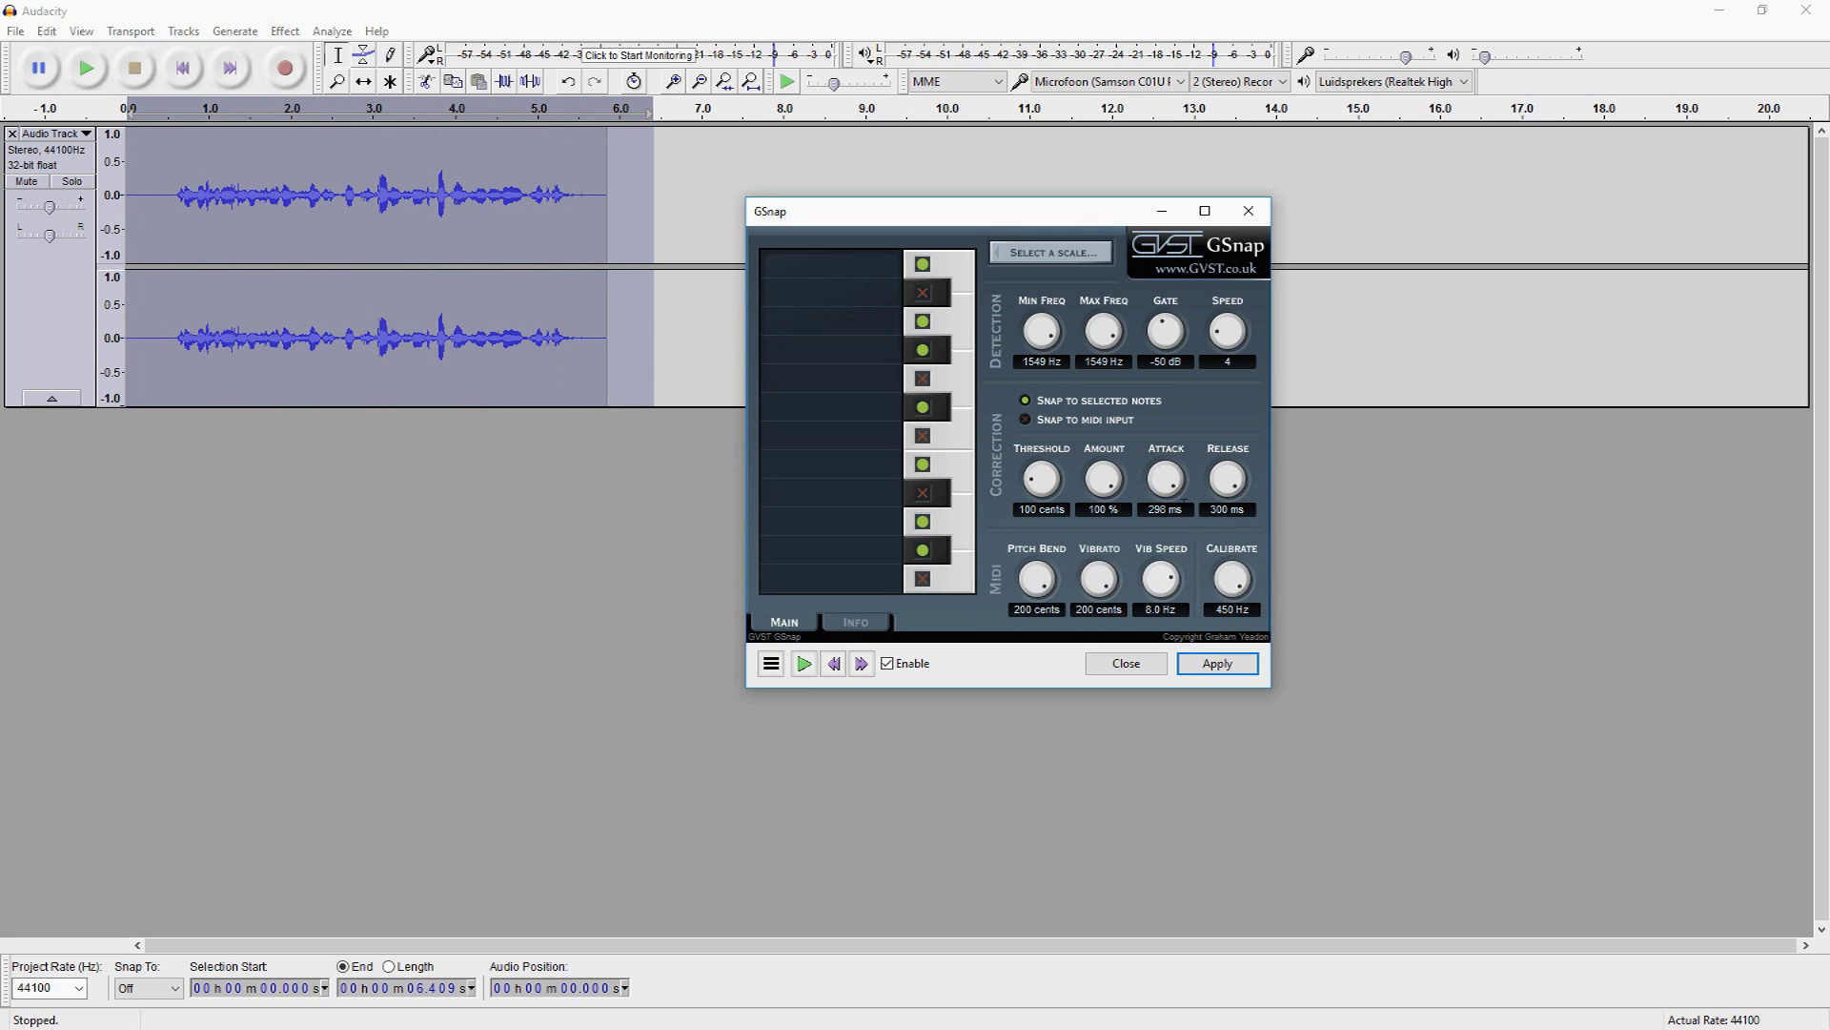
{"action": "left_click", "coordinate": [800, 668]}
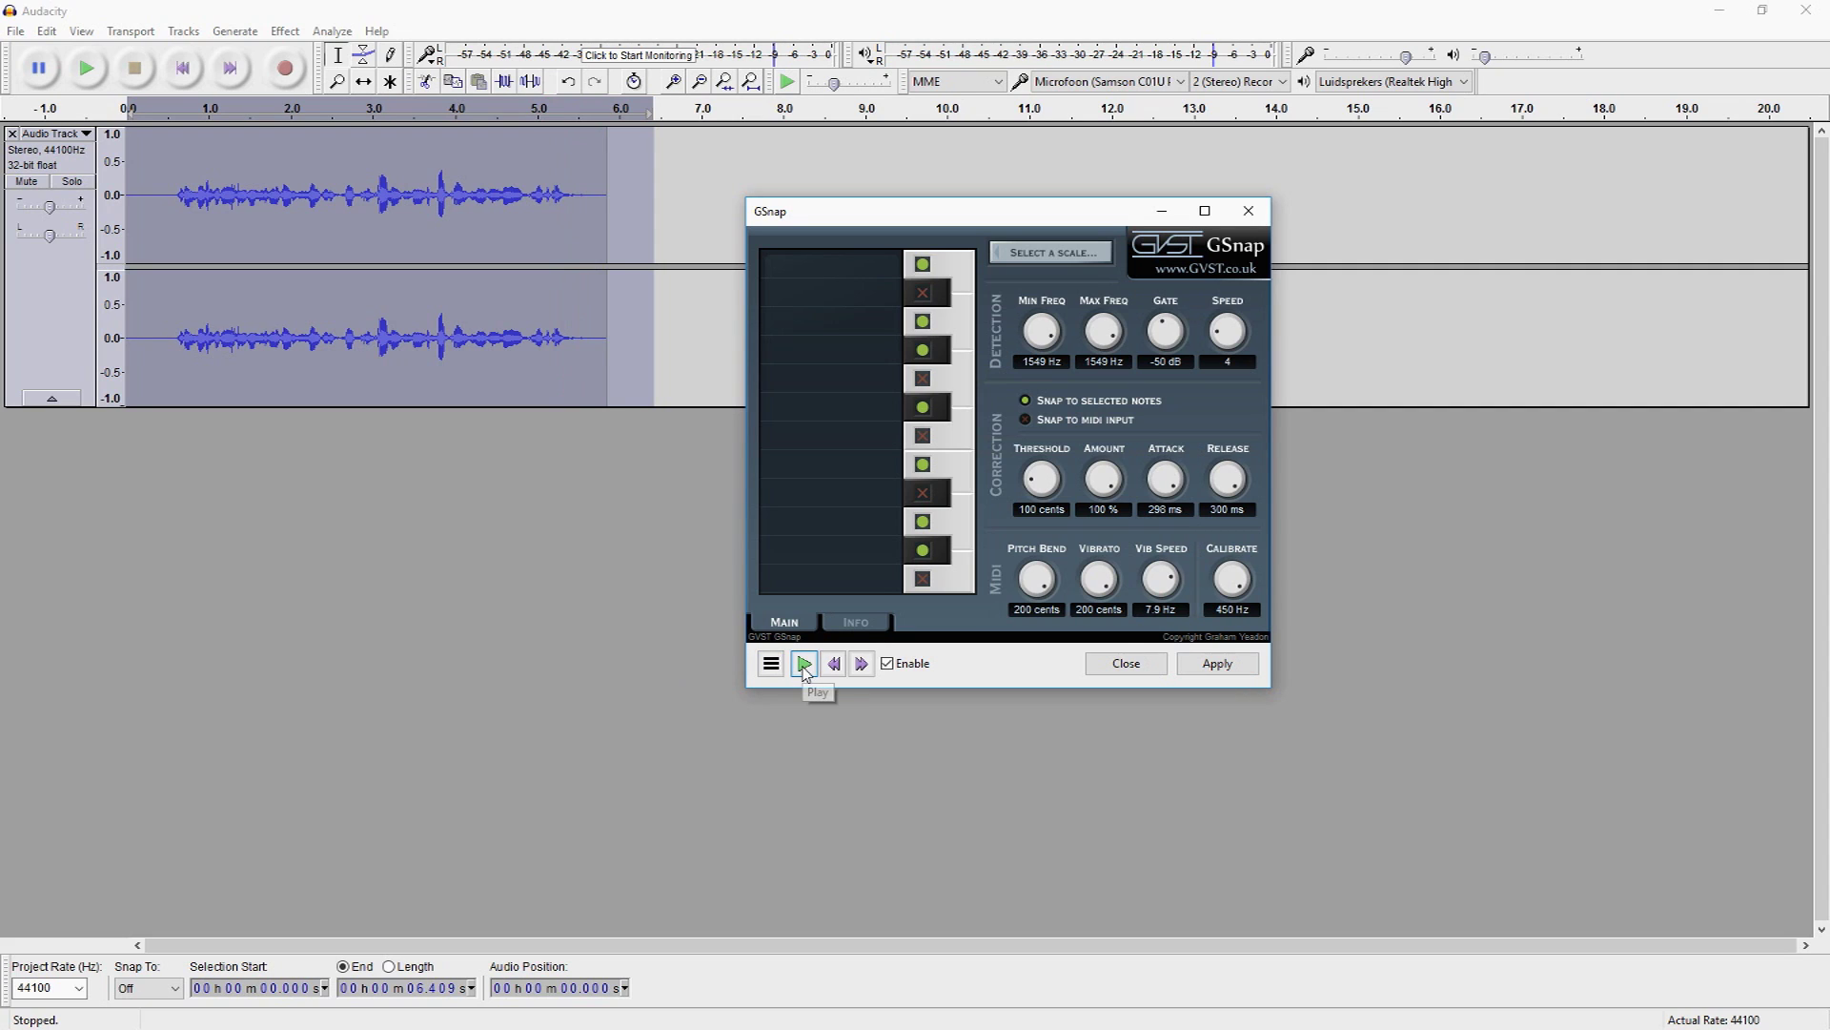
Set Threshold to 590 cents, Gate to -10 dB, Speed to 20 and Vib Speed to 10.0 Hz, and preview the sound
{"action": "left_click_drag", "start_coordinate": [1042, 479], "coordinate": [1044, 401]}
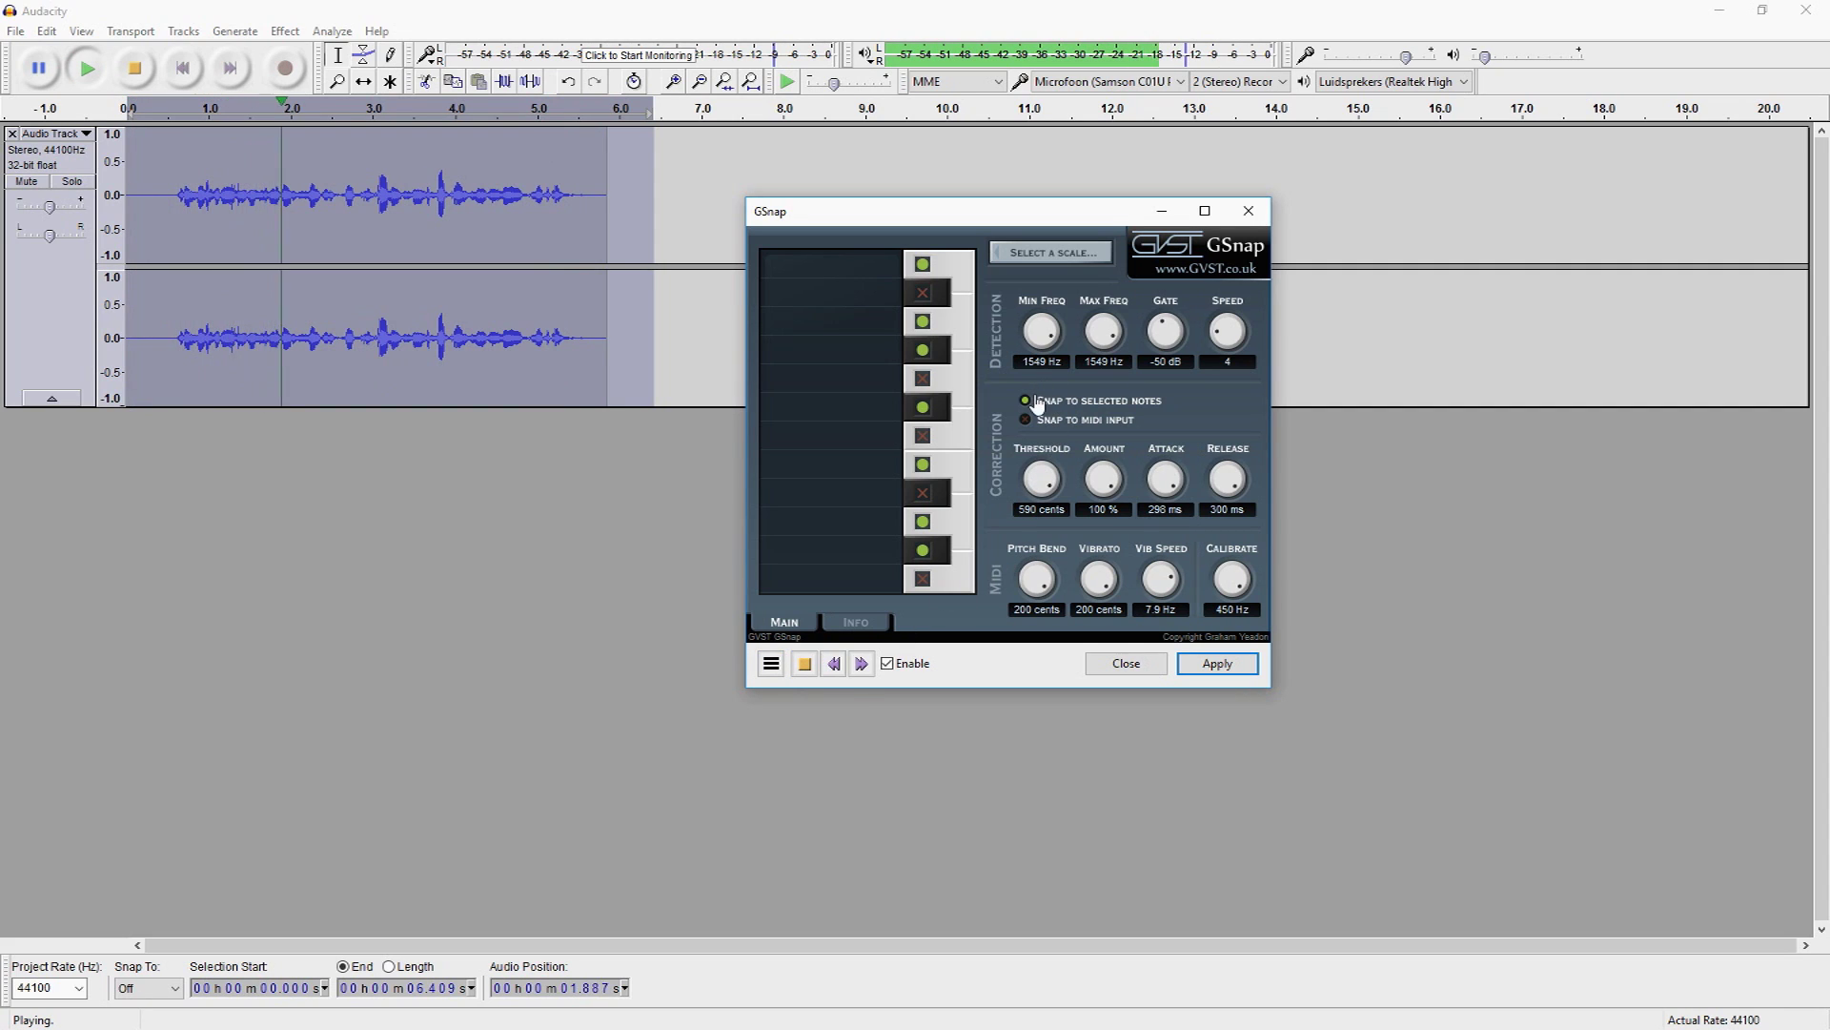
{"action": "left_click_drag", "start_coordinate": [1166, 336], "coordinate": [1235, 319]}
{"action": "left_click_drag", "start_coordinate": [1174, 596], "coordinate": [1177, 584]}
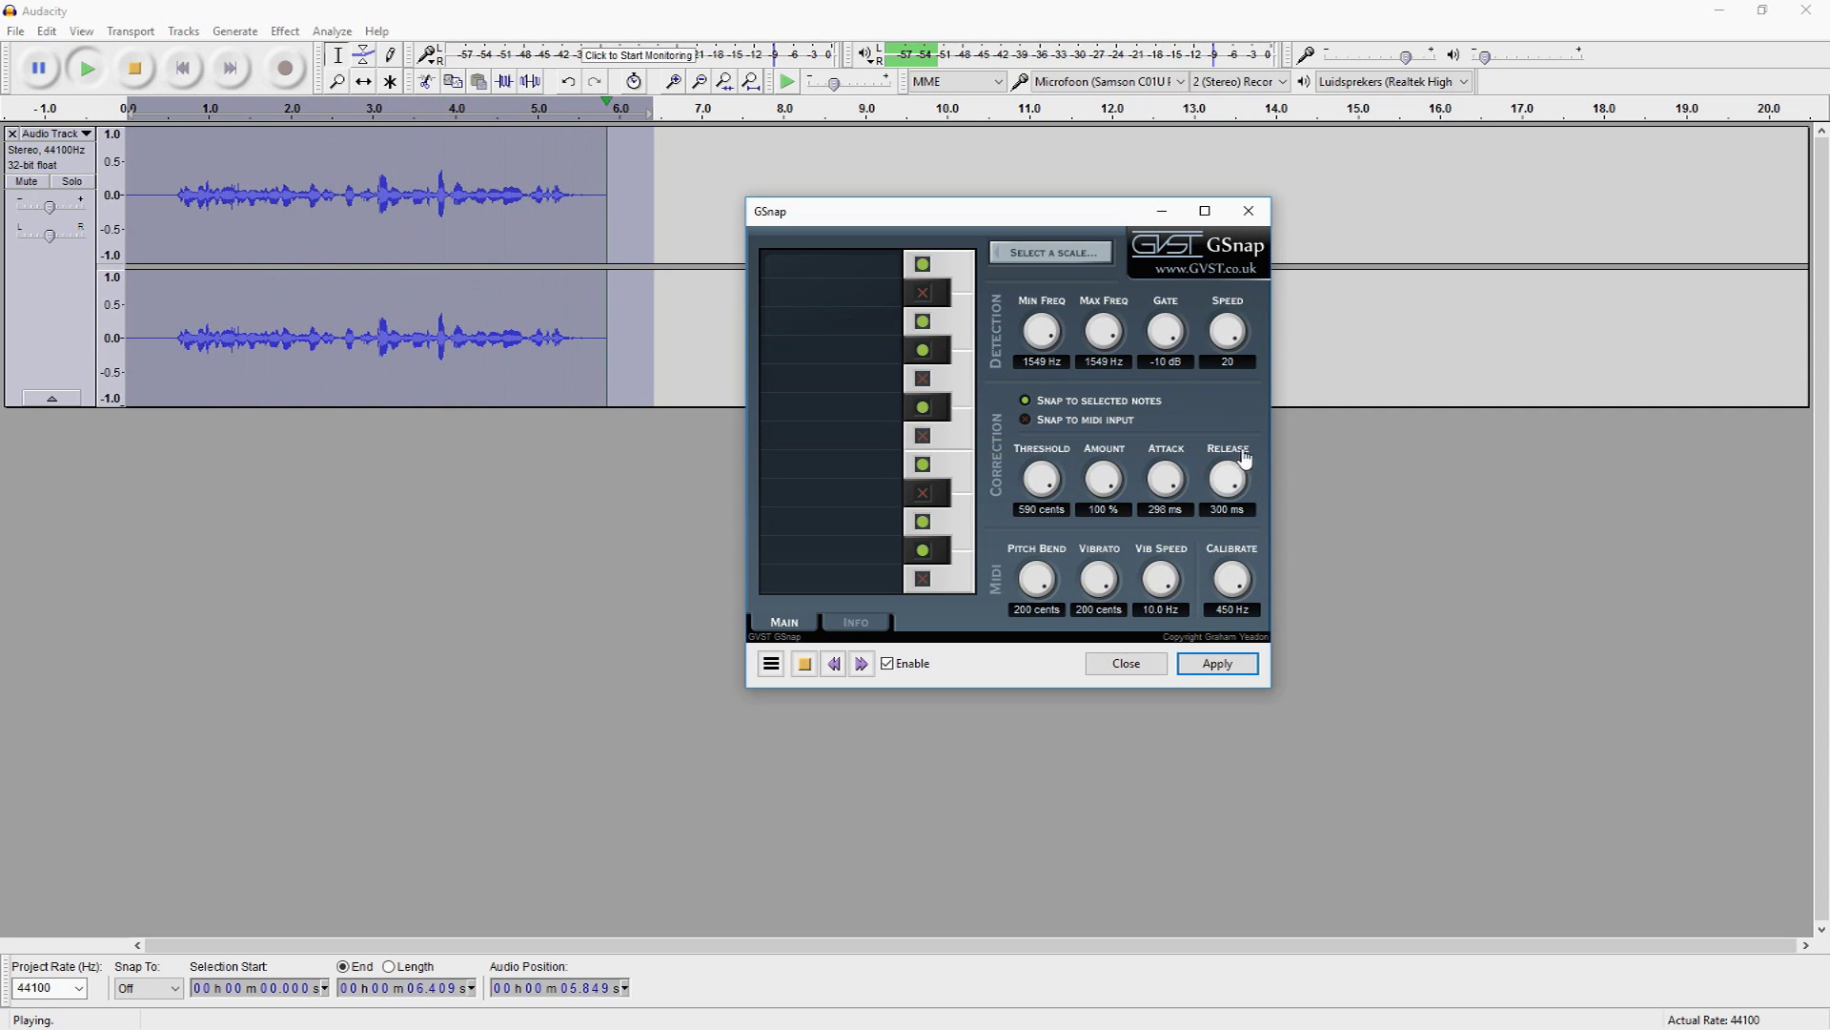
{"action": "left_click", "coordinate": [837, 630]}
{"action": "left_click", "coordinate": [787, 626]}
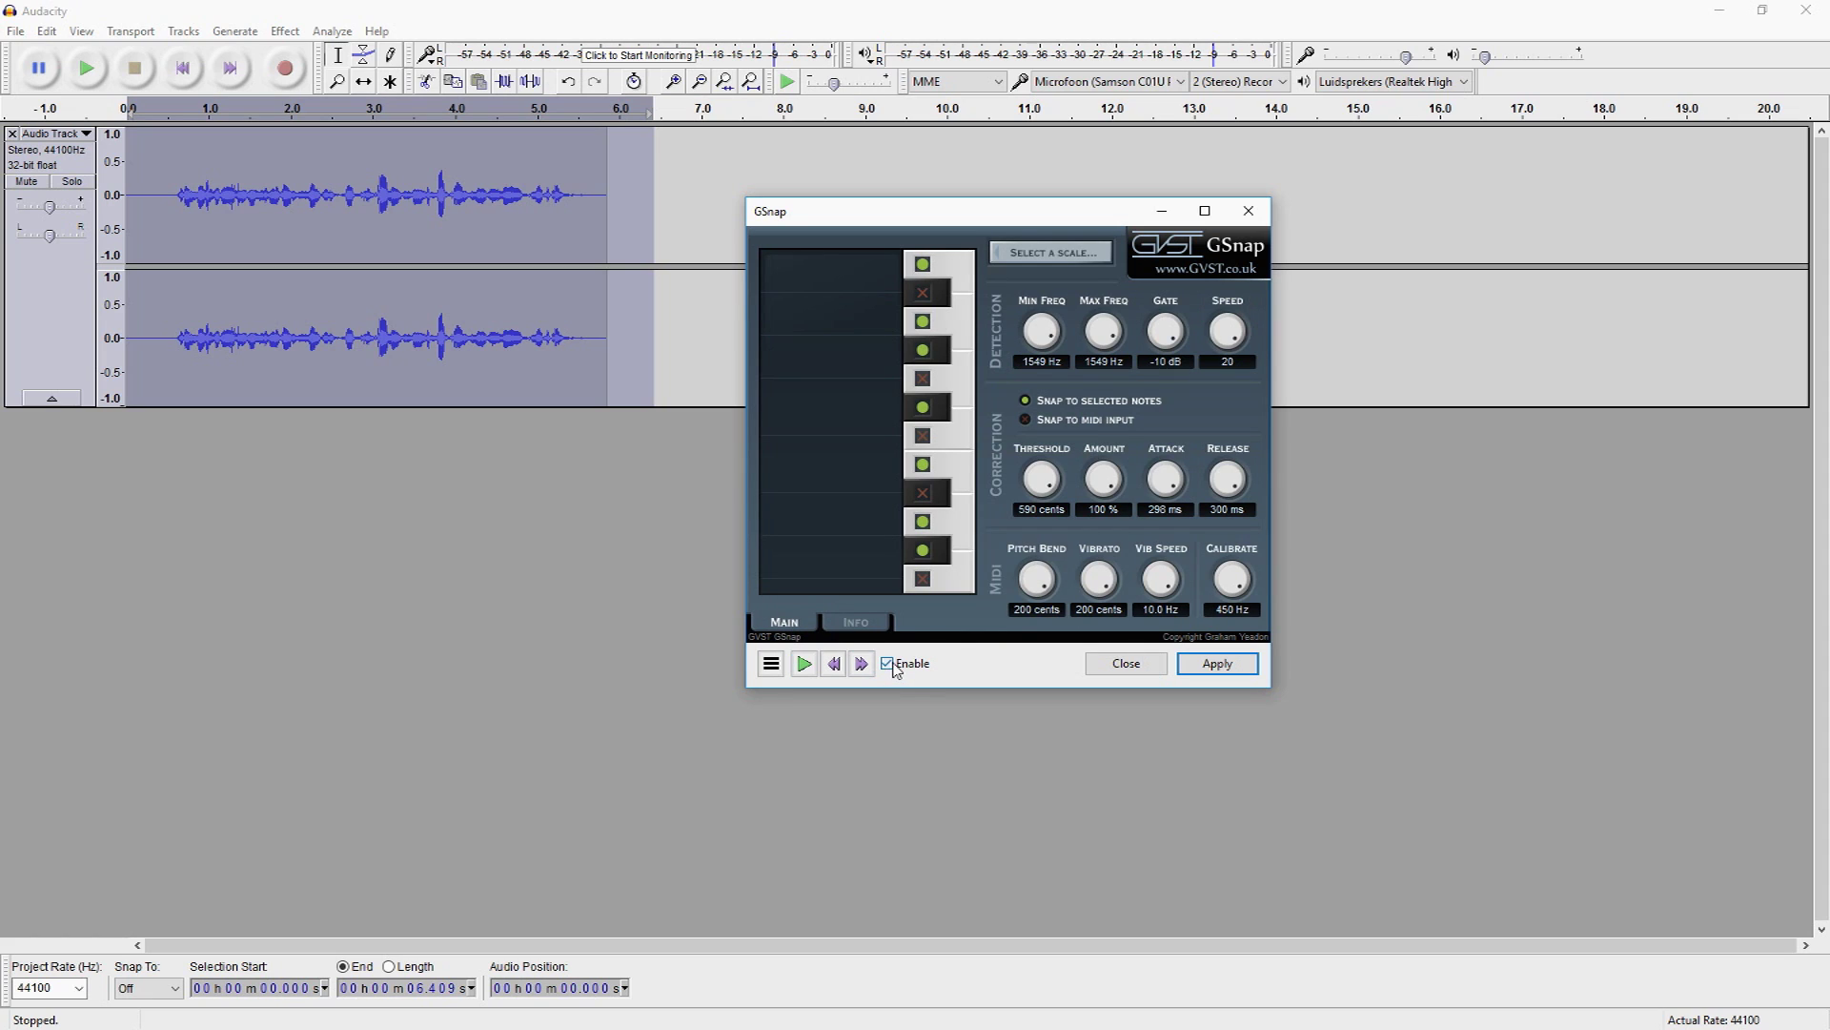
{"action": "left_click", "coordinate": [804, 664]}
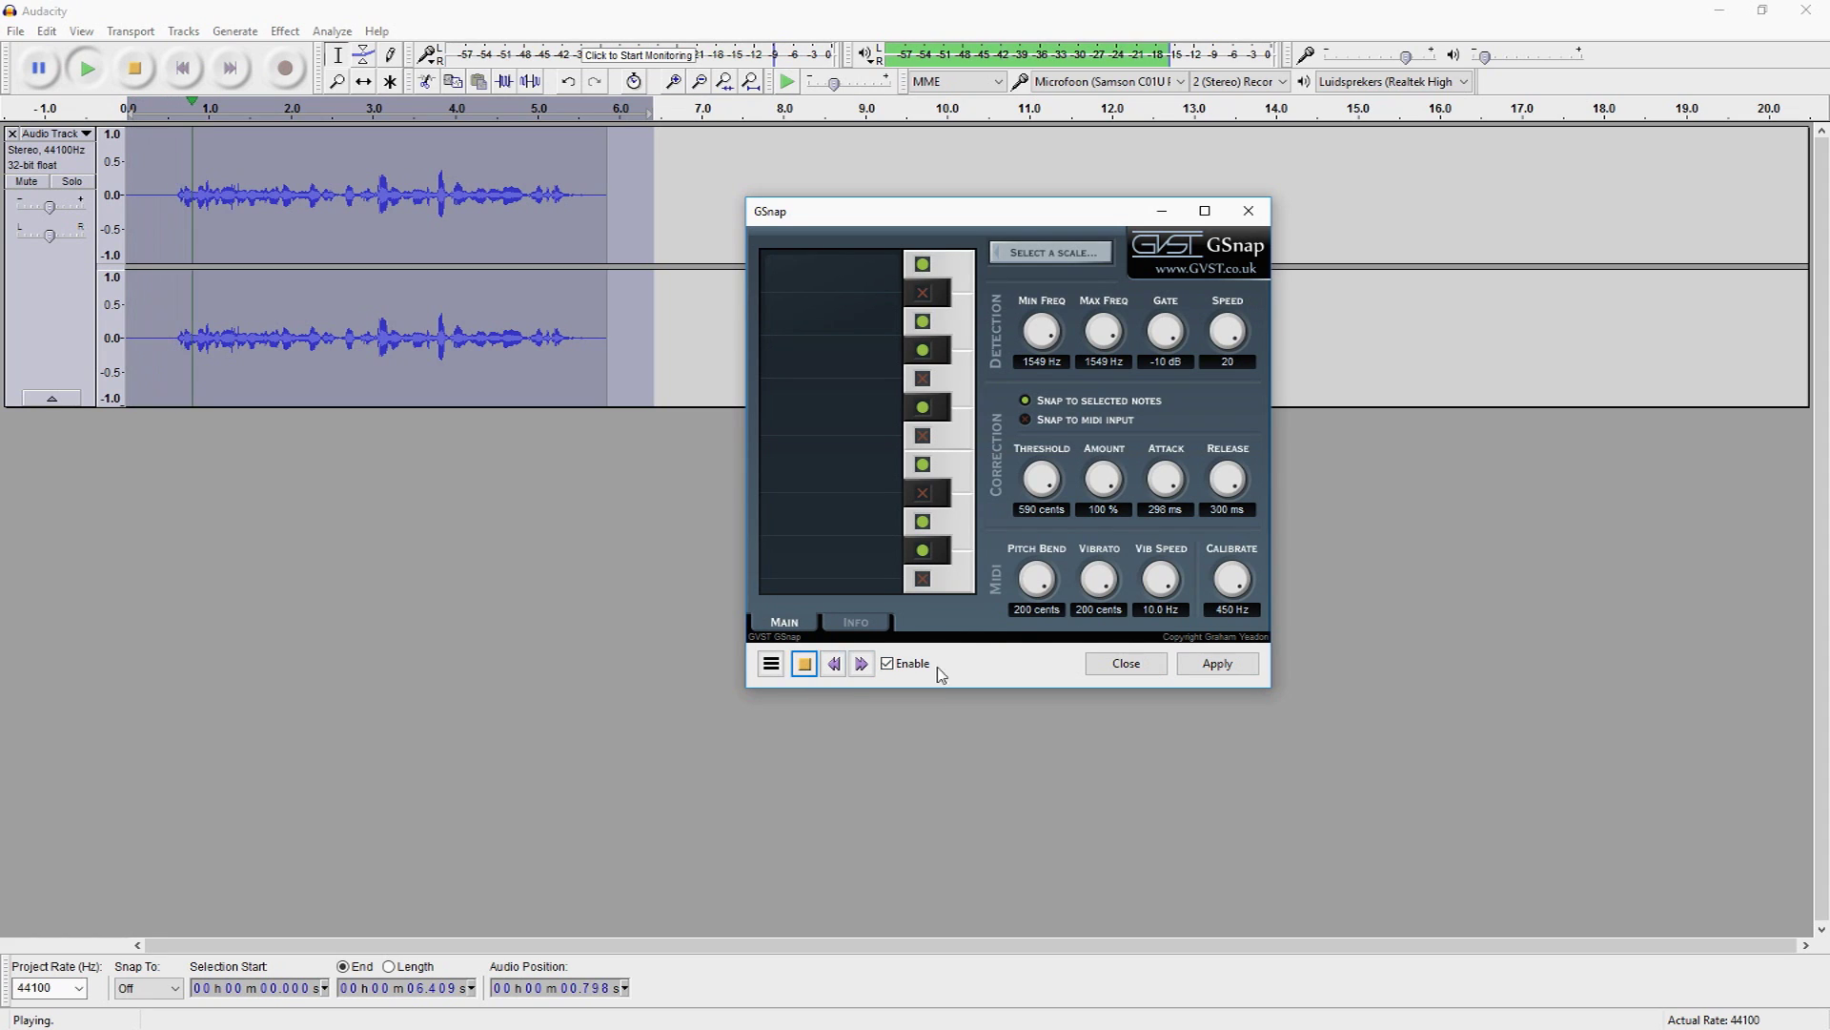
Enable all the disabled notes on GSnap's keyboard and preview the sound with every note active
{"action": "left_click", "coordinate": [1052, 252]}
{"action": "left_click", "coordinate": [981, 482]}
{"action": "left_click", "coordinate": [924, 294]}
{"action": "left_click", "coordinate": [924, 493]}
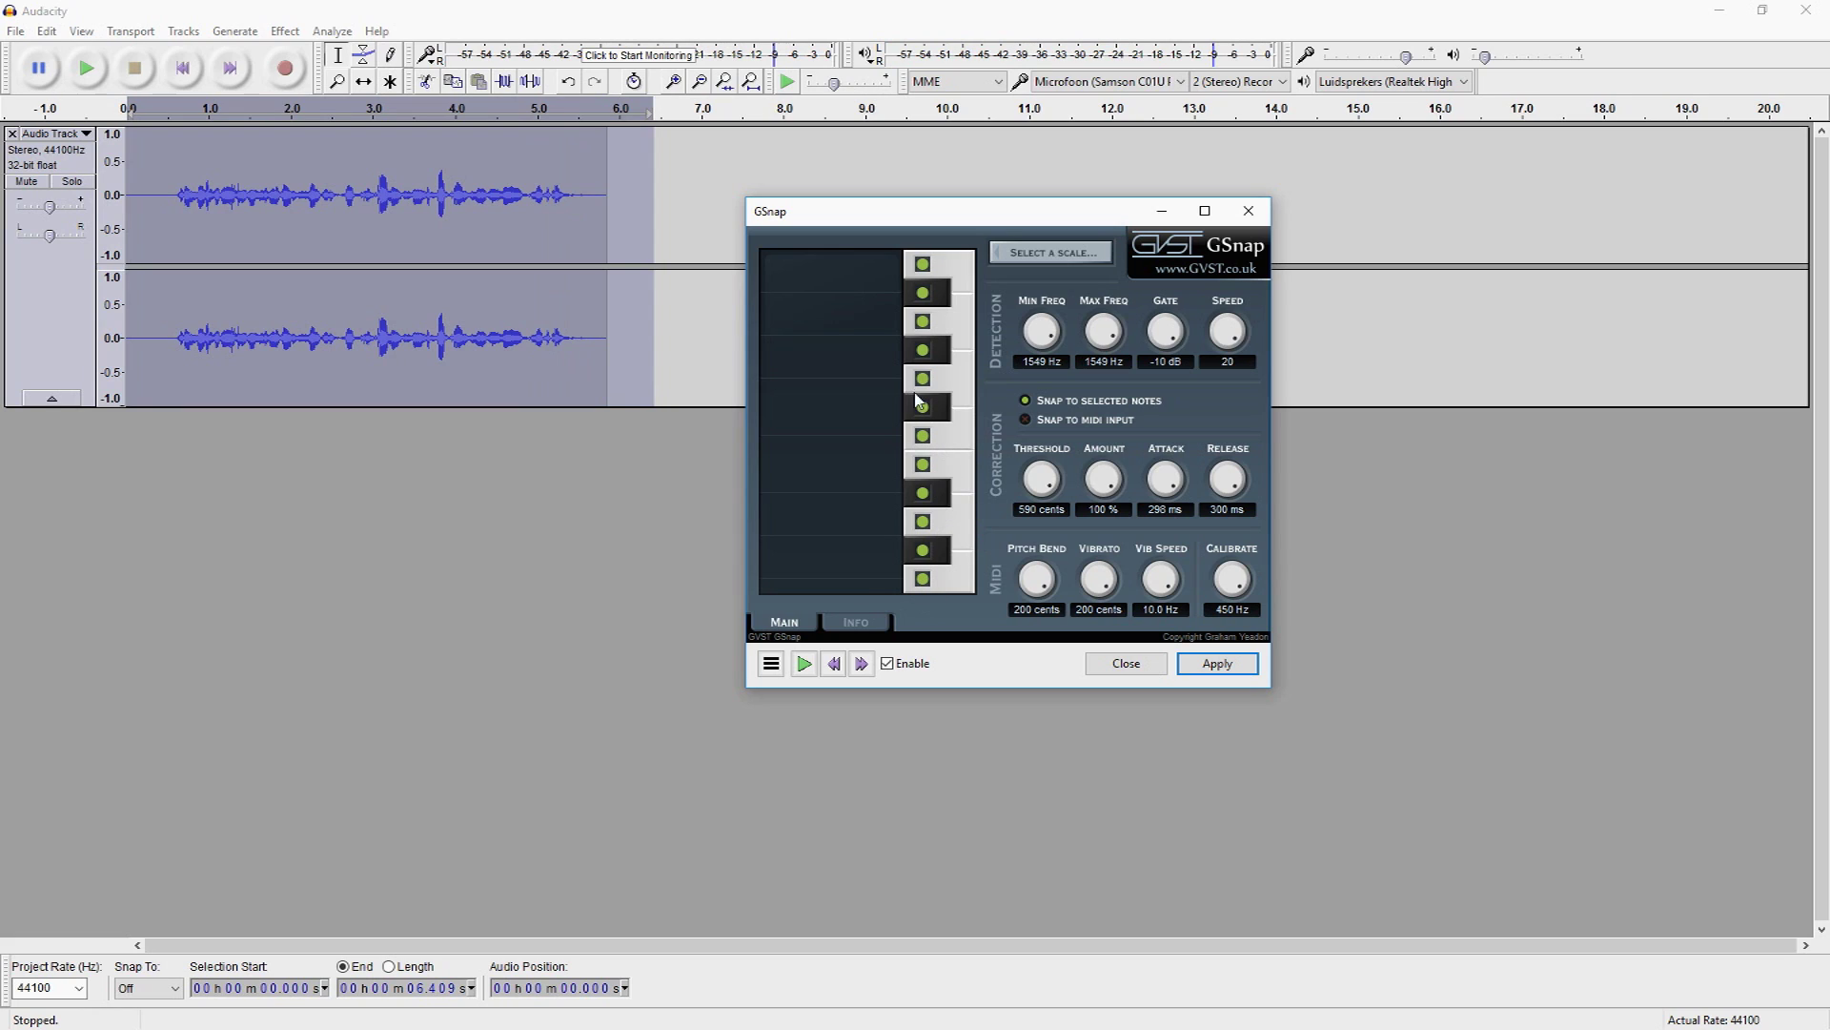
{"action": "left_click", "coordinate": [805, 664]}
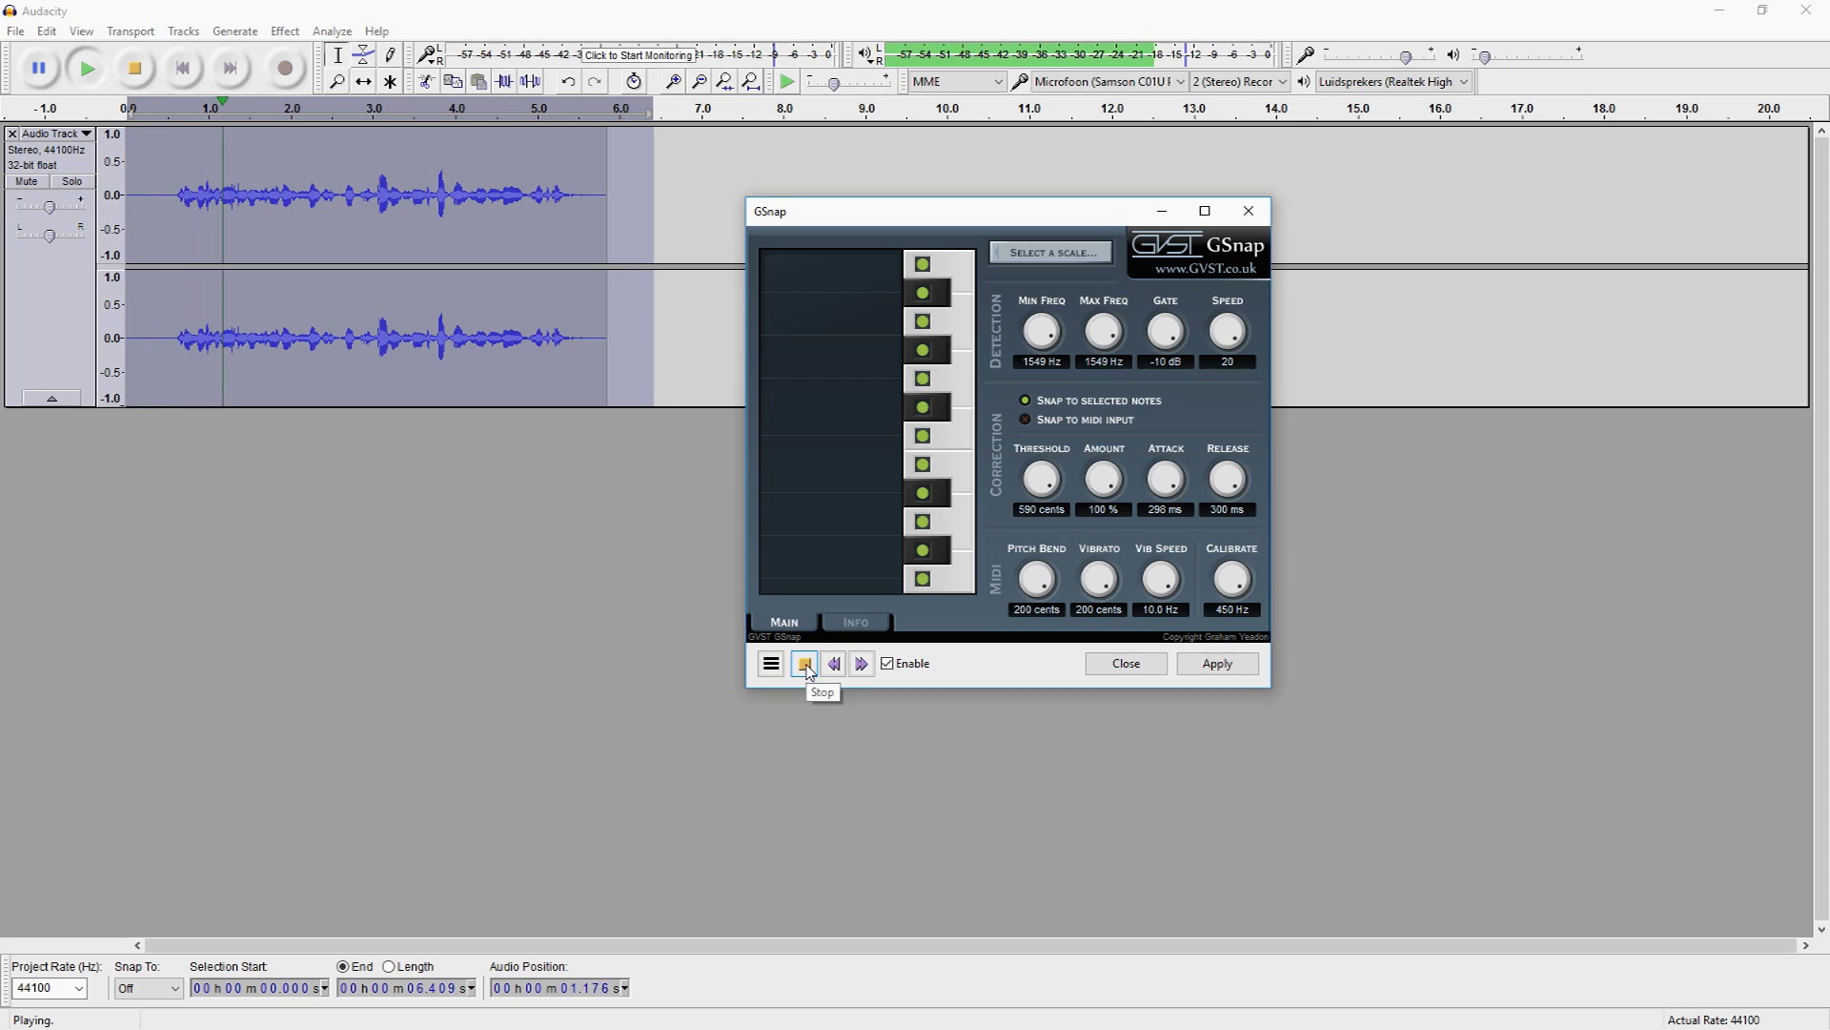
Try to load the Subtle factory preset in GSnap and preview the sound
{"action": "left_click", "coordinate": [770, 665]}
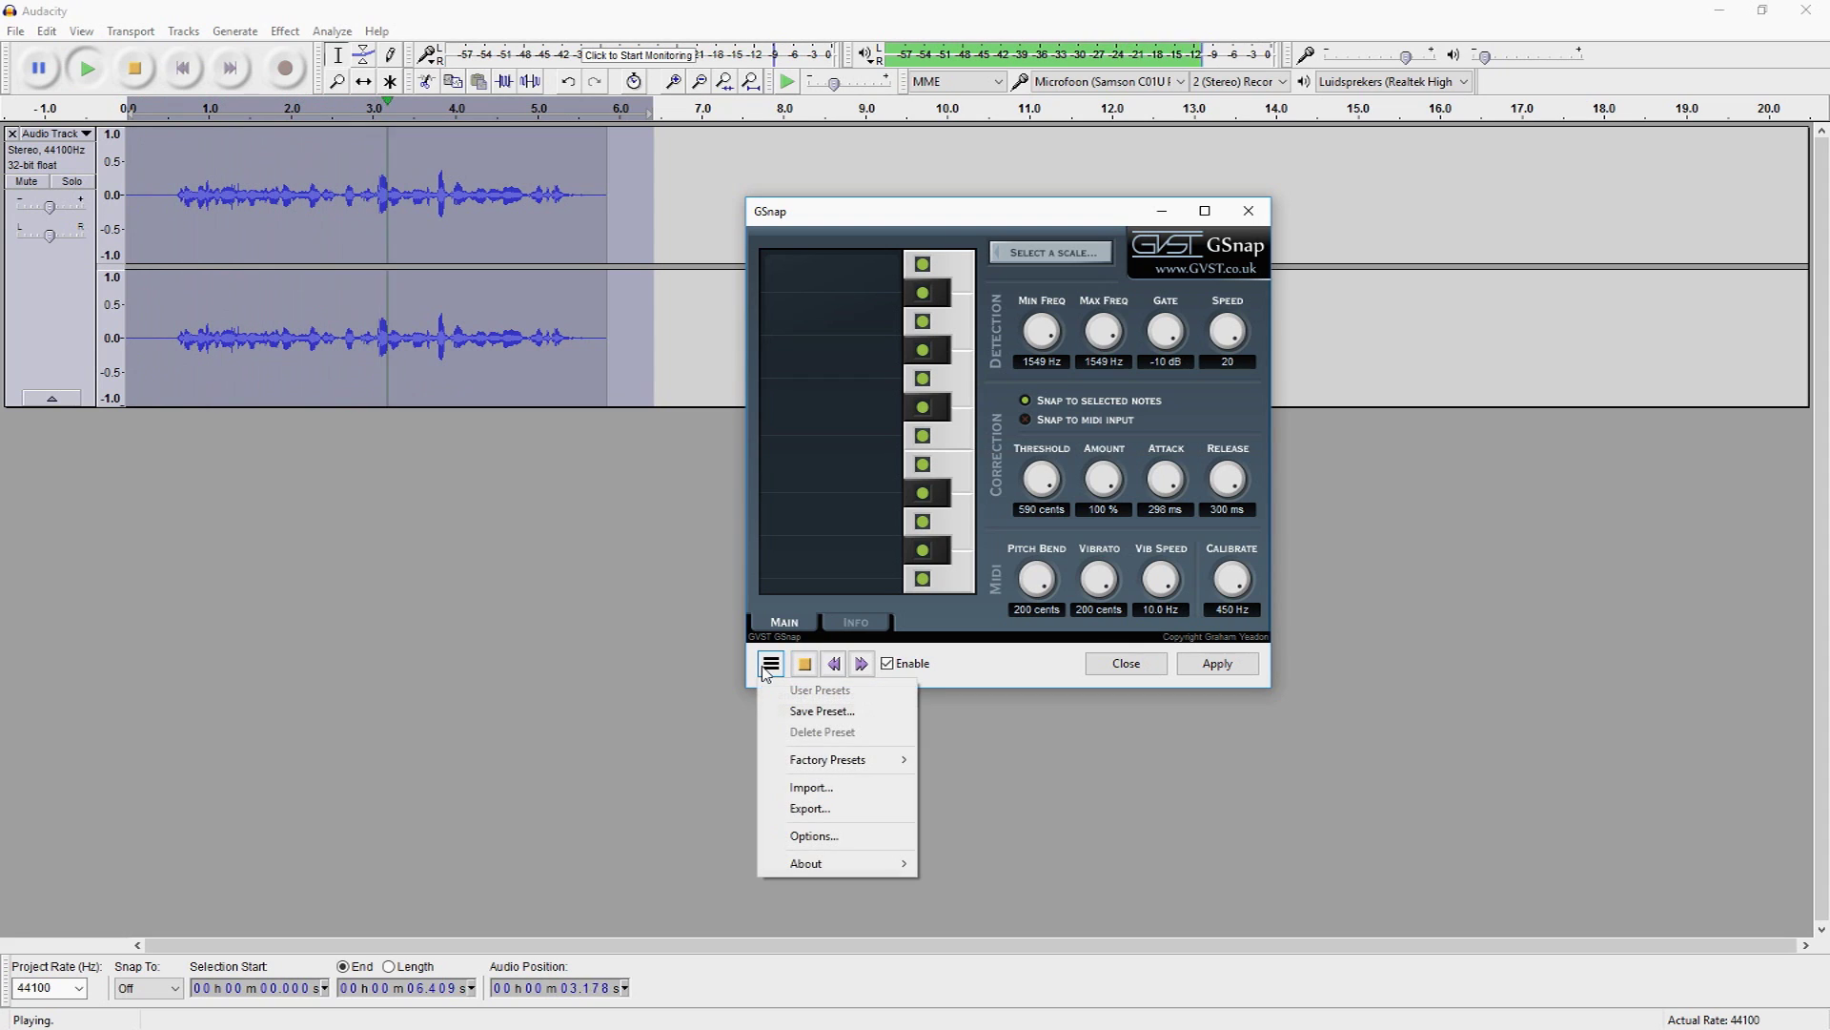
{"action": "mouse_move", "coordinate": [839, 760]}
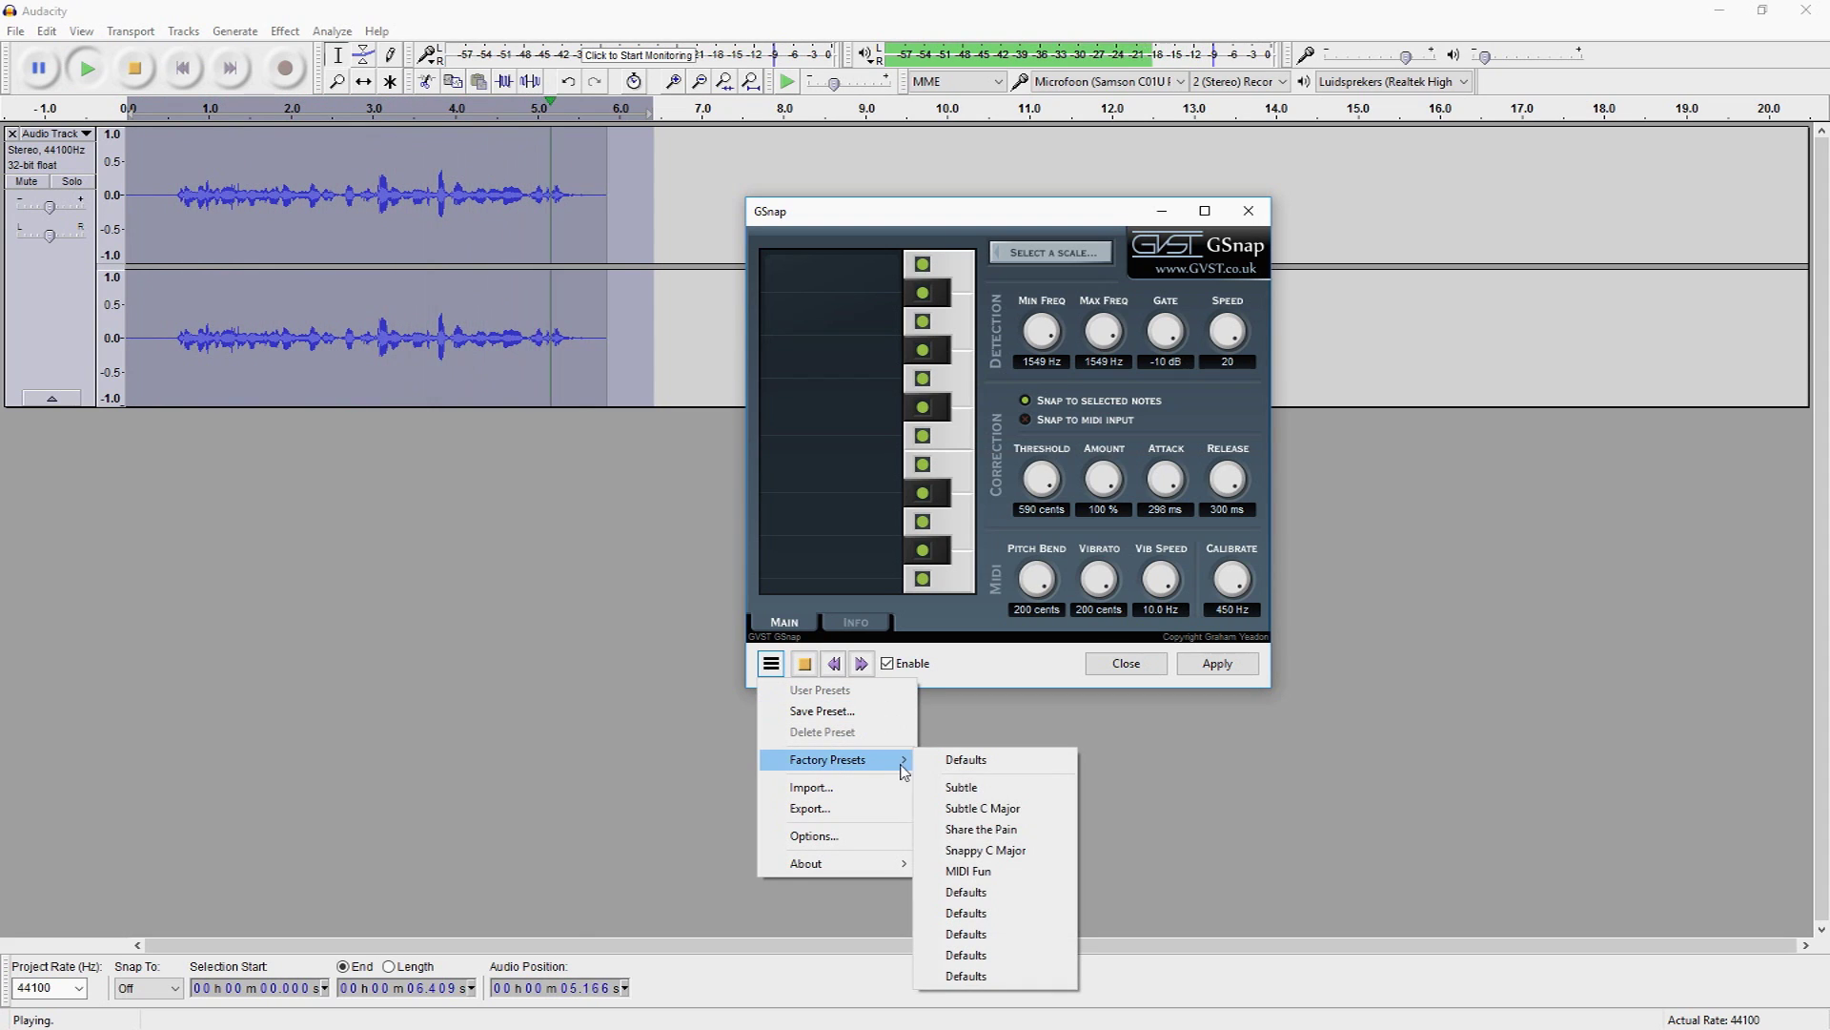
{"action": "left_click", "coordinate": [996, 791]}
{"action": "left_click", "coordinate": [804, 671]}
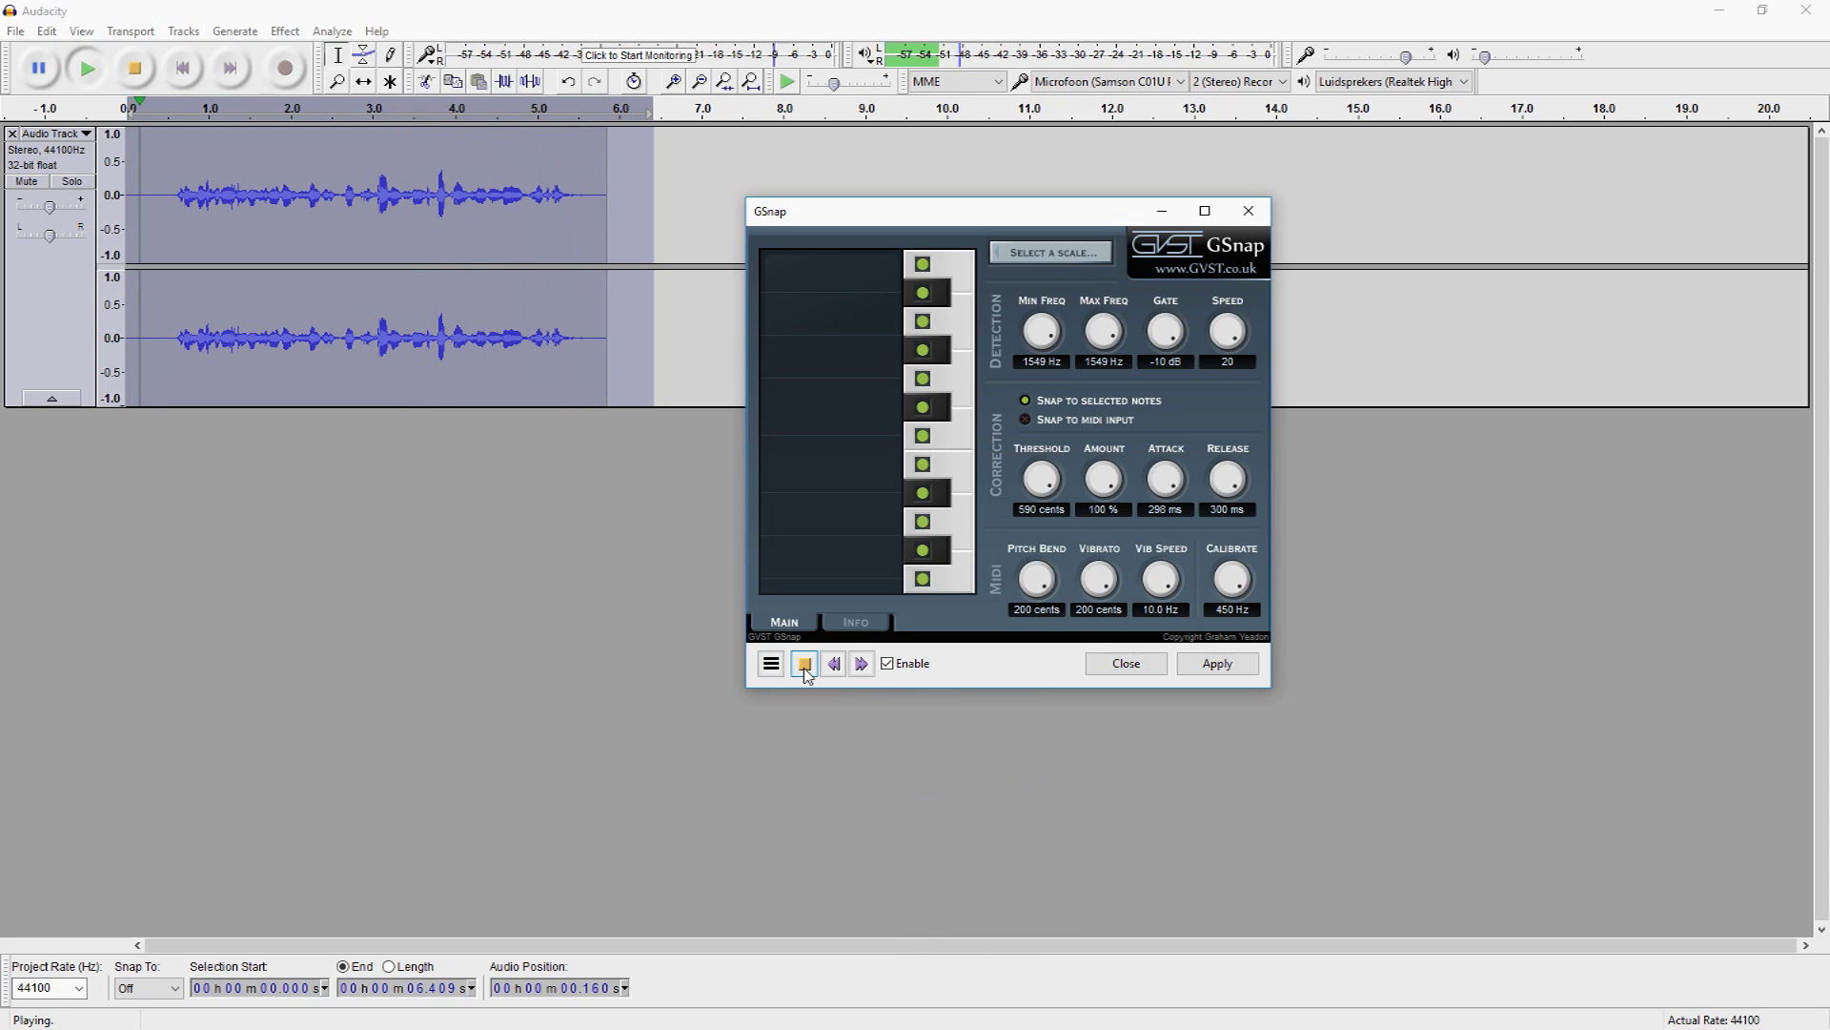
Load the Share the Pain factory preset in GSnap, and play and stop a preview of it
{"action": "left_click", "coordinate": [771, 664]}
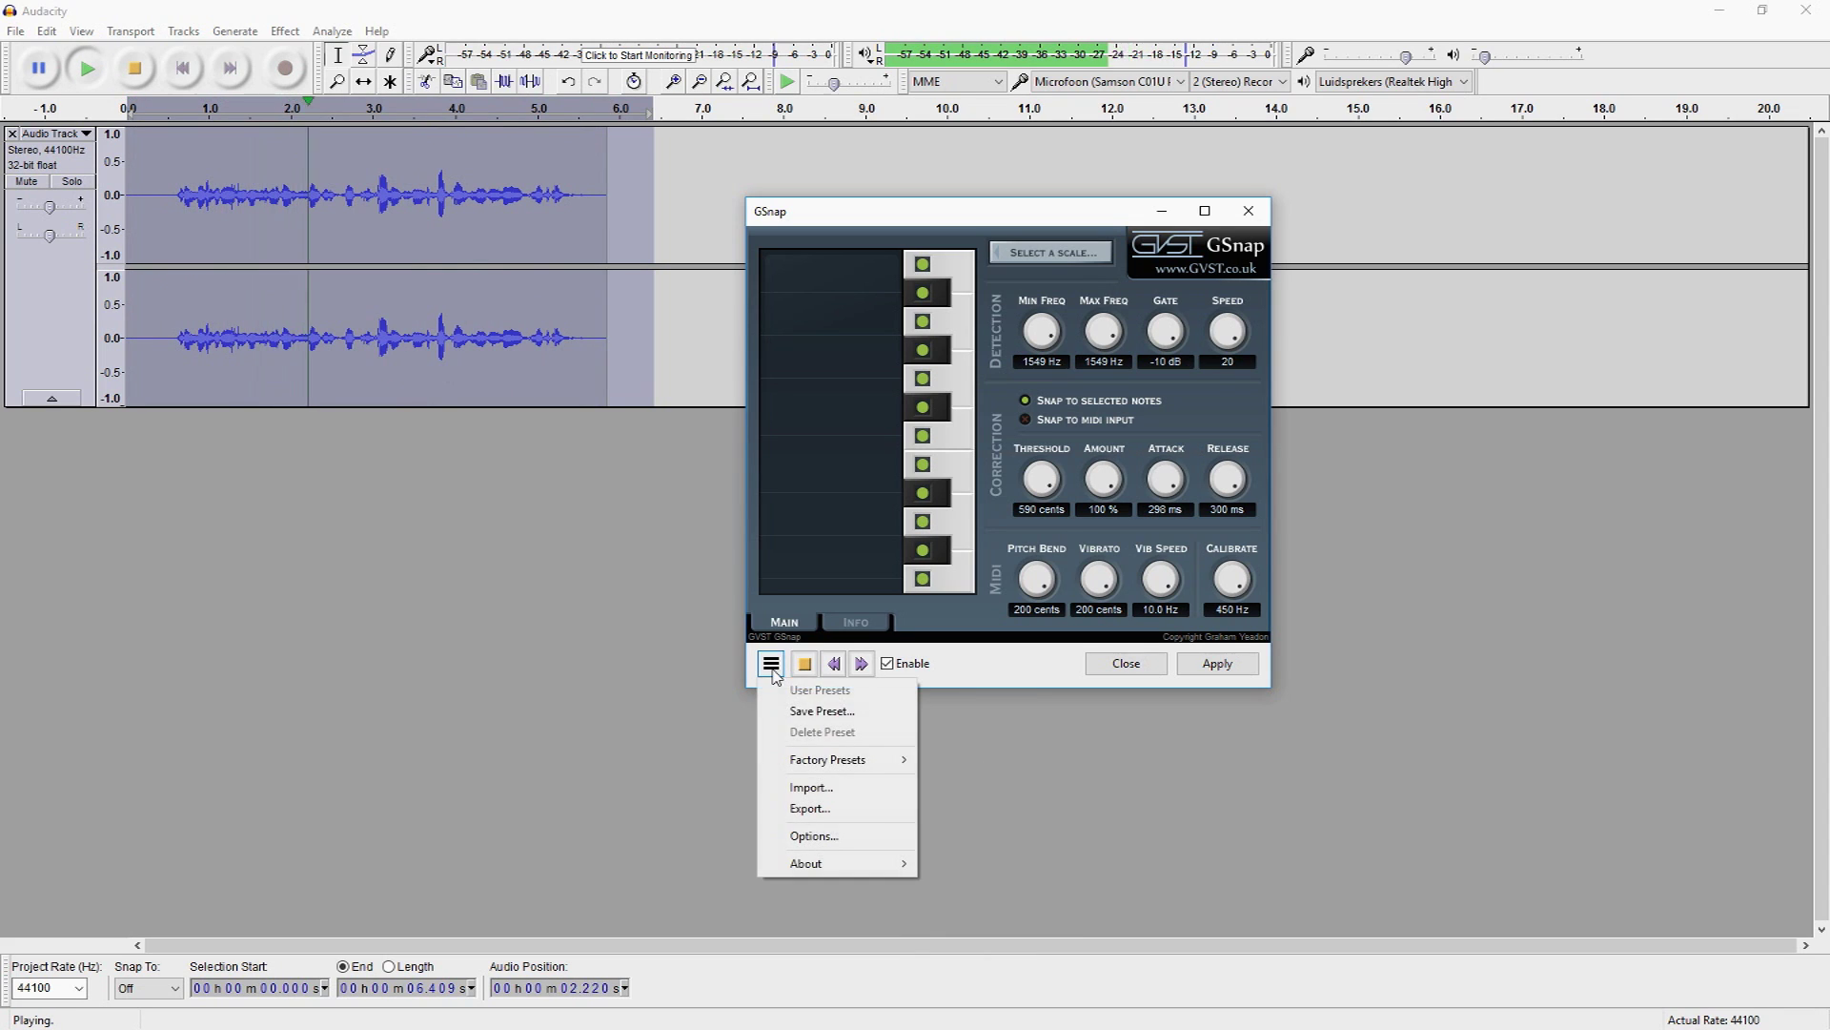
{"action": "mouse_move", "coordinate": [826, 760]}
{"action": "left_click", "coordinate": [1000, 833]}
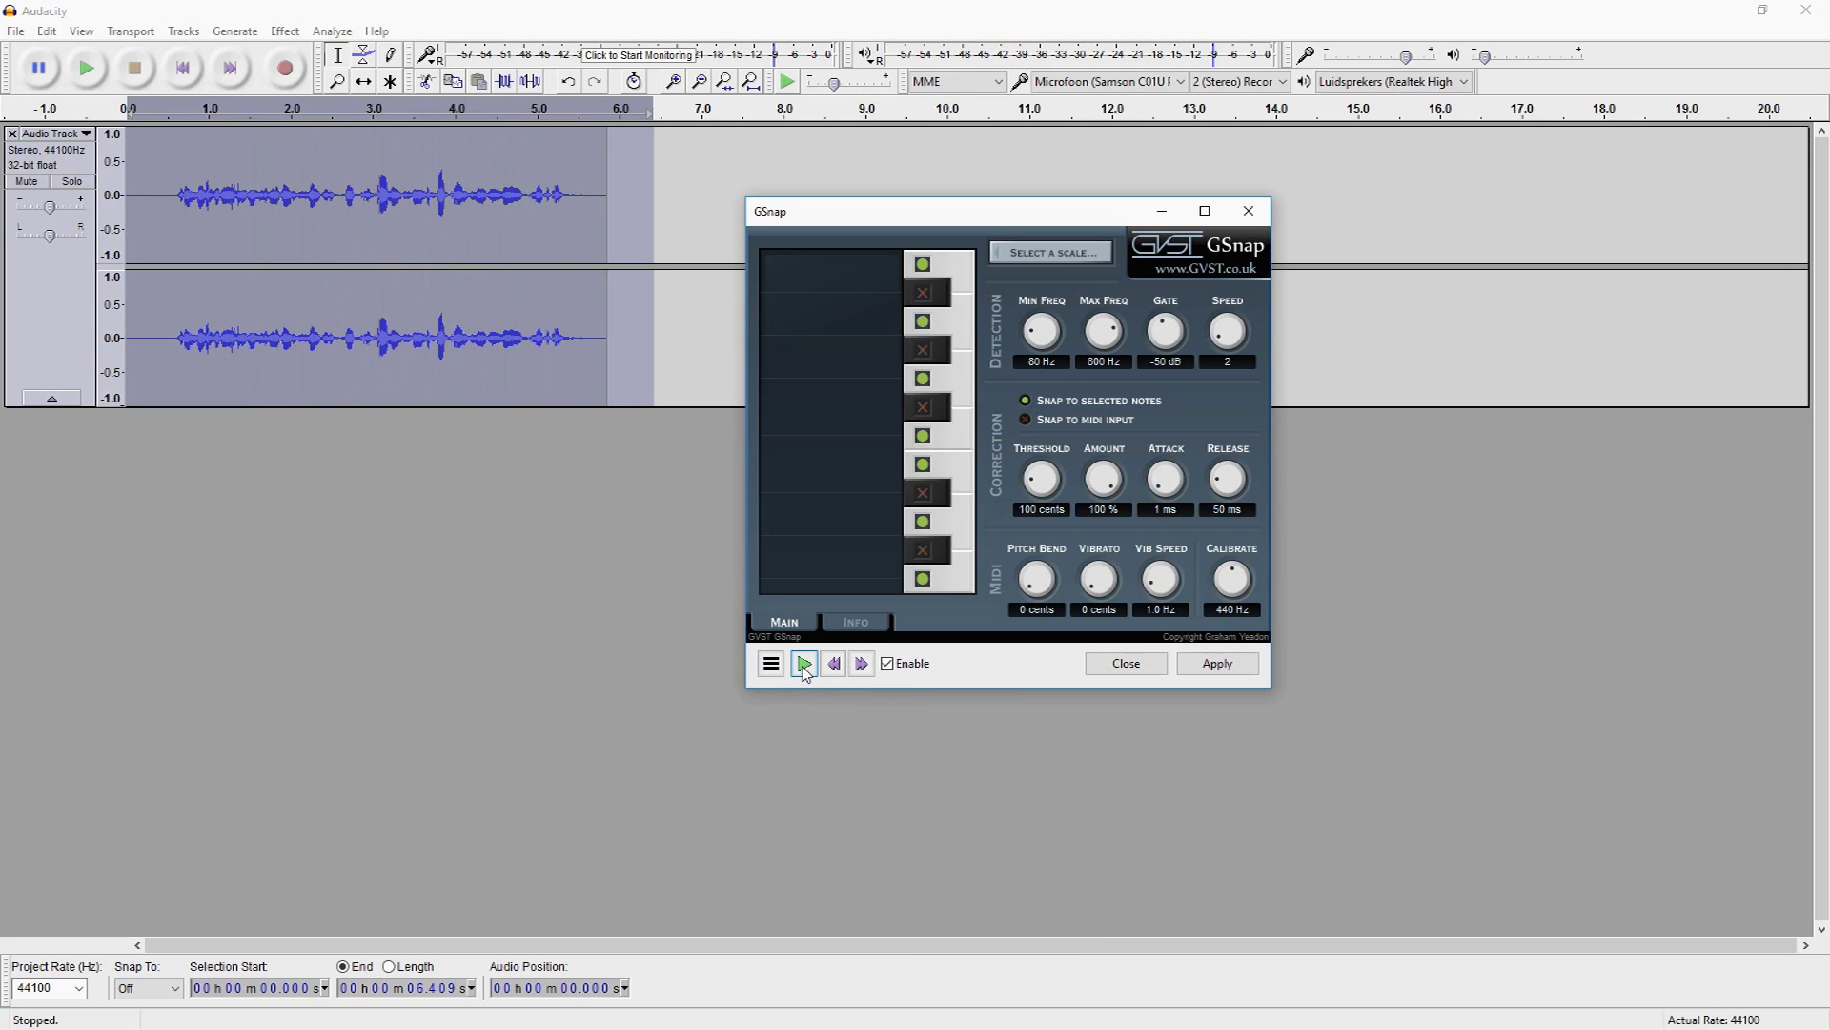
{"action": "left_click", "coordinate": [805, 664]}
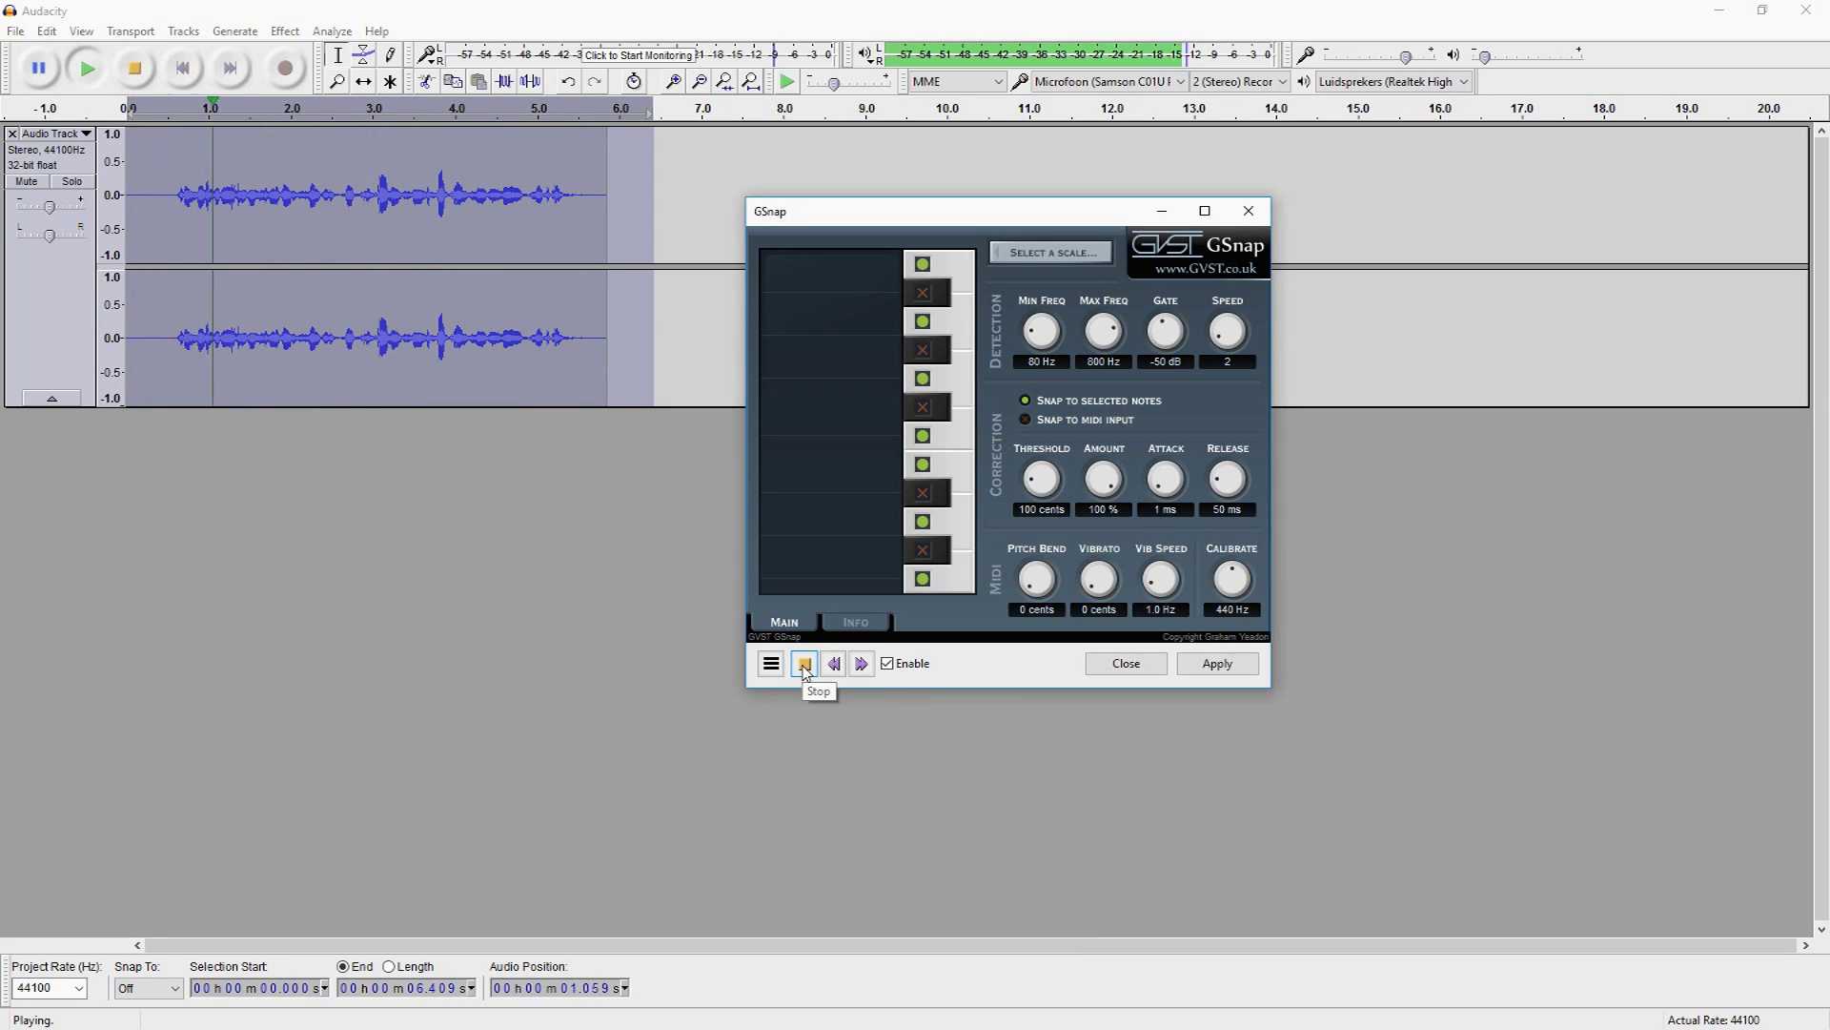
{"action": "left_click", "coordinate": [805, 663]}
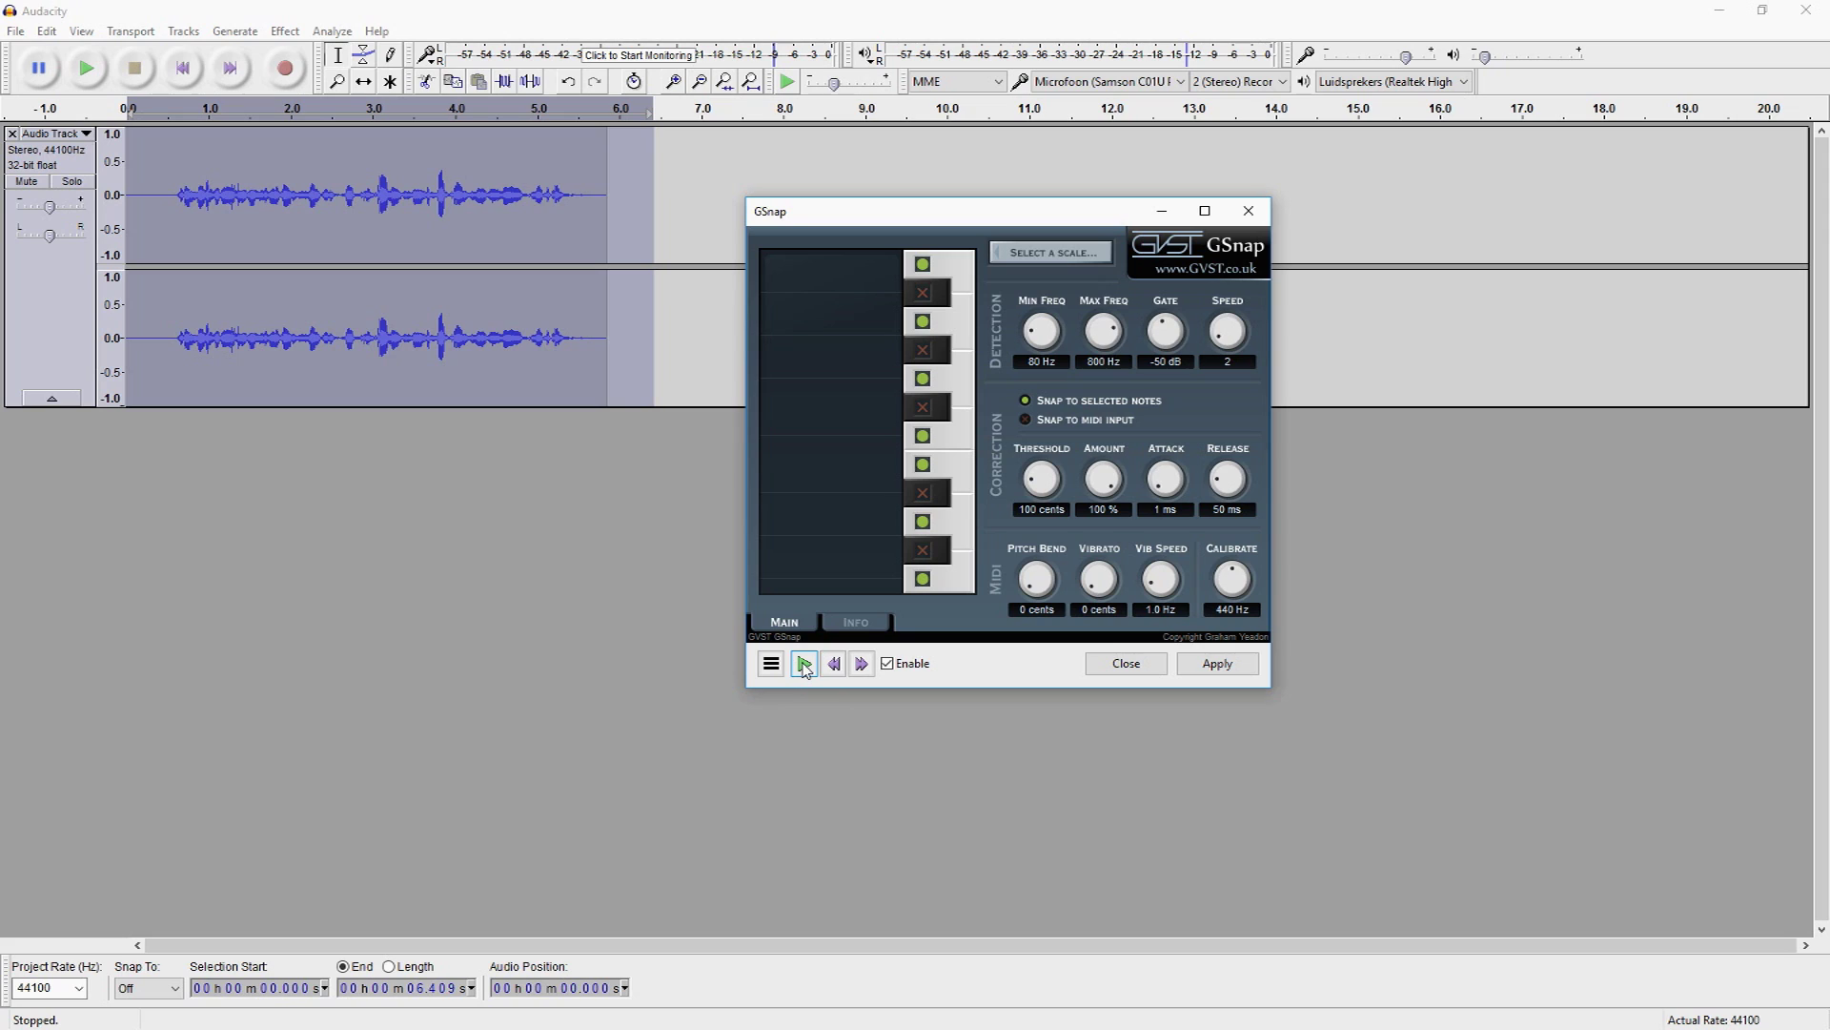
Preview the voice clip with GSnap's current settings, stop the playback and close the effect
{"action": "left_click", "coordinate": [805, 664]}
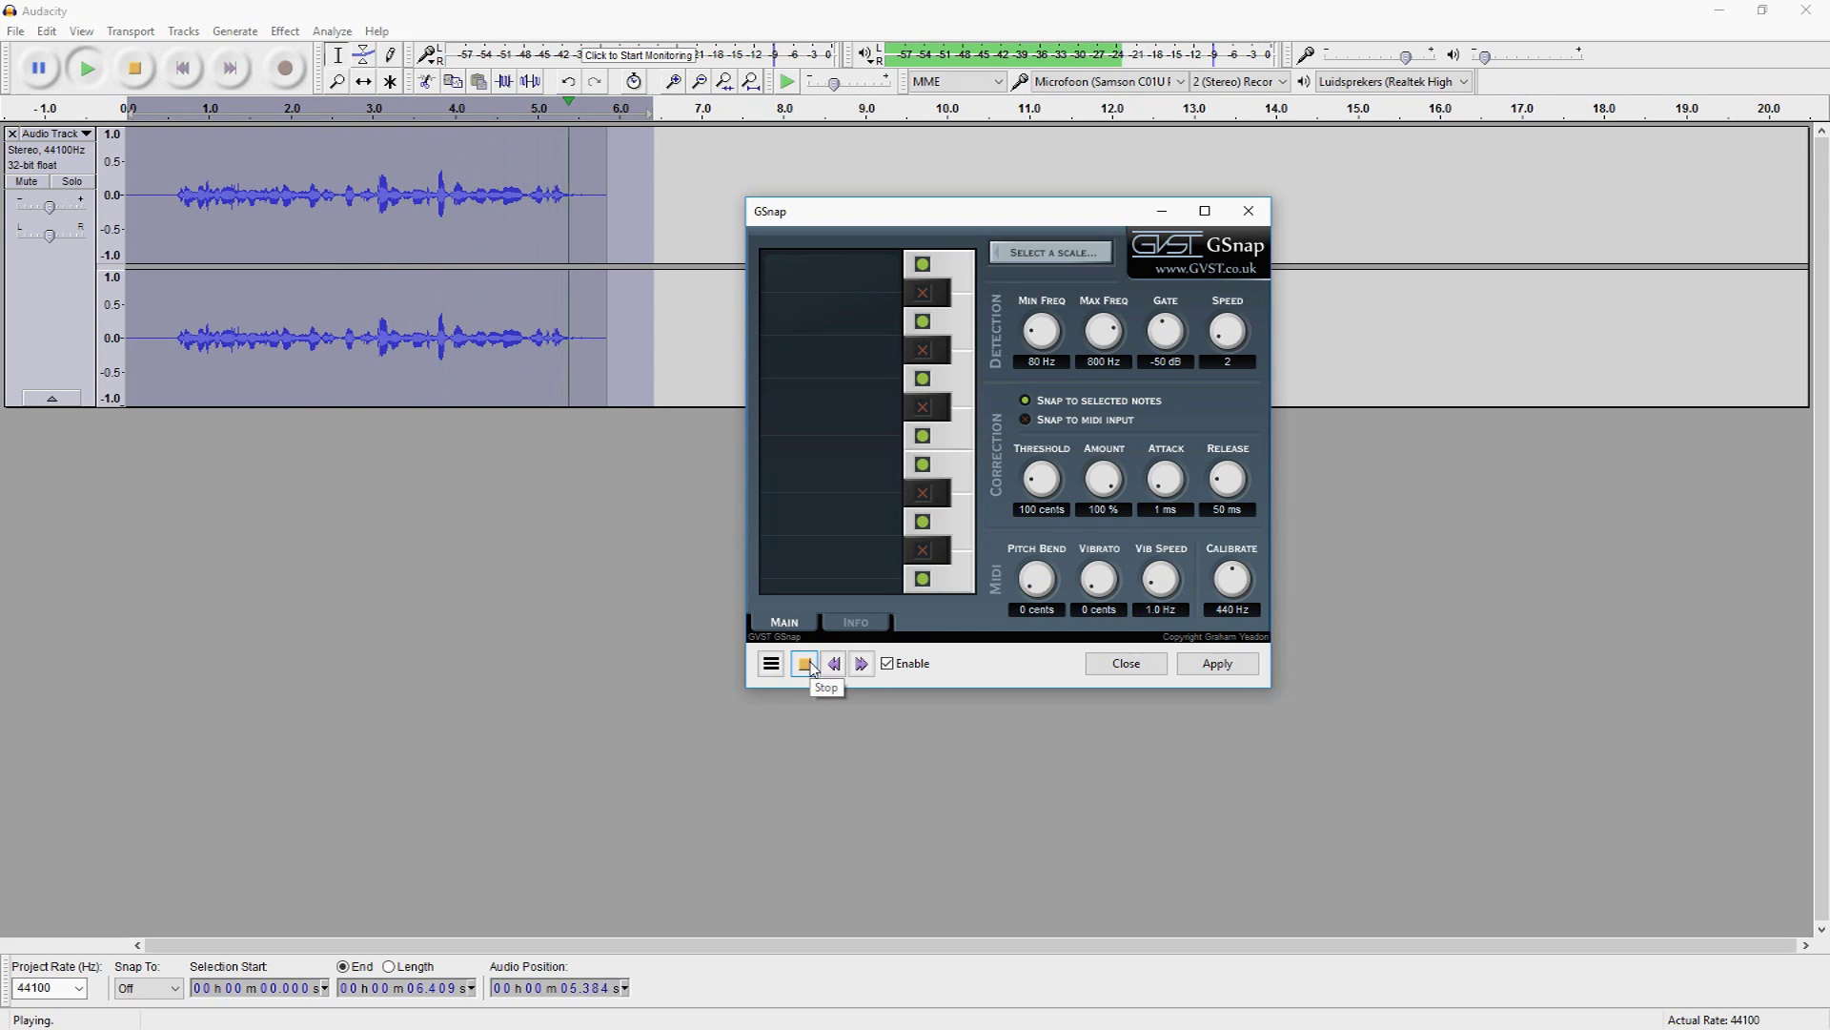
{"action": "left_click", "coordinate": [804, 663]}
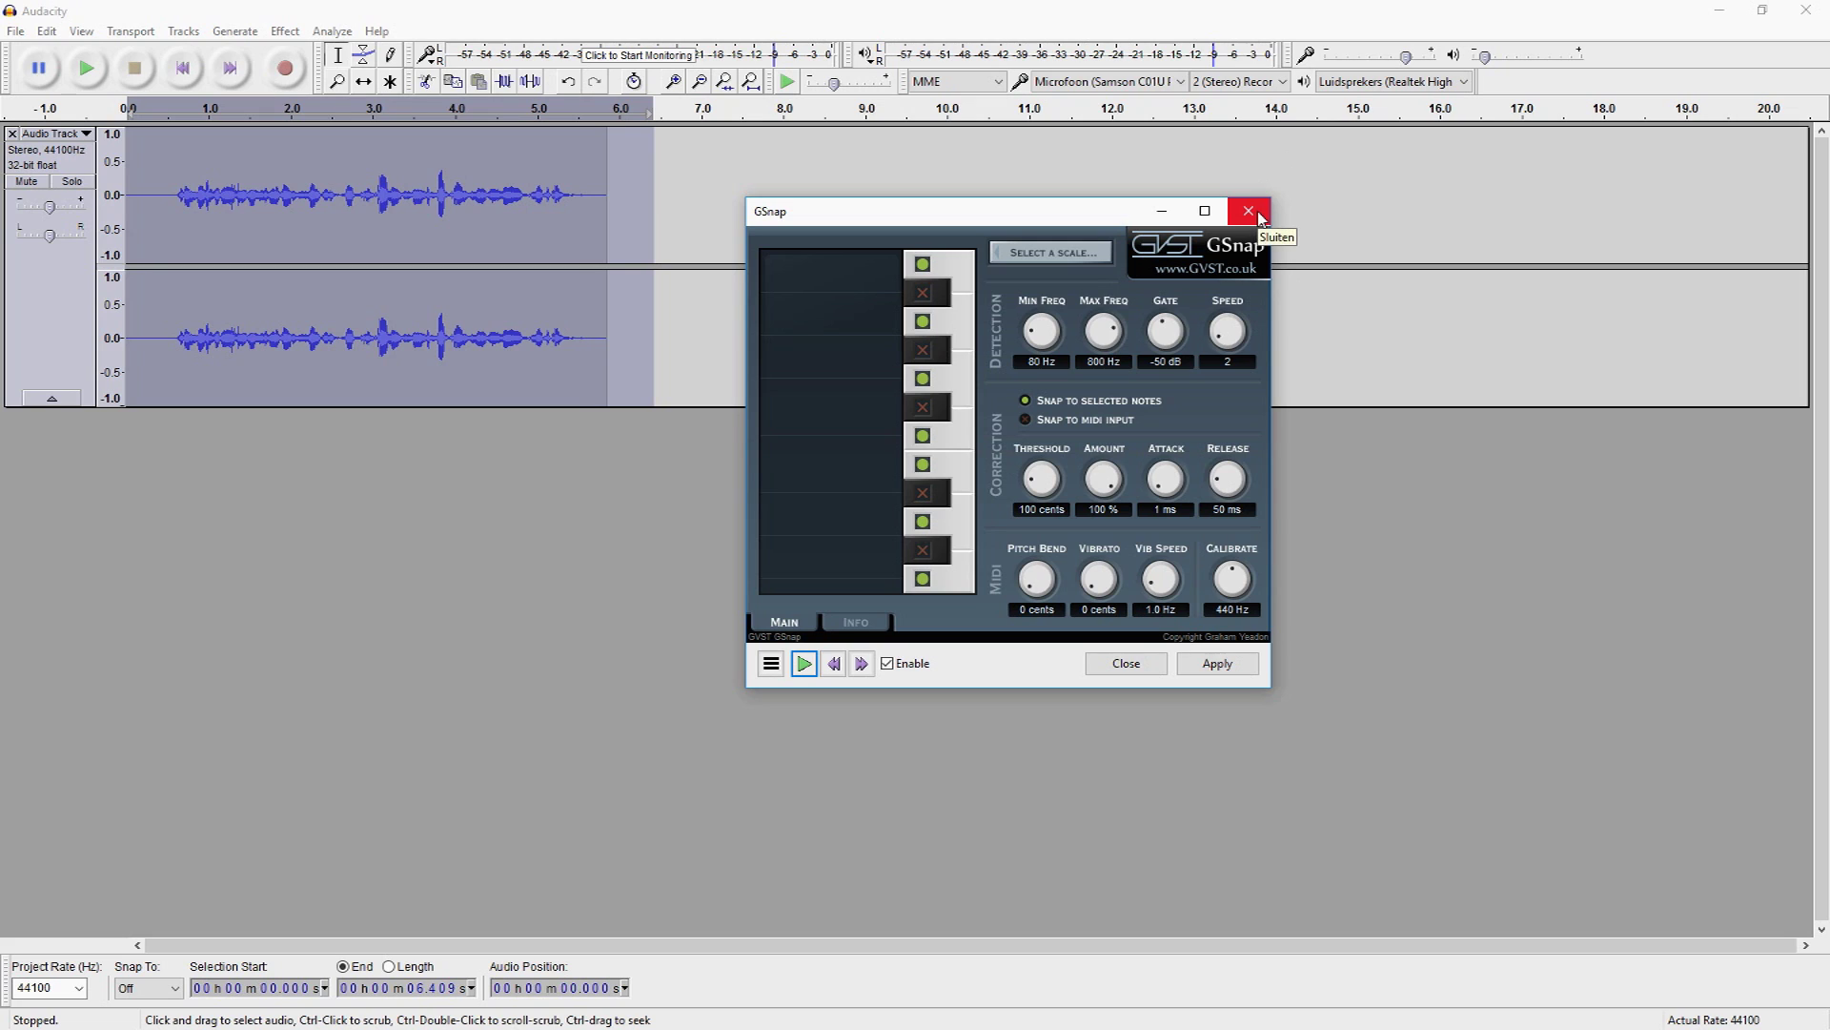
{"action": "left_click", "coordinate": [1127, 664]}
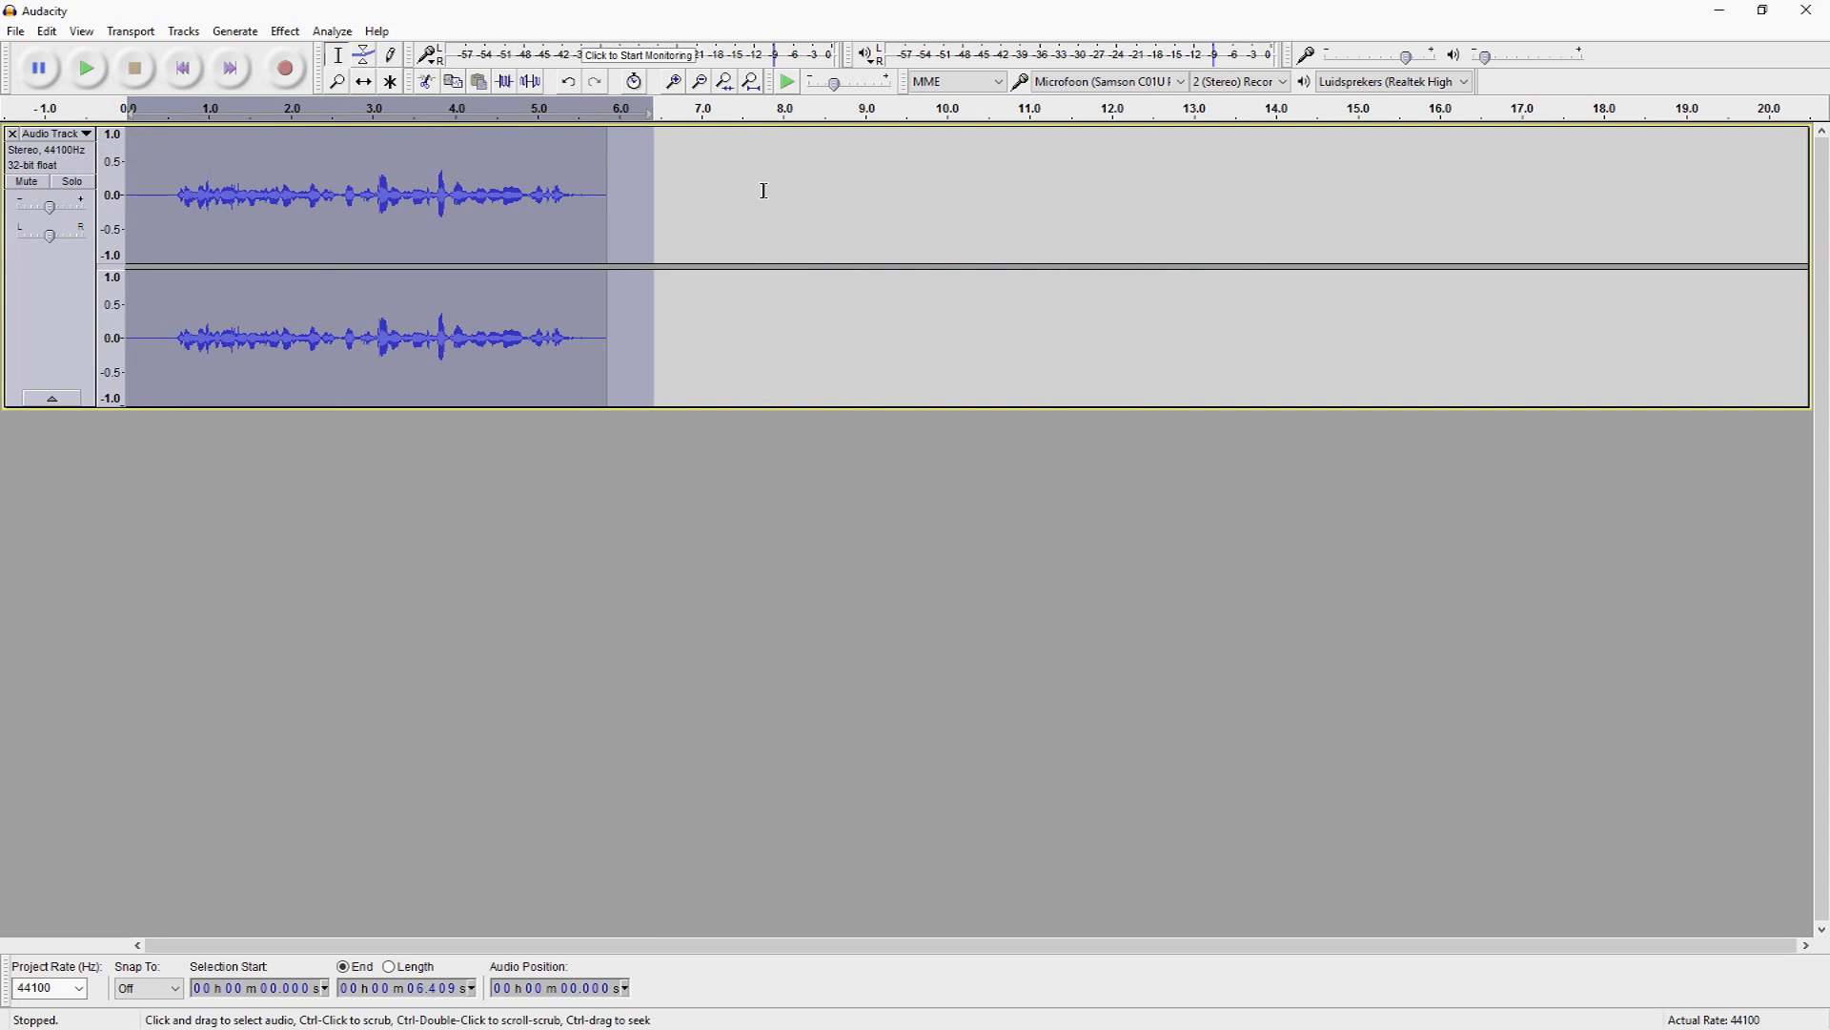
Record a new voice clip about 11 seconds long and select the whole recording
{"action": "left_click", "coordinate": [286, 68]}
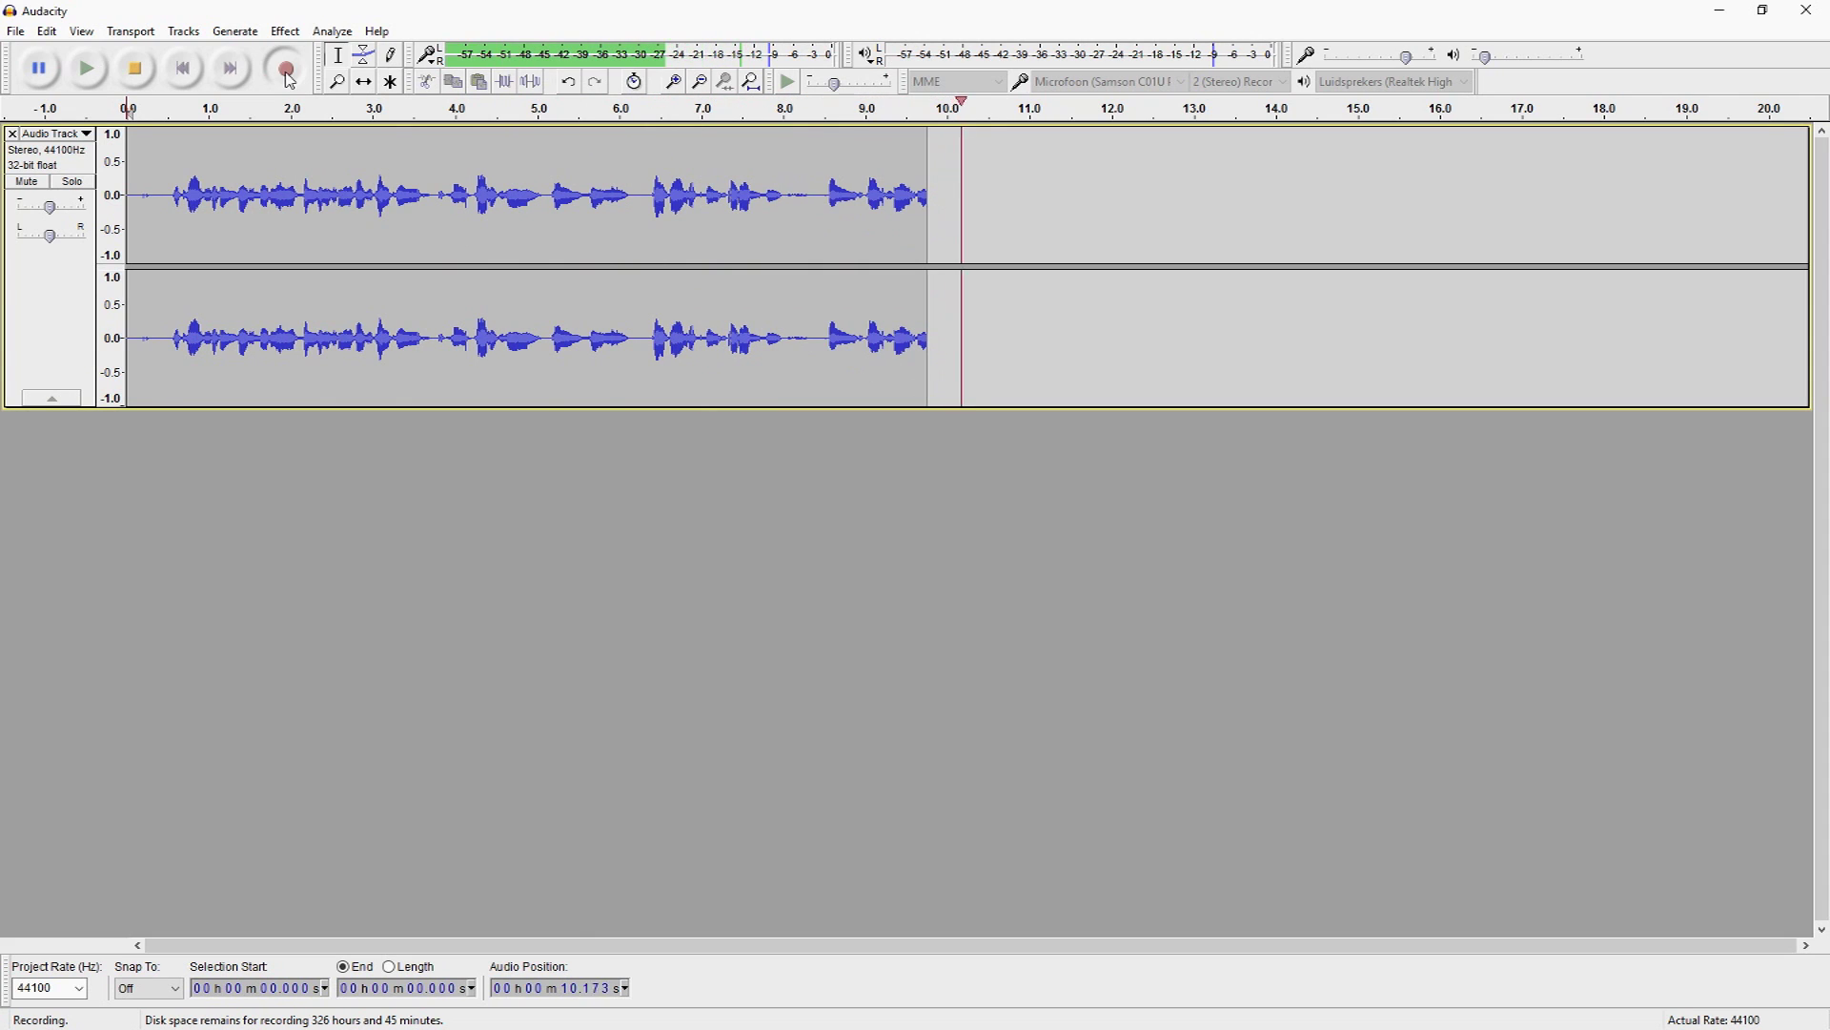
{"action": "key", "text": "space"}
{"action": "key", "text": "ctrl+a"}
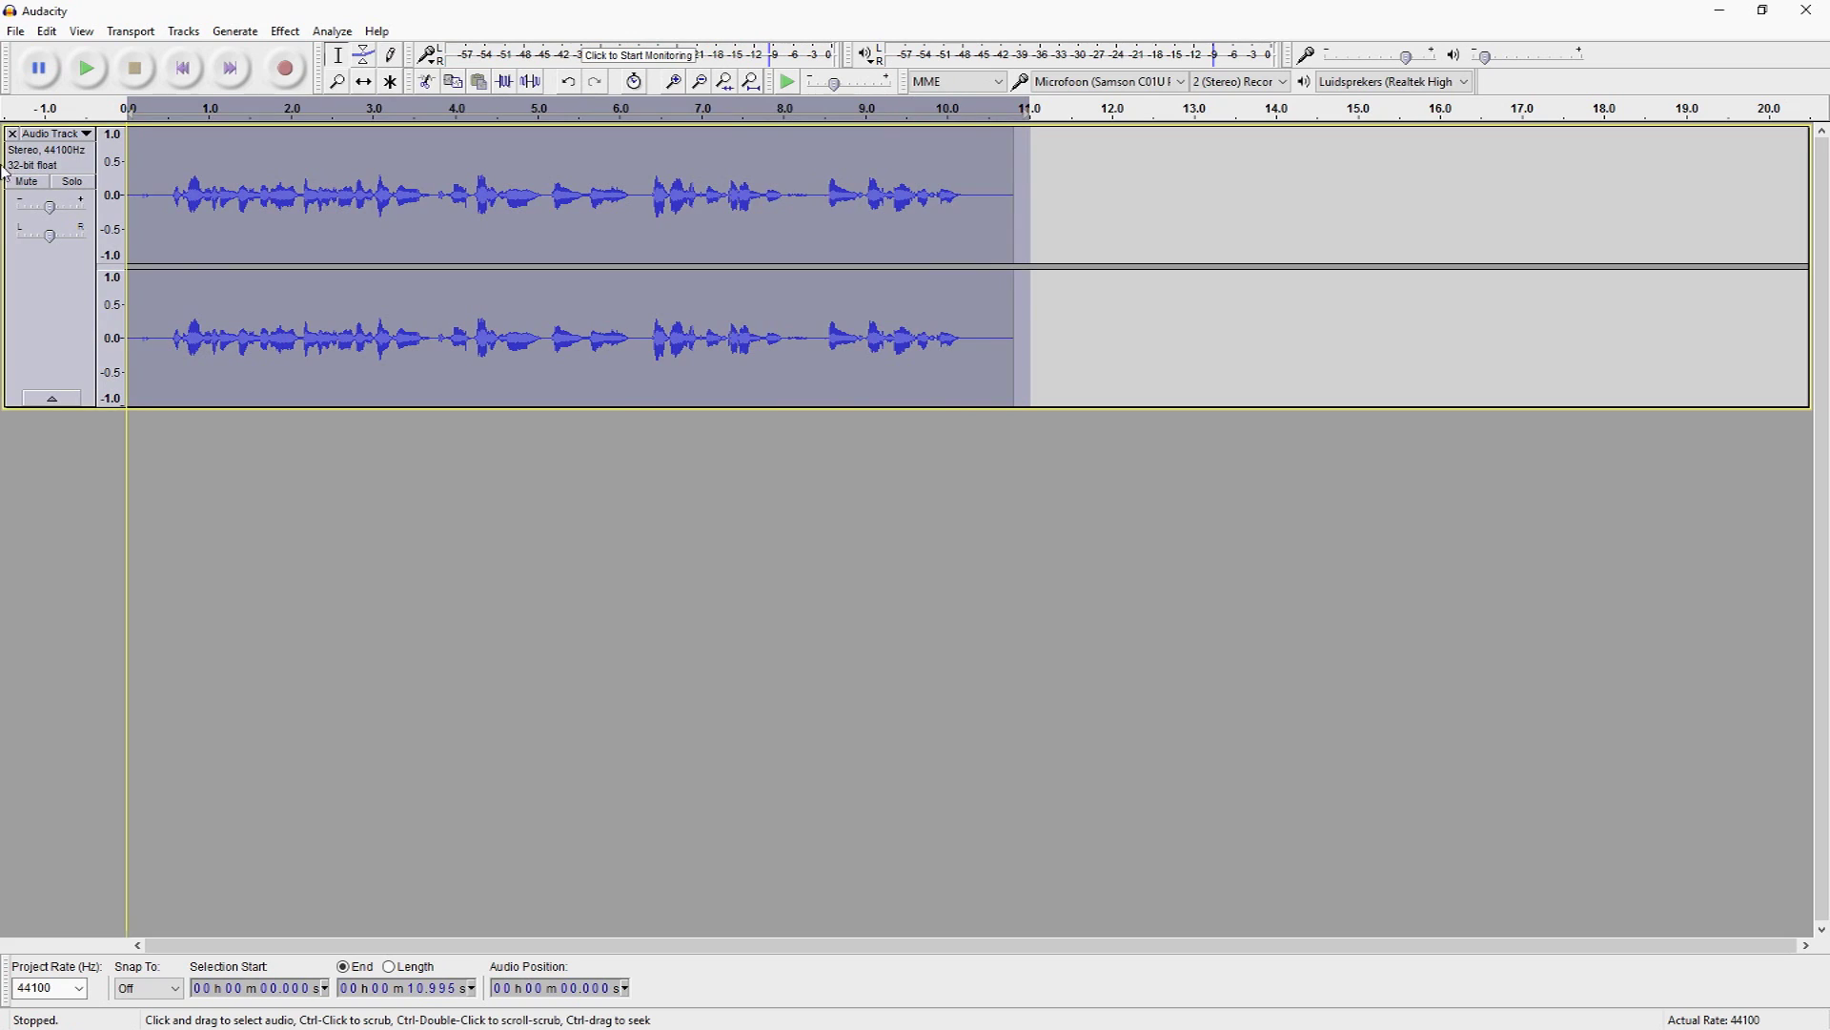
Open the GSnap effect on the selected recording, load the Snappy C Major factory preset and preview the sound
{"action": "left_click", "coordinate": [286, 31]}
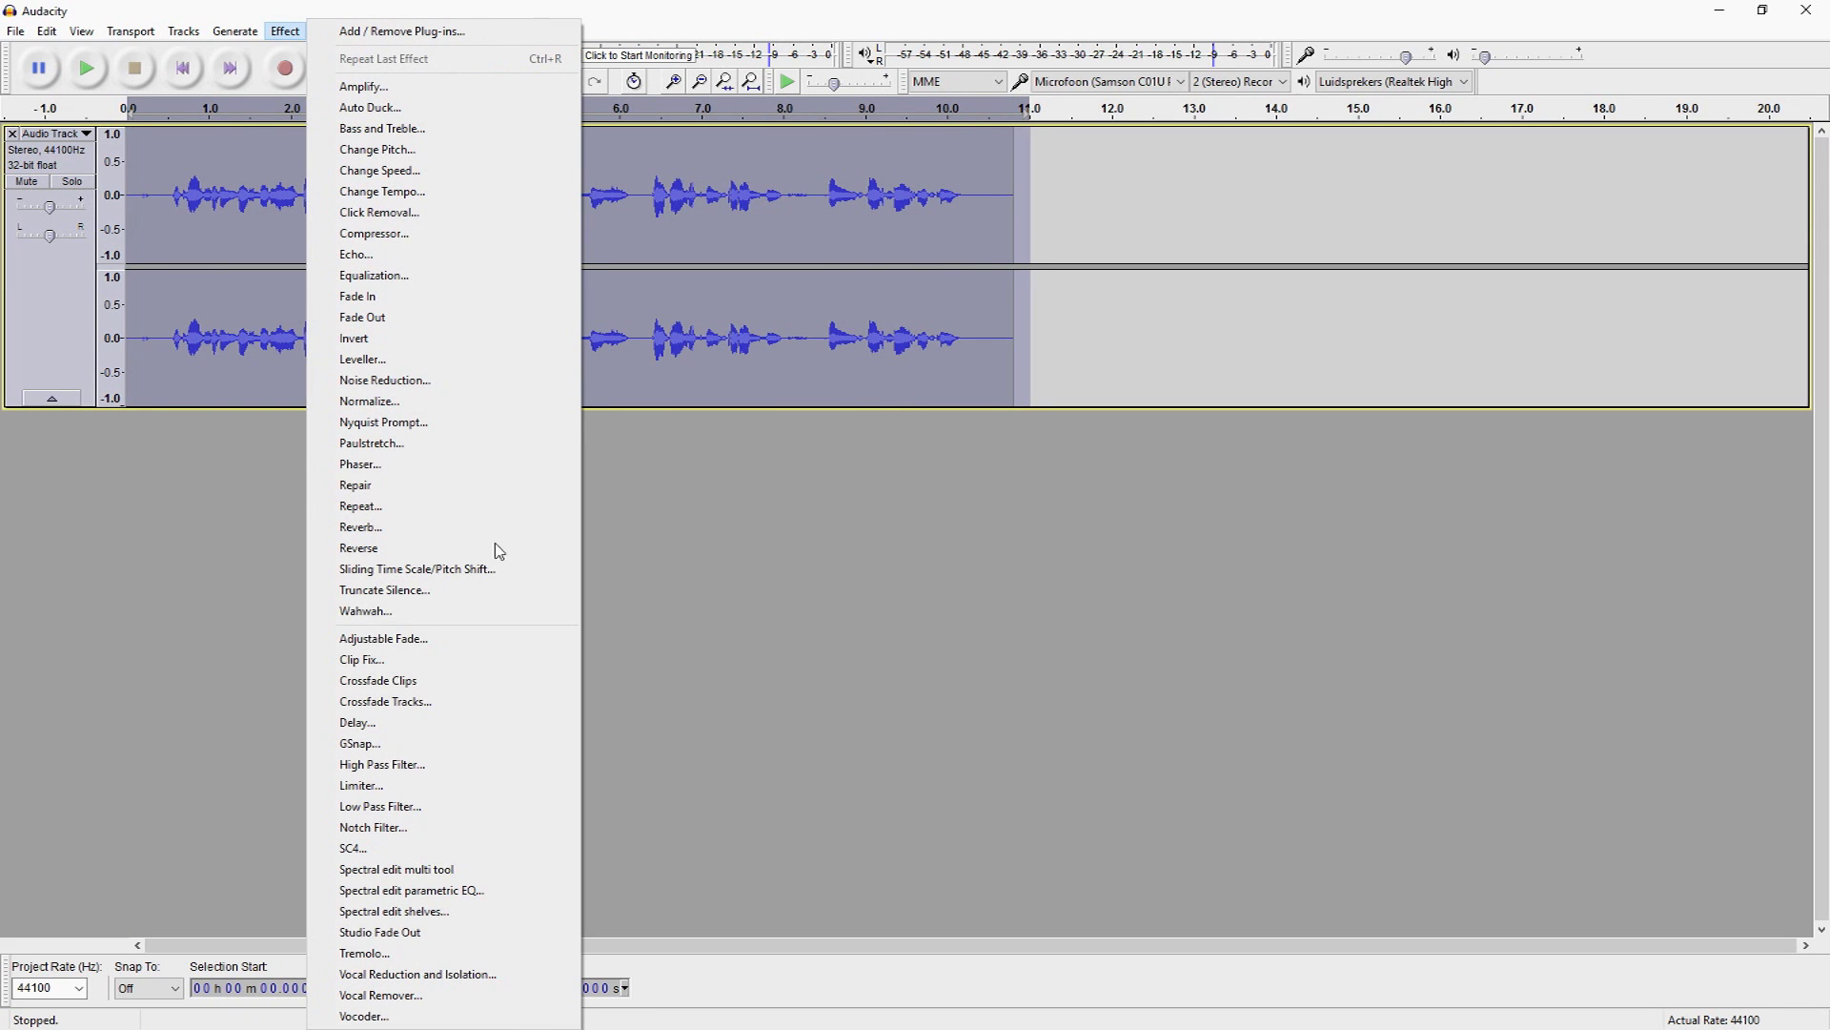
{"action": "left_click", "coordinate": [494, 742]}
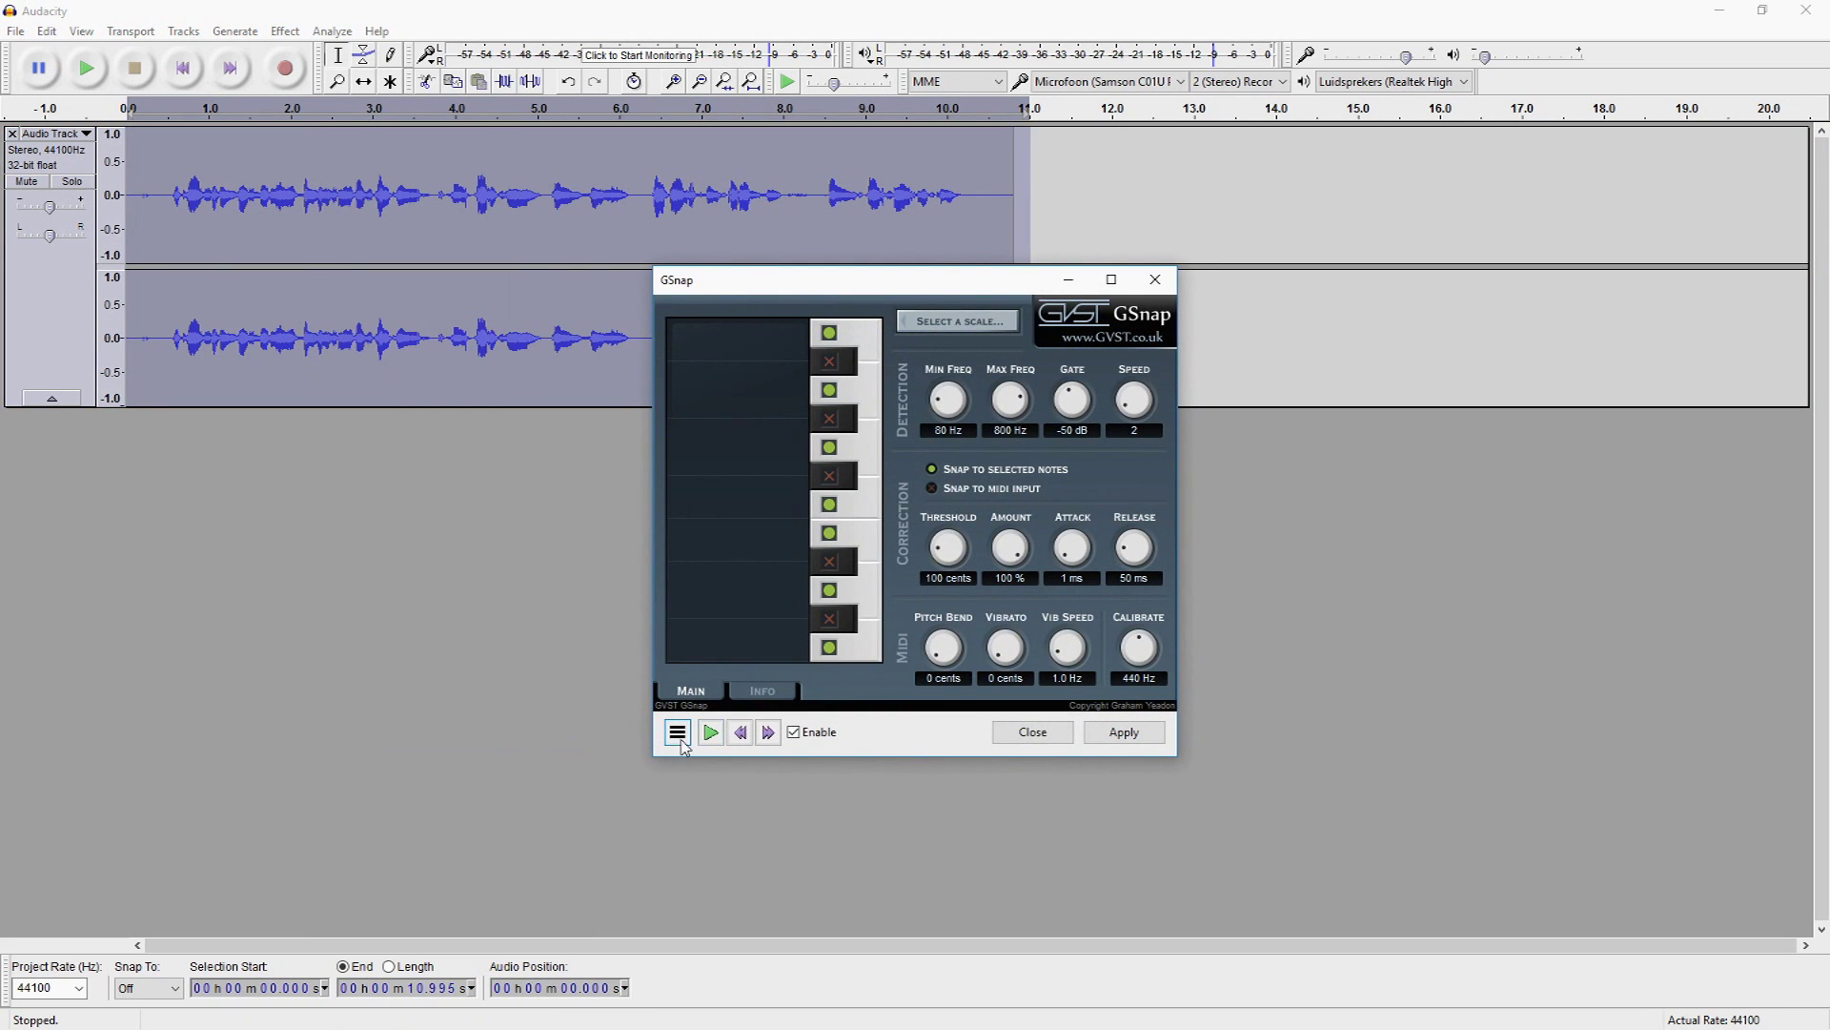
{"action": "left_click", "coordinate": [683, 737]}
{"action": "mouse_move", "coordinate": [763, 830]}
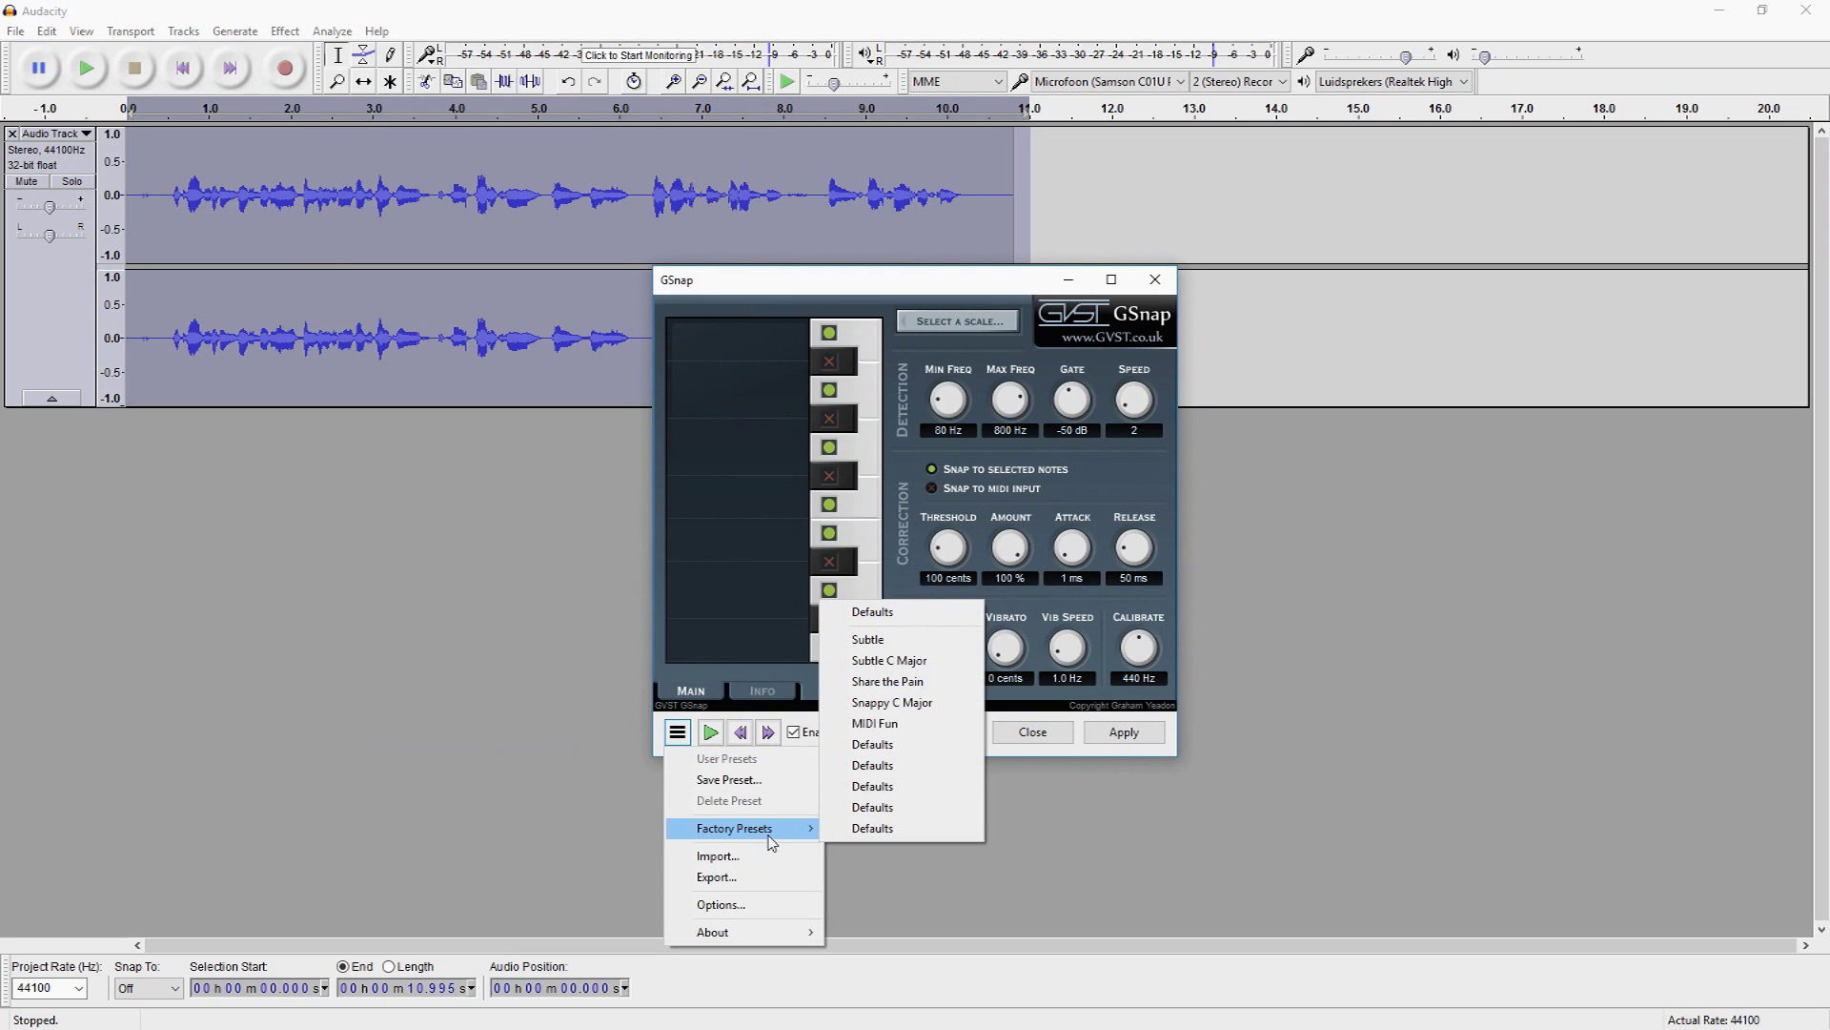
{"action": "left_click", "coordinate": [944, 702]}
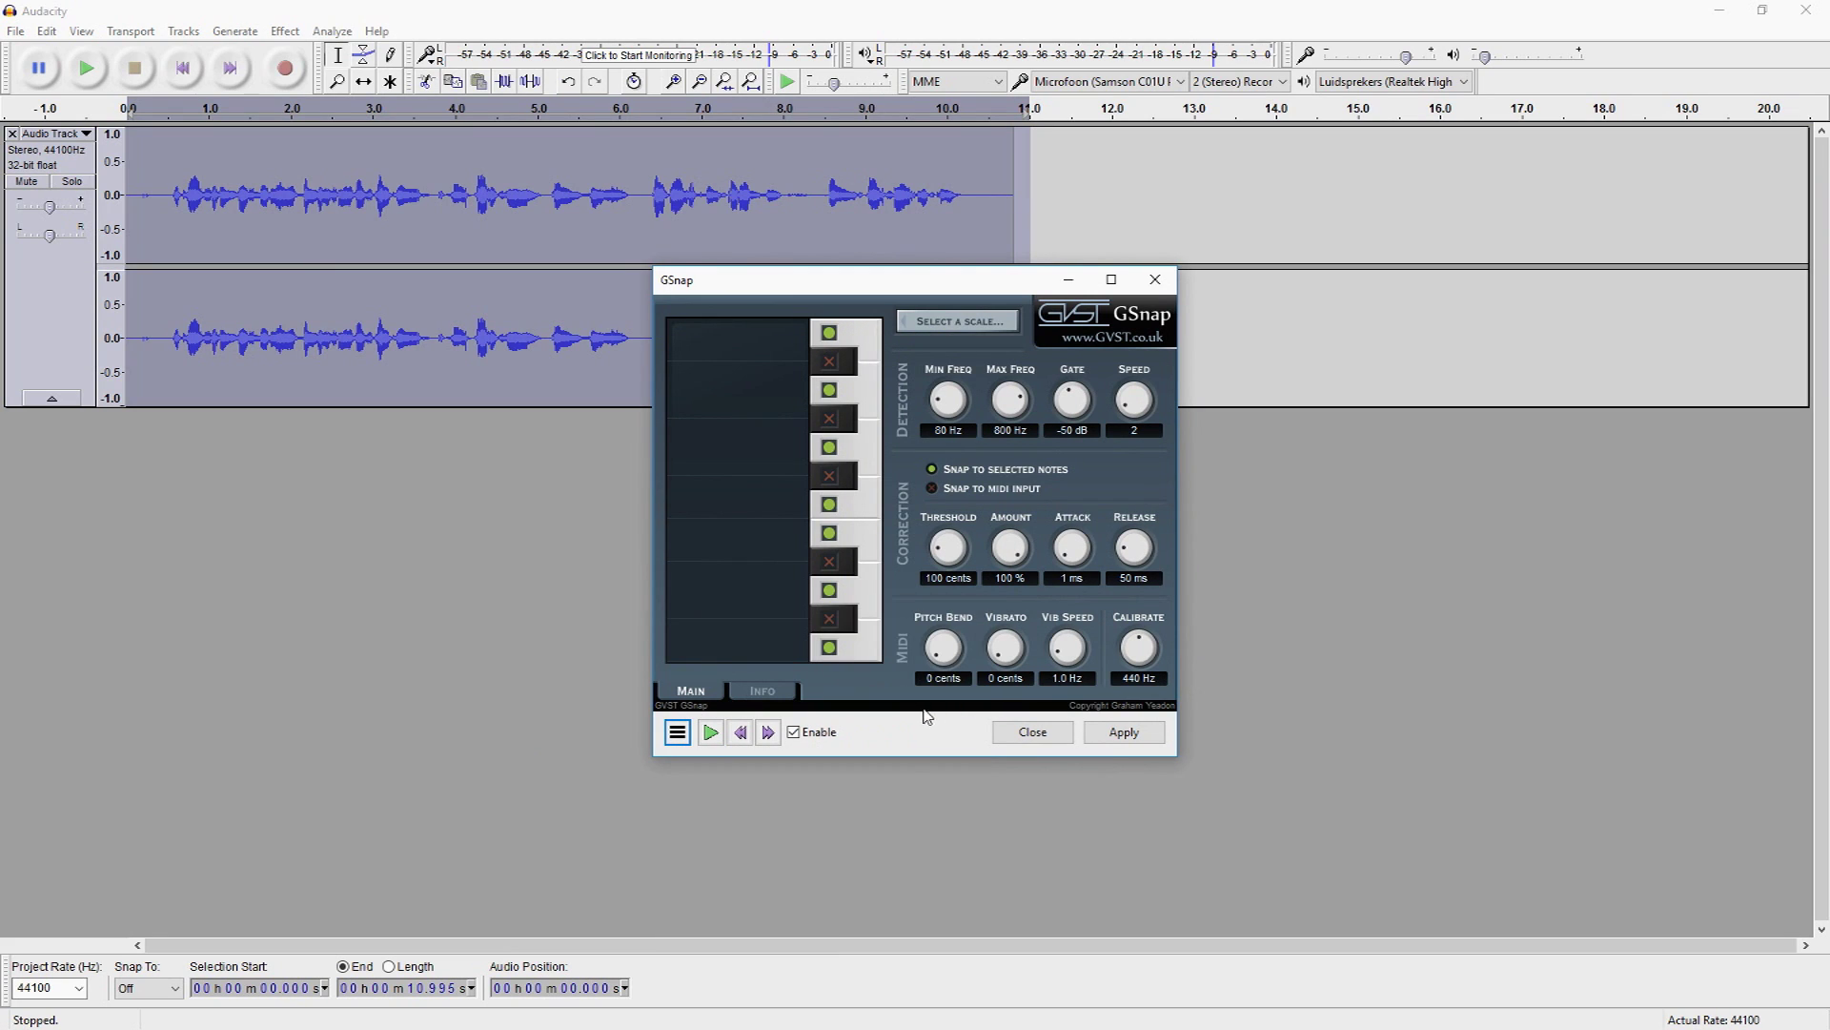
{"action": "left_click", "coordinate": [722, 738]}
Load the Subtle C Major factory preset in GSnap and start a preview of the recording
{"action": "left_click", "coordinate": [677, 735]}
{"action": "mouse_move", "coordinate": [763, 827]}
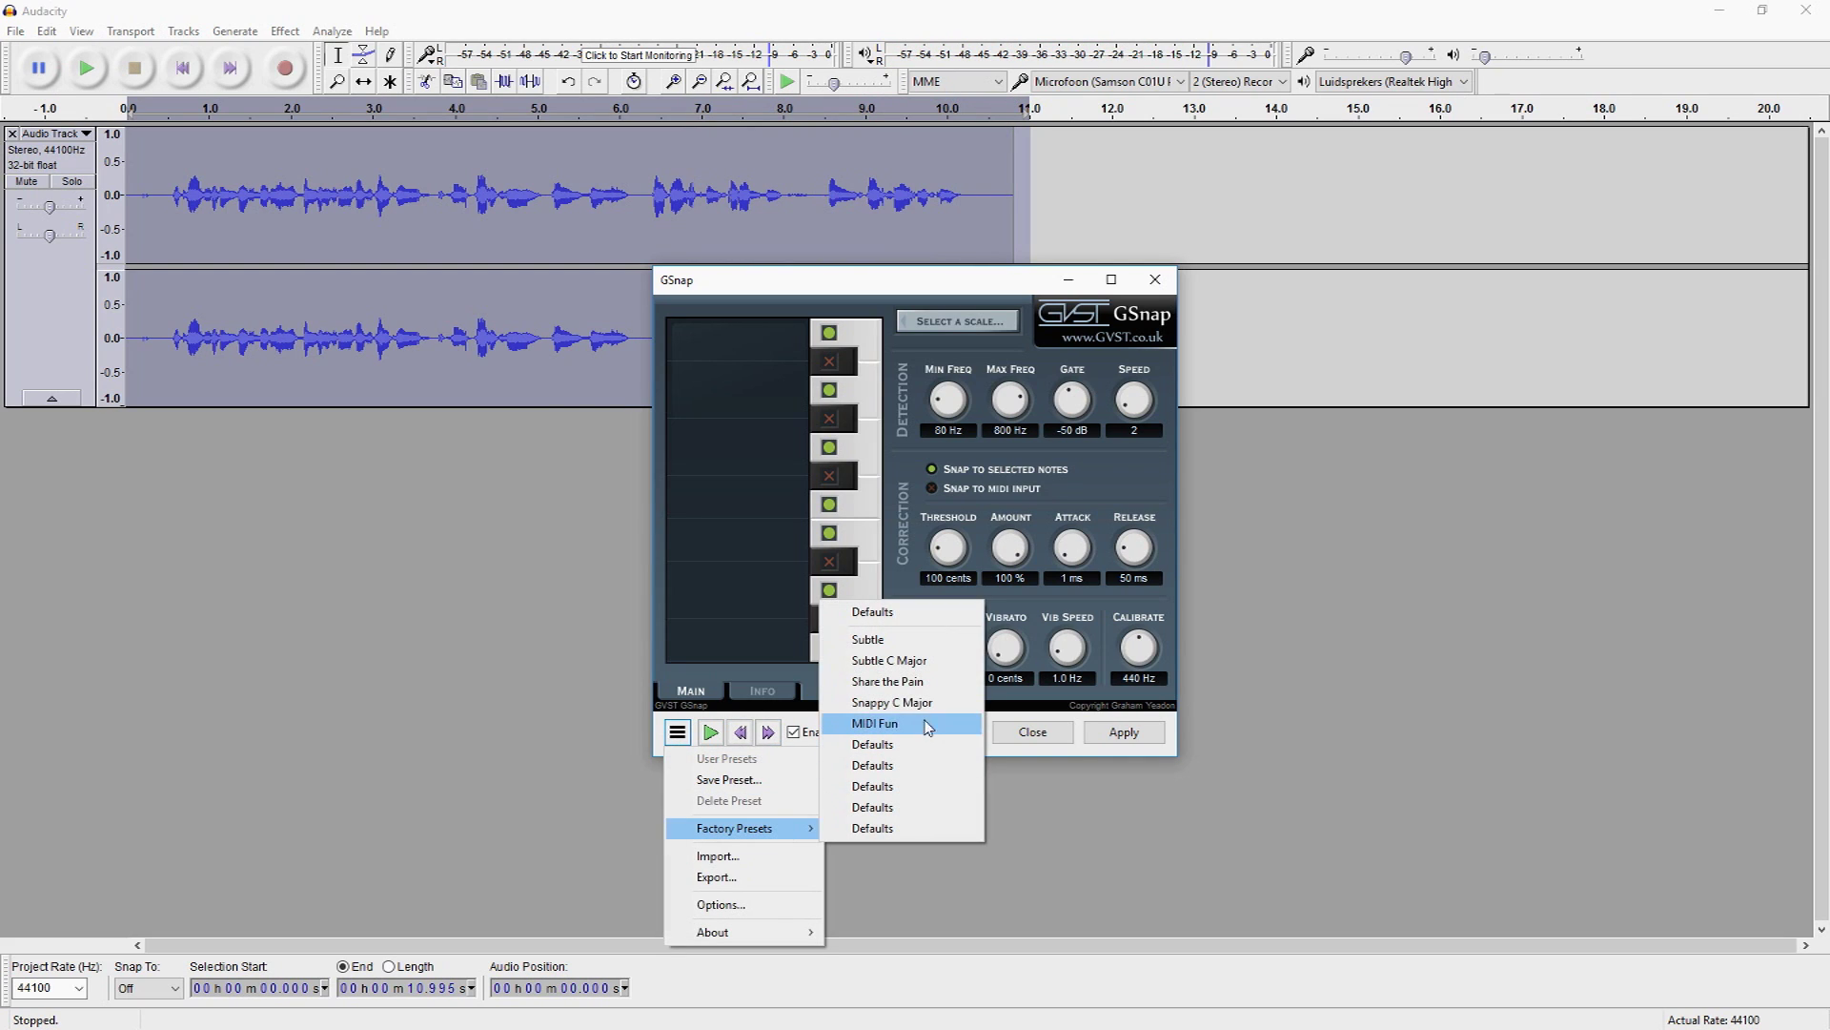
{"action": "left_click", "coordinate": [930, 661]}
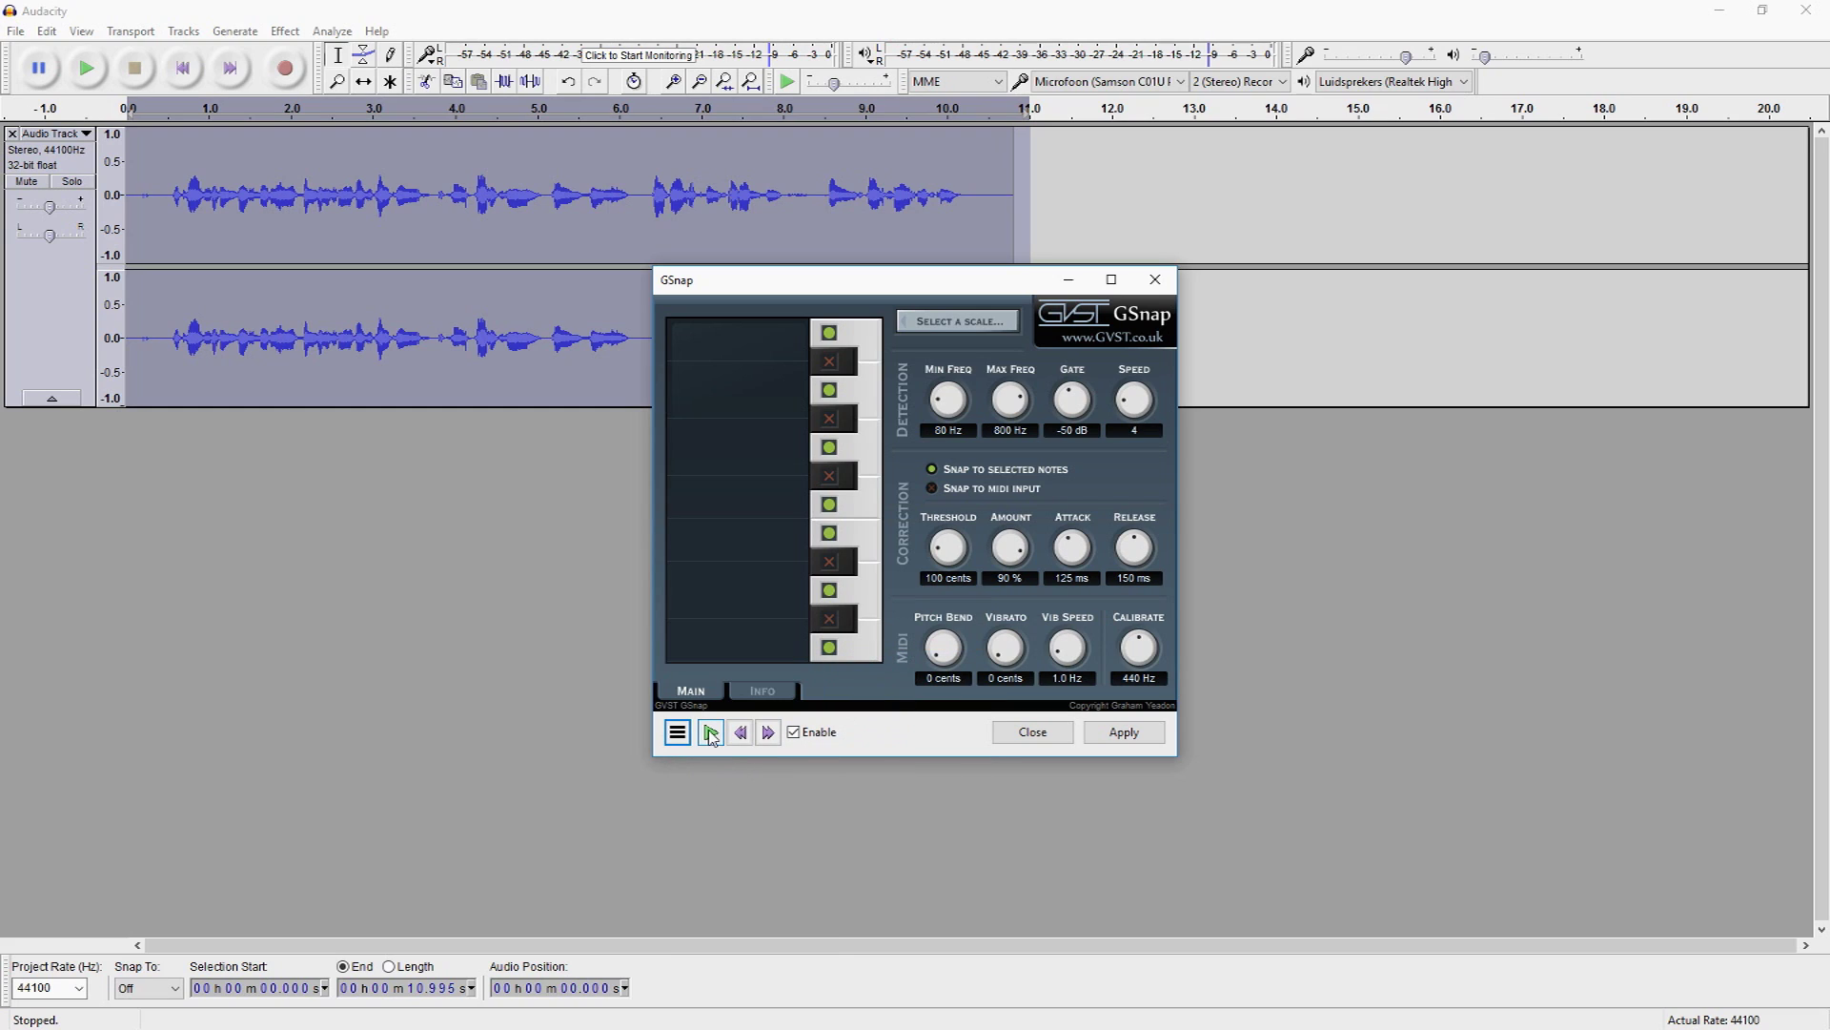
{"action": "left_click", "coordinate": [711, 732]}
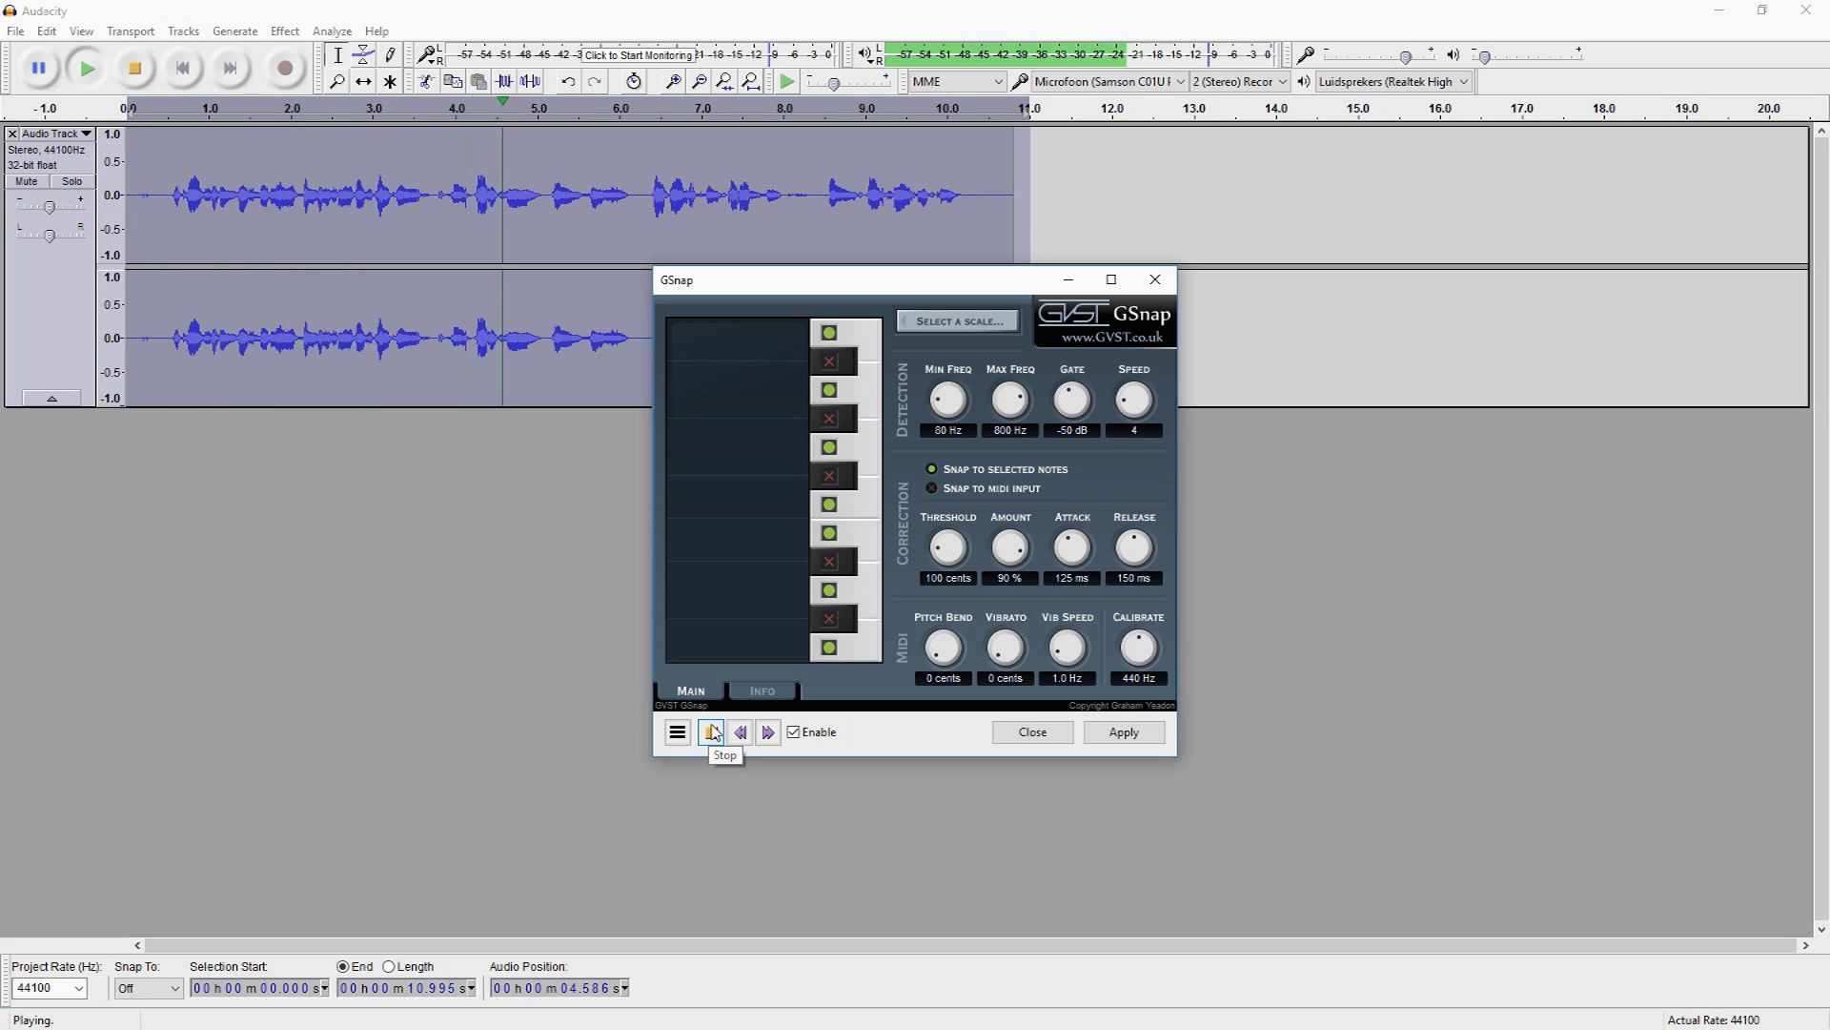
Enable the five disabled black-key notes on GSnap's keyboard while the preview plays
{"action": "left_click", "coordinate": [829, 561]}
{"action": "left_click", "coordinate": [829, 613]}
{"action": "left_click", "coordinate": [830, 476]}
{"action": "left_click", "coordinate": [829, 419]}
{"action": "left_click", "coordinate": [832, 364]}
{"action": "left_click", "coordinate": [829, 619]}
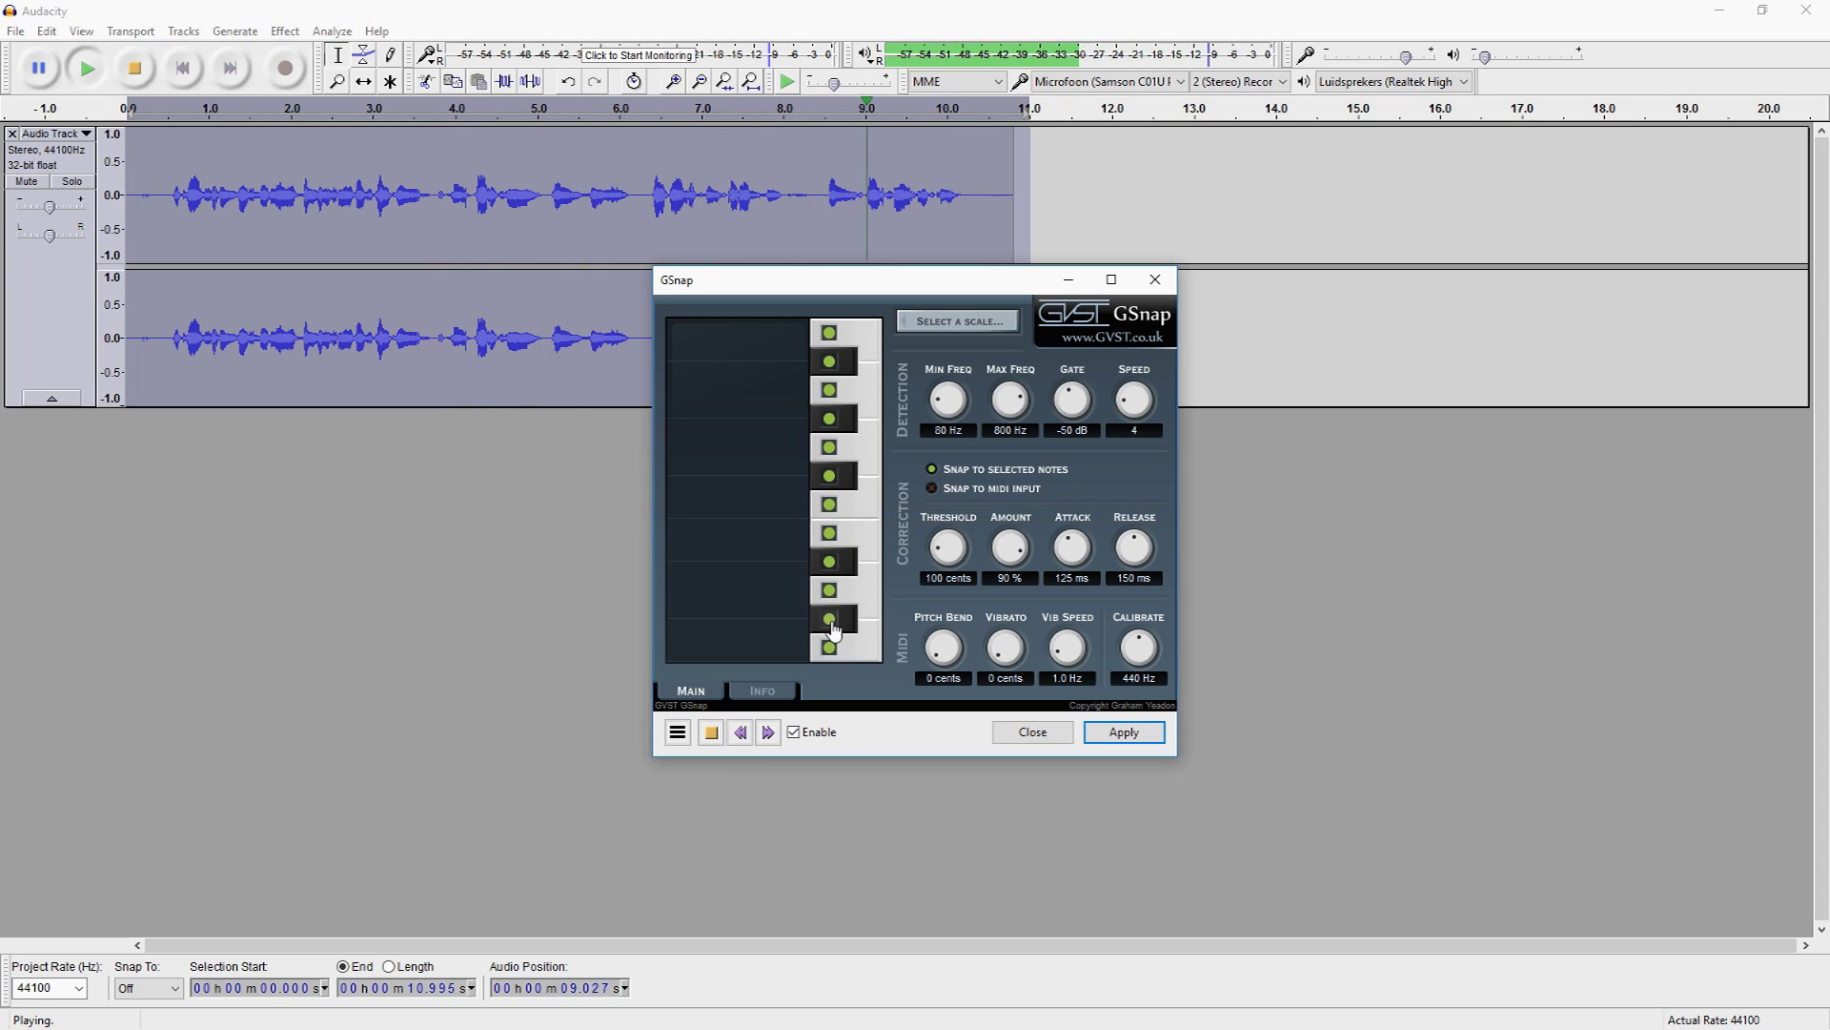
Load the factory preset with Speed 2, Amount 100 %, Attack 1 ms and Release 50 ms, with all notes active, and preview the sound
{"action": "left_click", "coordinate": [678, 732]}
{"action": "mouse_move", "coordinate": [760, 826]}
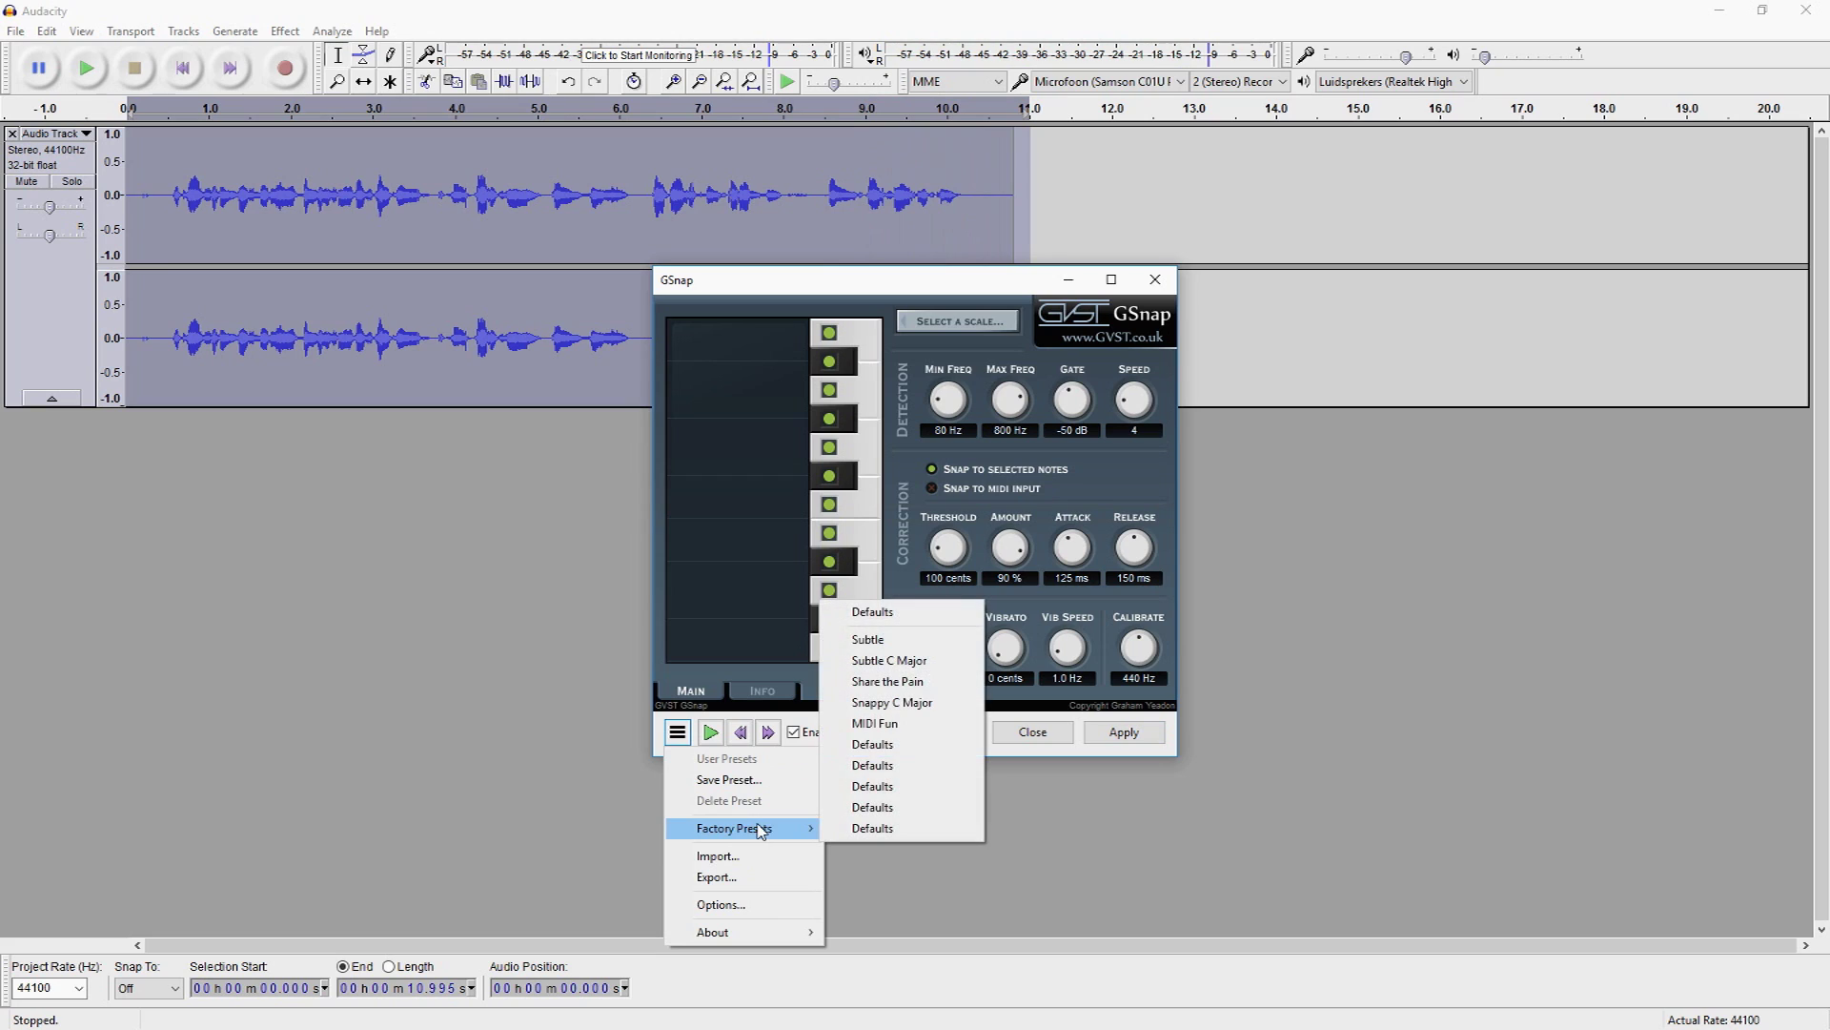
{"action": "left_click", "coordinate": [858, 717]}
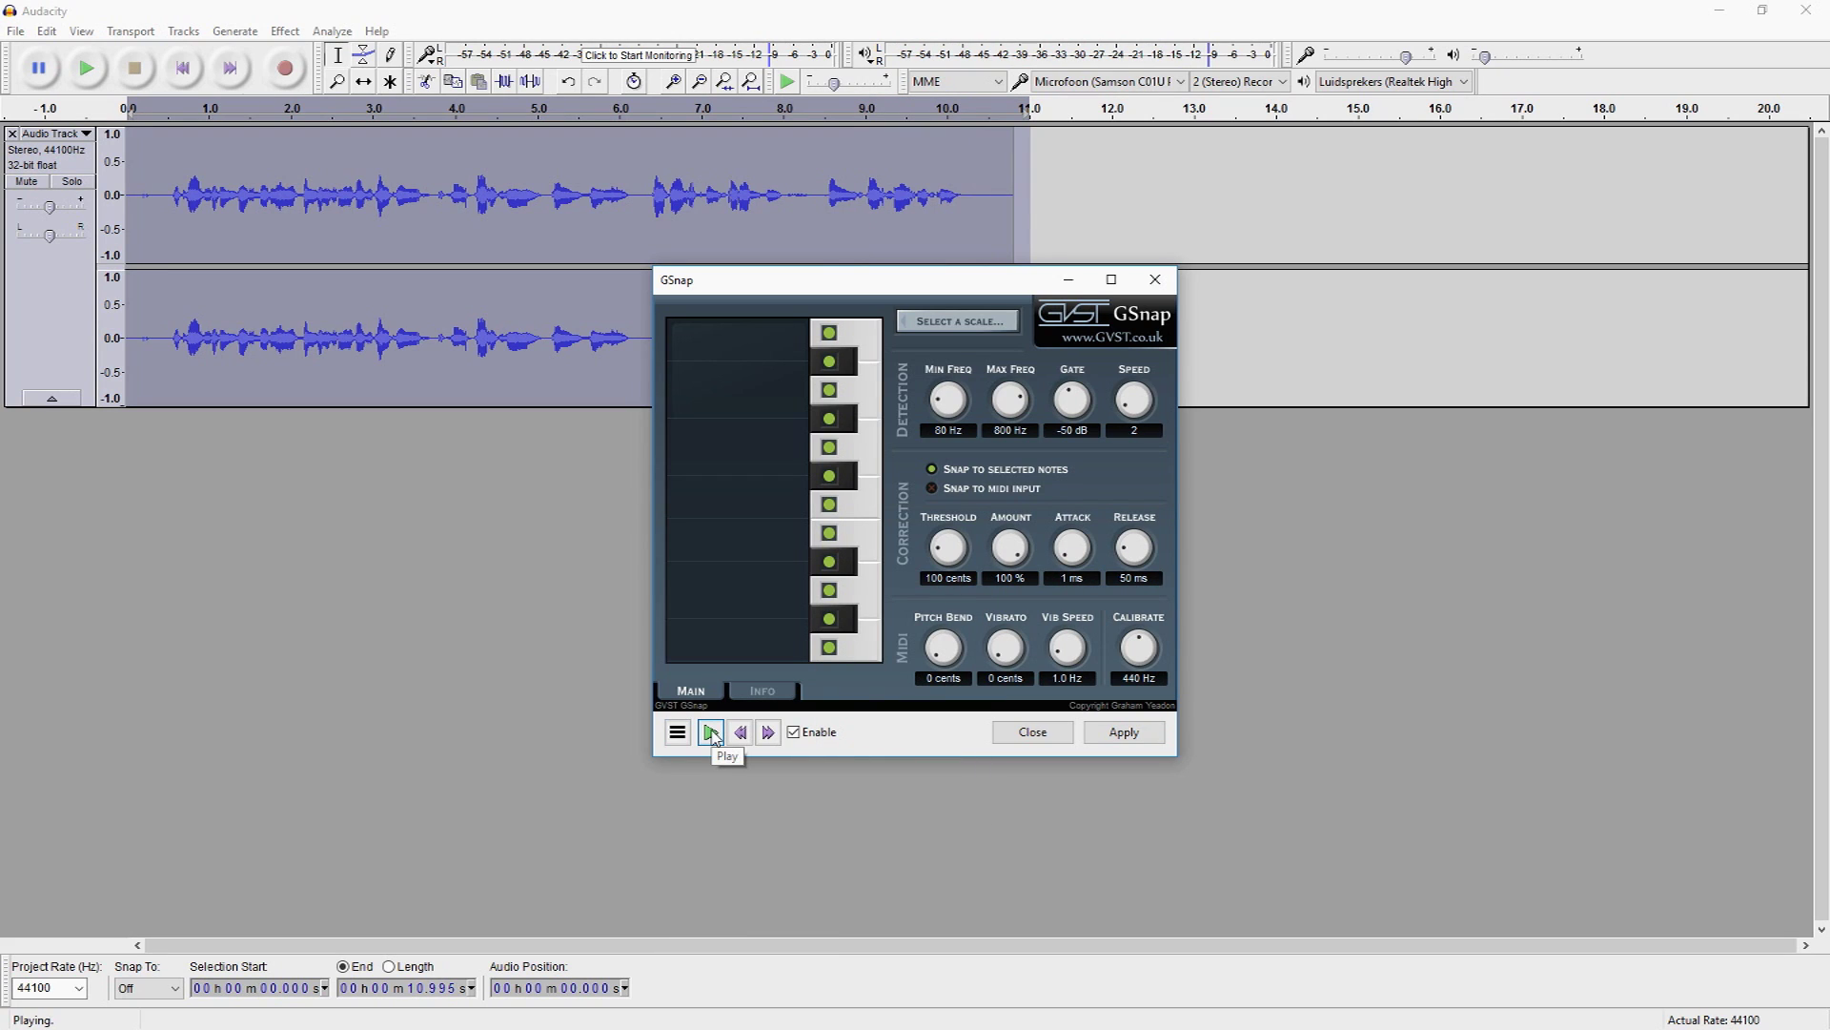
{"action": "left_click", "coordinate": [712, 732]}
Try to apply the GSnap effect to the selected recording, and close the effect window
{"action": "left_click", "coordinate": [1105, 735]}
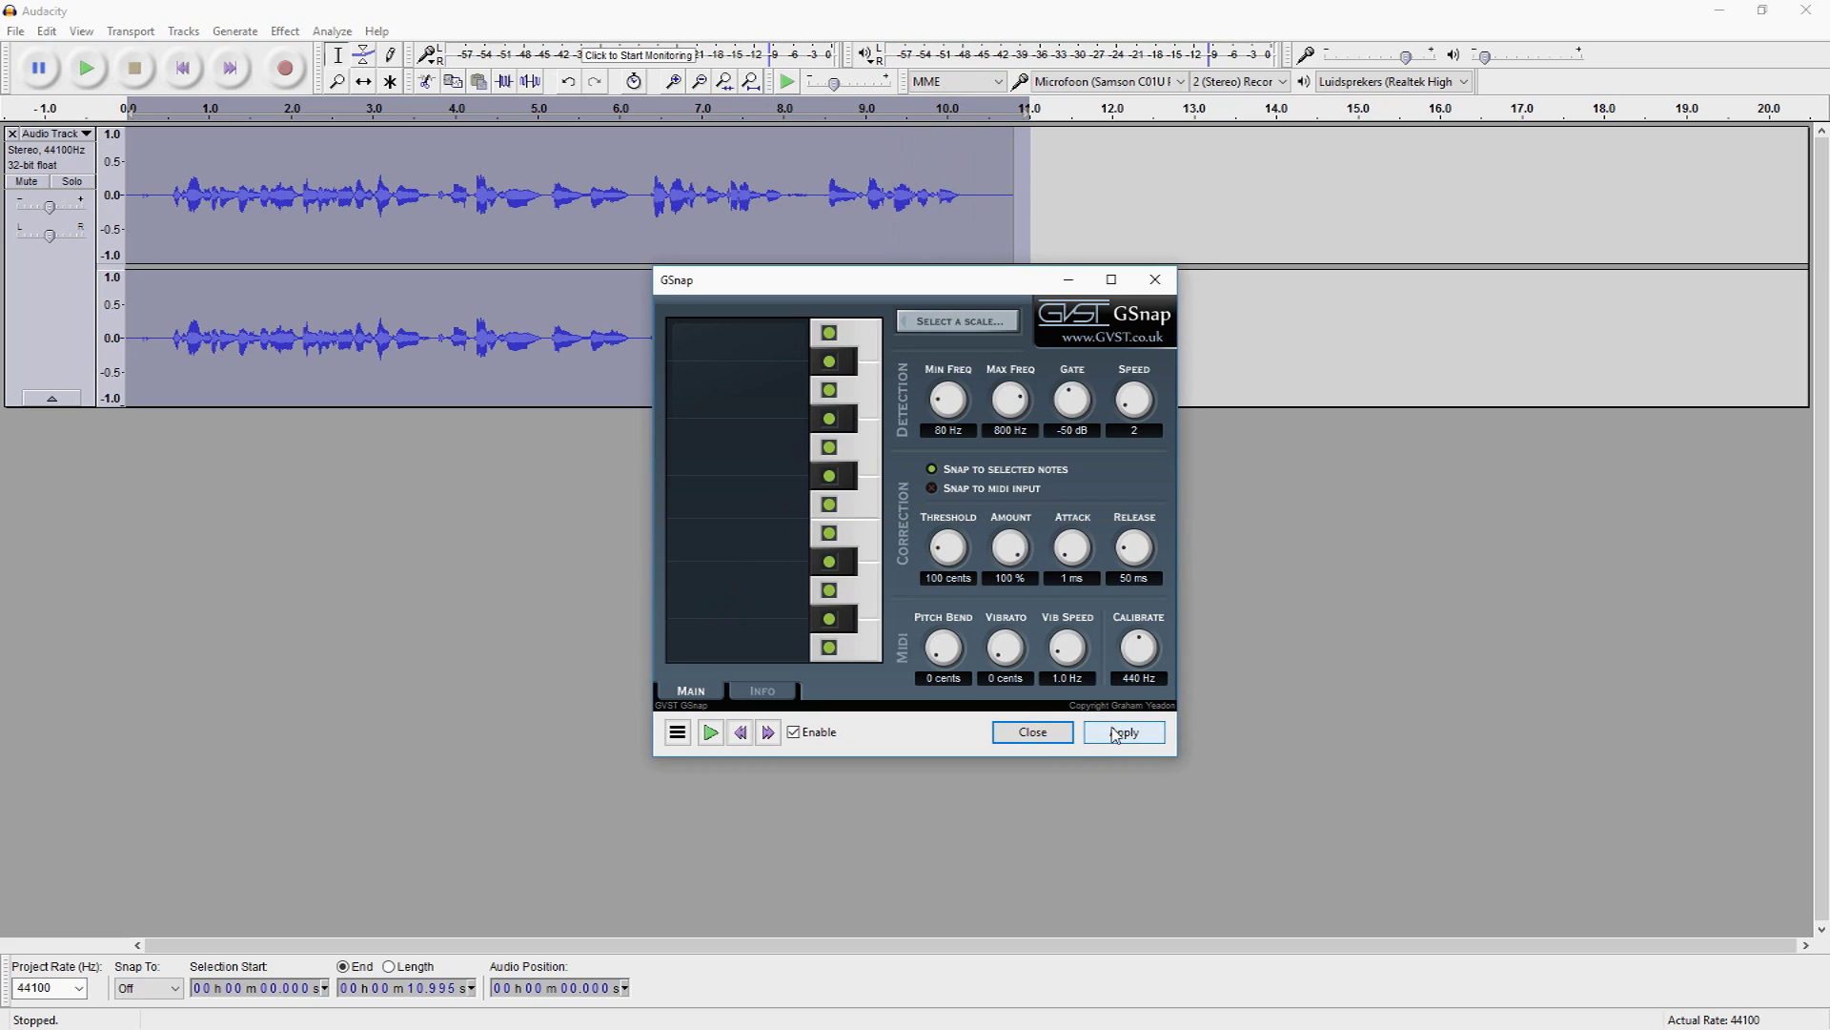
{"action": "left_click", "coordinate": [1121, 739]}
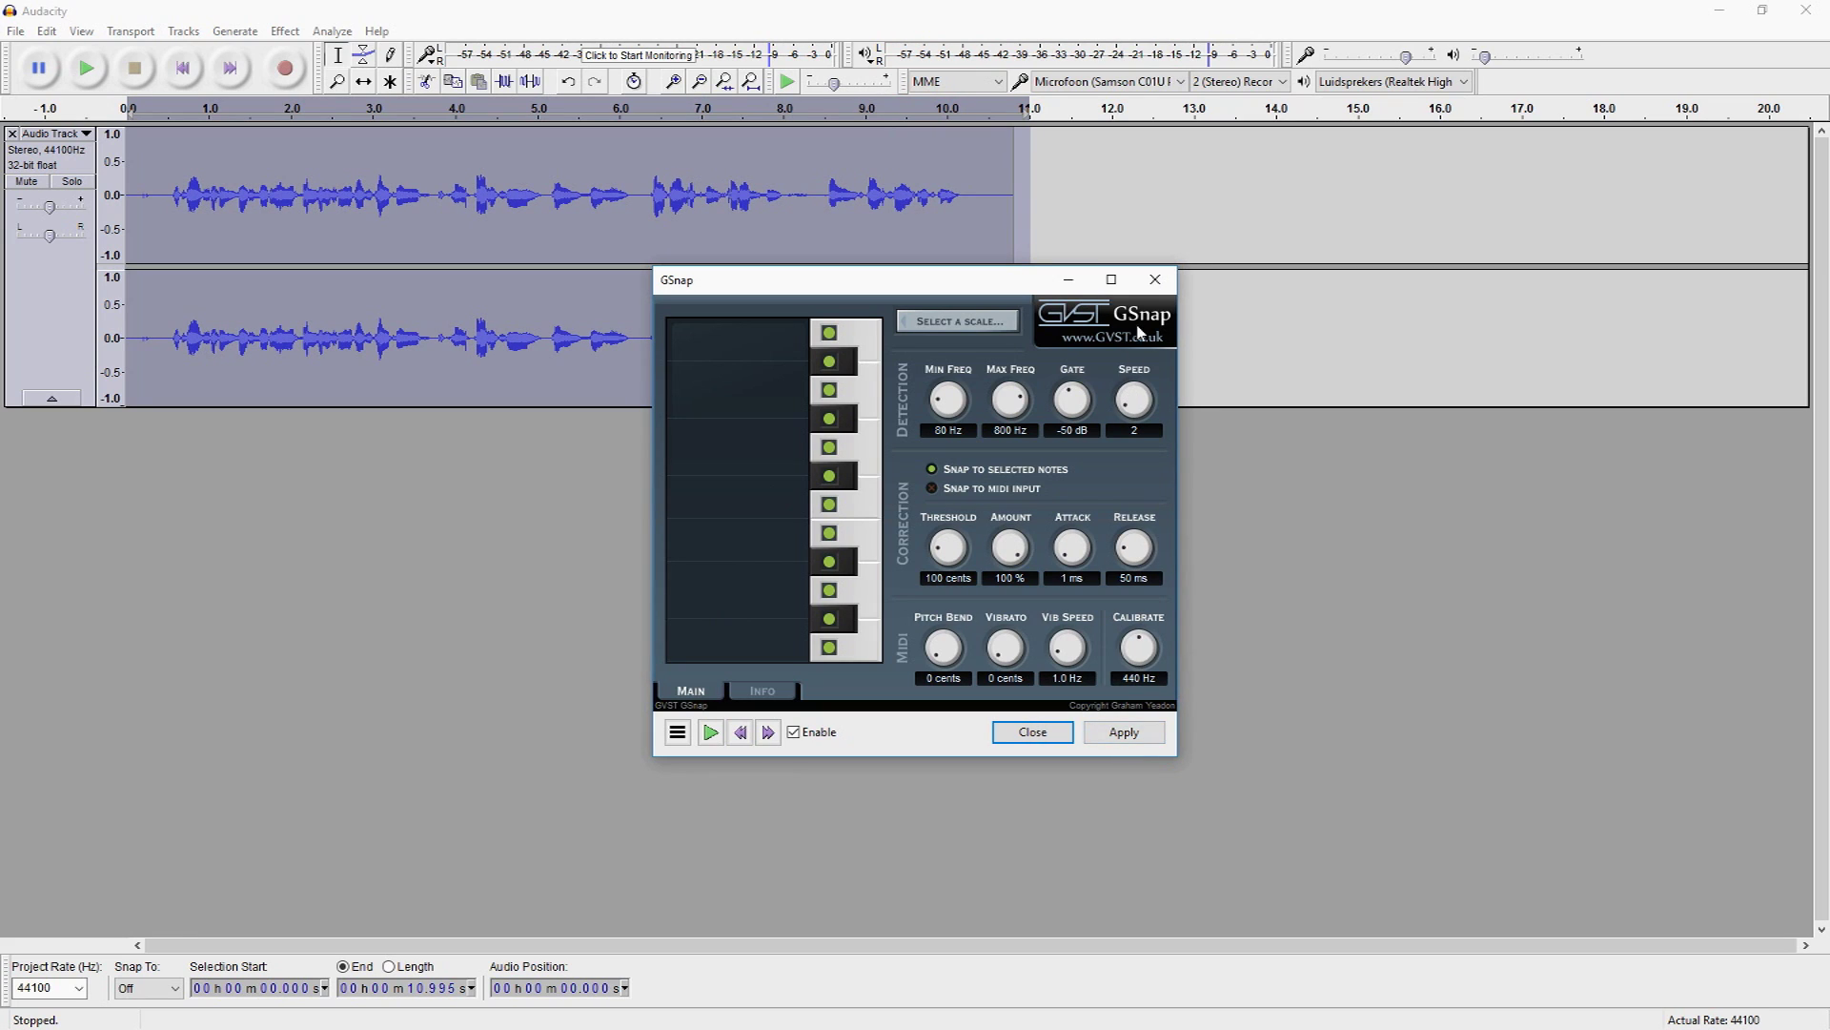
{"action": "left_click", "coordinate": [1154, 282]}
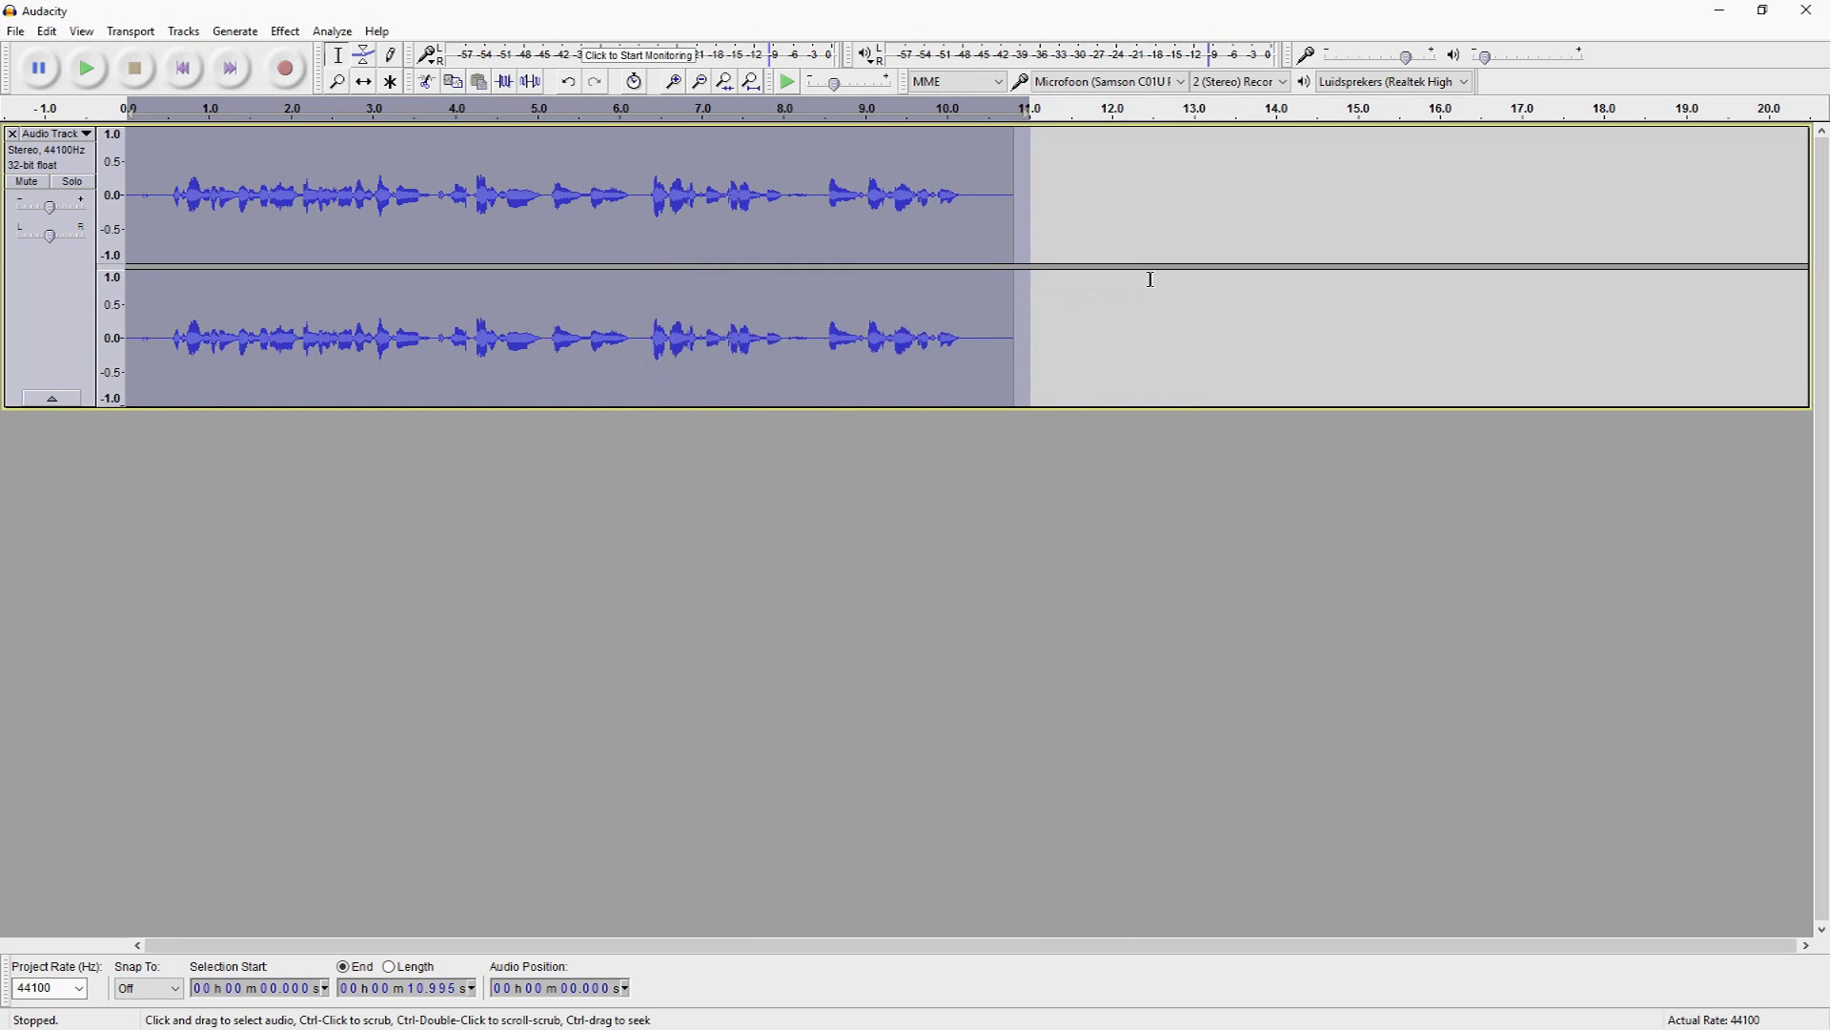